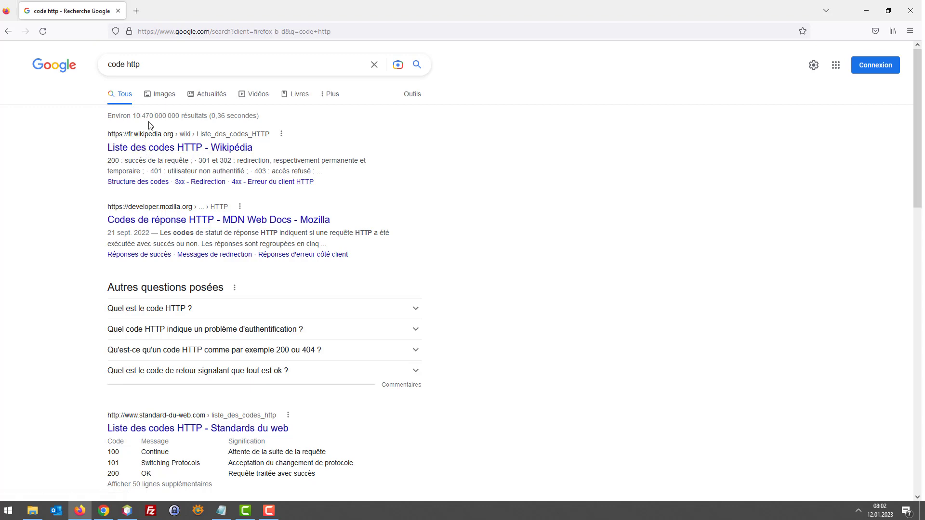
# Open the French Wikipedia article "Liste des codes HTTP" from the search results and look over its introduction
pyautogui.click(168, 153)
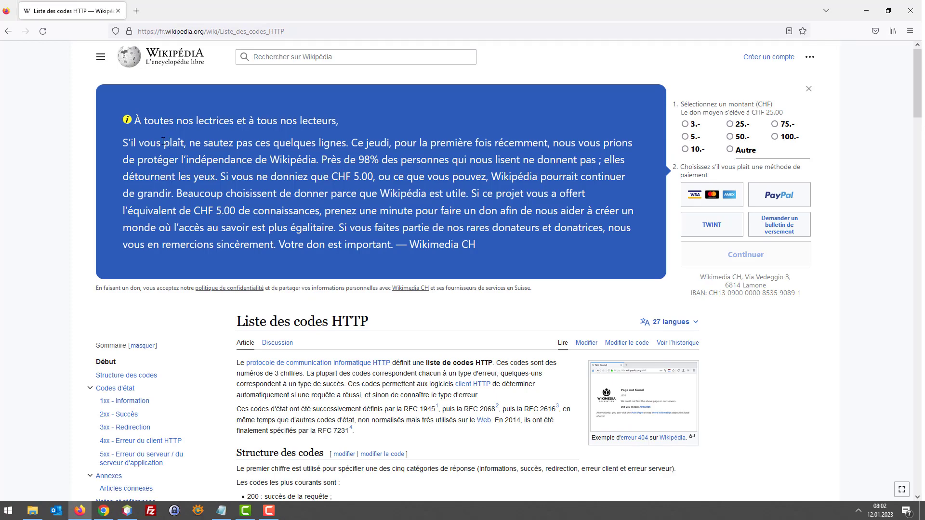
pyautogui.scroll(-5, 163, 141)
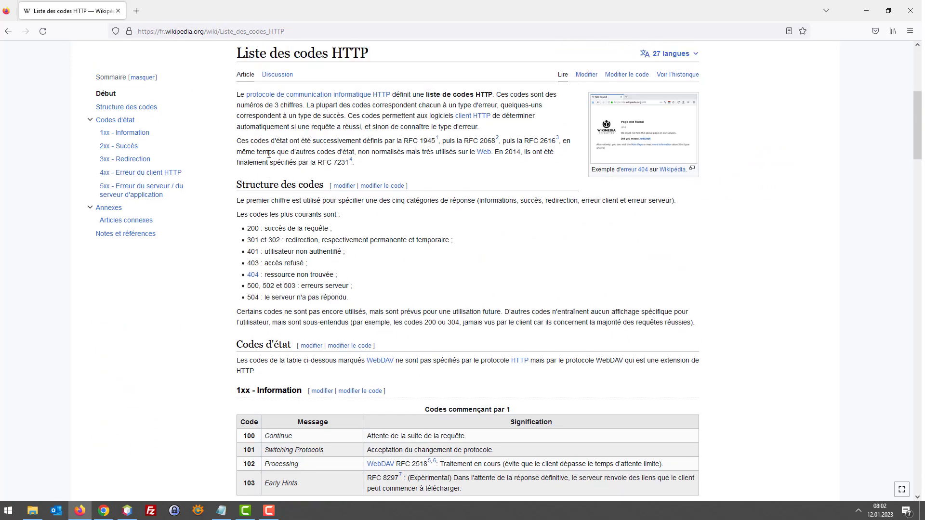
pyautogui.scroll(2, 266, 159)
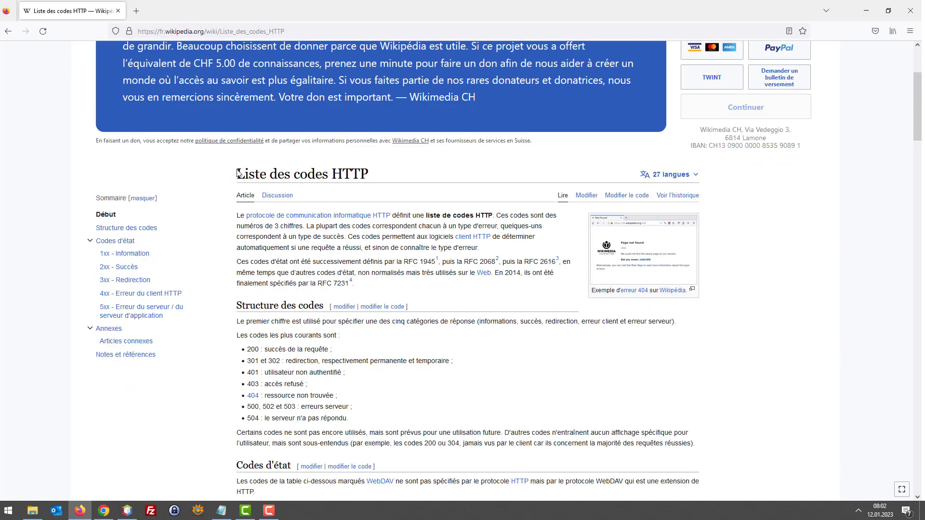
pyautogui.moveTo(238, 174); pyautogui.dragTo(370, 174)
pyautogui.scroll(-4, 270, 218)
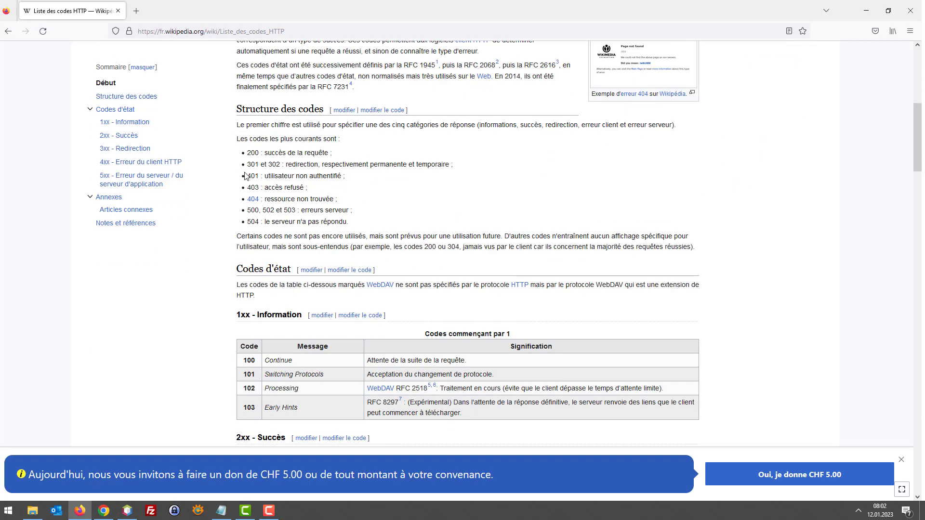
pyautogui.scroll(3, 244, 176)
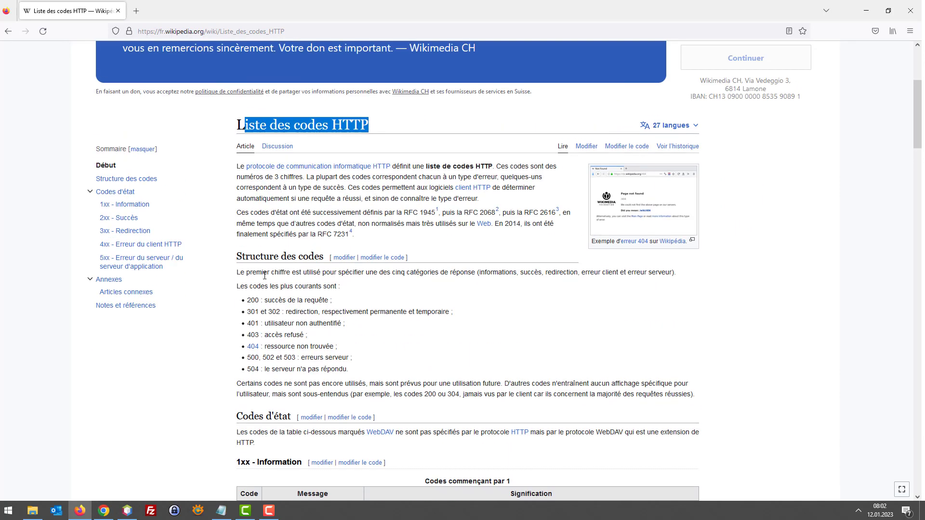
# Read through the most common HTTP codes, from 200 to 504, listed under "Structure des codes"
pyautogui.click(260, 298)
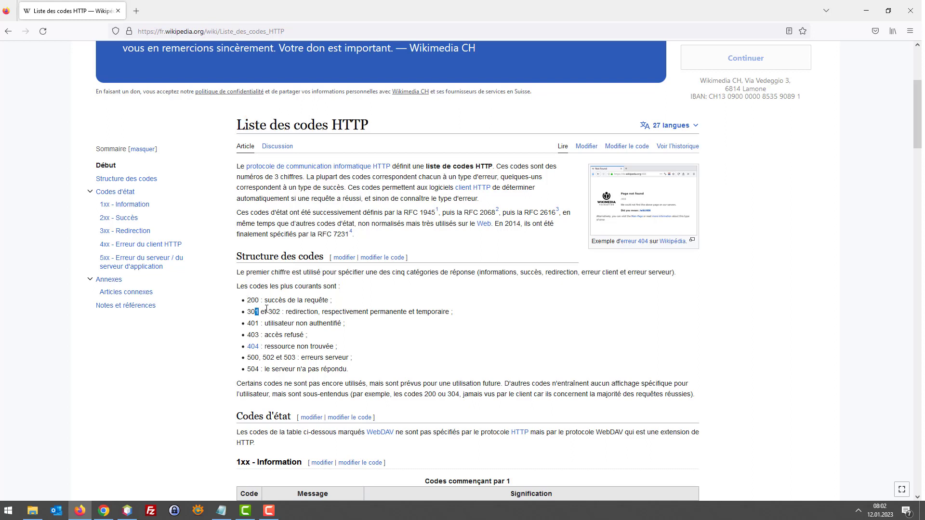
pyautogui.moveTo(267, 309); pyautogui.dragTo(286, 311)
pyautogui.click(292, 311)
pyautogui.moveTo(250, 324); pyautogui.dragTo(336, 323)
pyautogui.click(324, 321)
pyautogui.moveTo(267, 358); pyautogui.dragTo(308, 369)
pyautogui.scroll(-4, 330, 361)
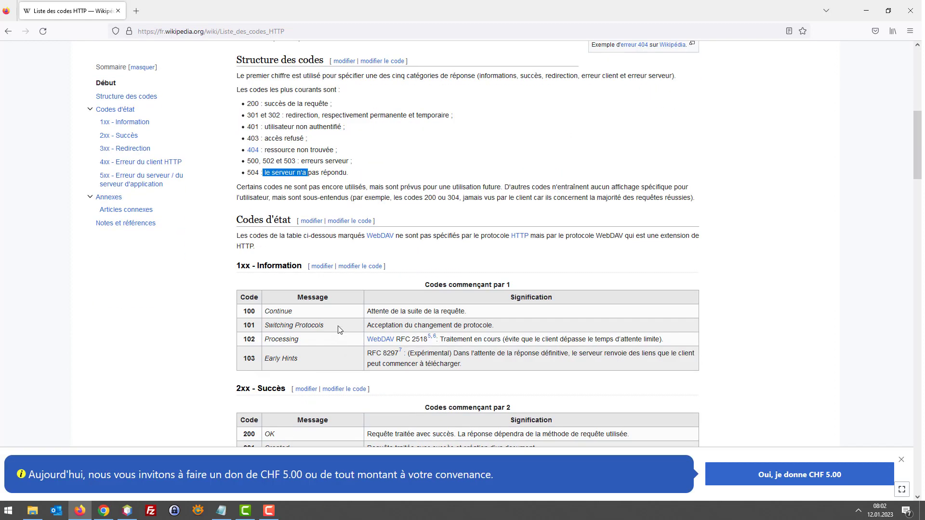
# Examine the "2xx - Succès" table, focusing on codes 200 to 204 and their meanings
pyautogui.scroll(-3, 338, 330)
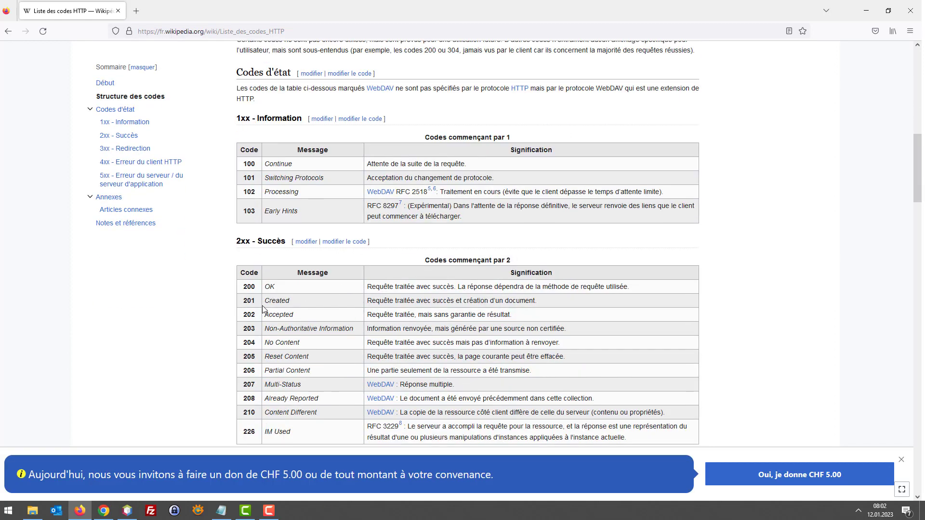
pyautogui.moveTo(302, 316); pyautogui.dragTo(268, 300)
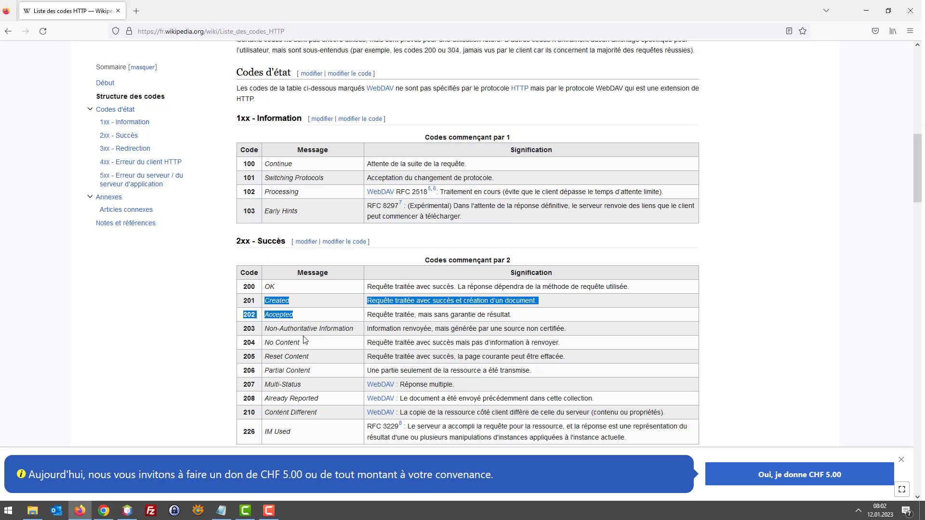
pyautogui.moveTo(304, 340); pyautogui.dragTo(295, 334)
pyautogui.click(311, 348)
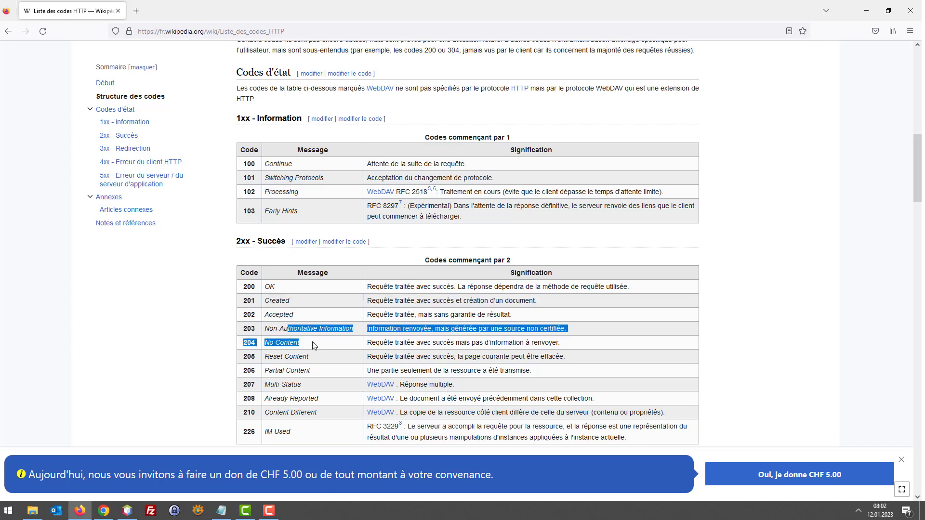
pyautogui.scroll(-2, 314, 347)
pyautogui.moveTo(315, 364); pyautogui.dragTo(249, 243)
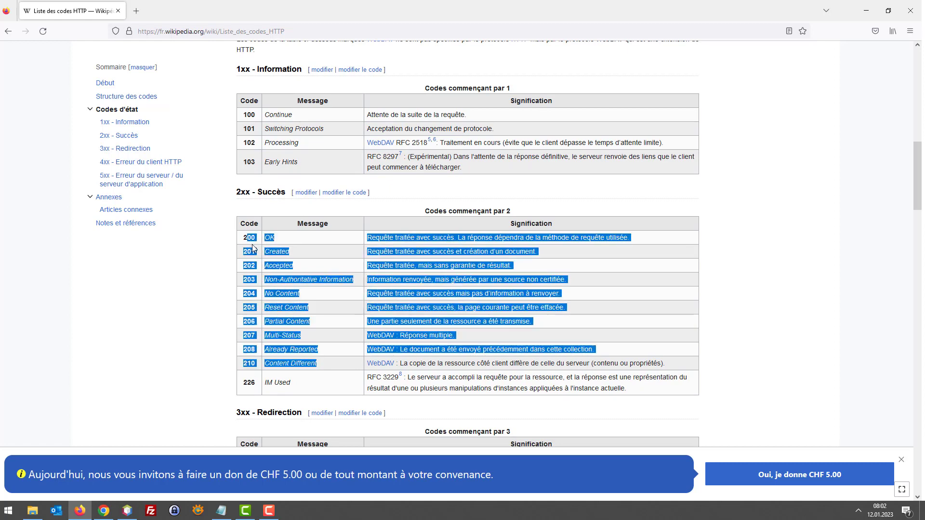
pyautogui.click(248, 241)
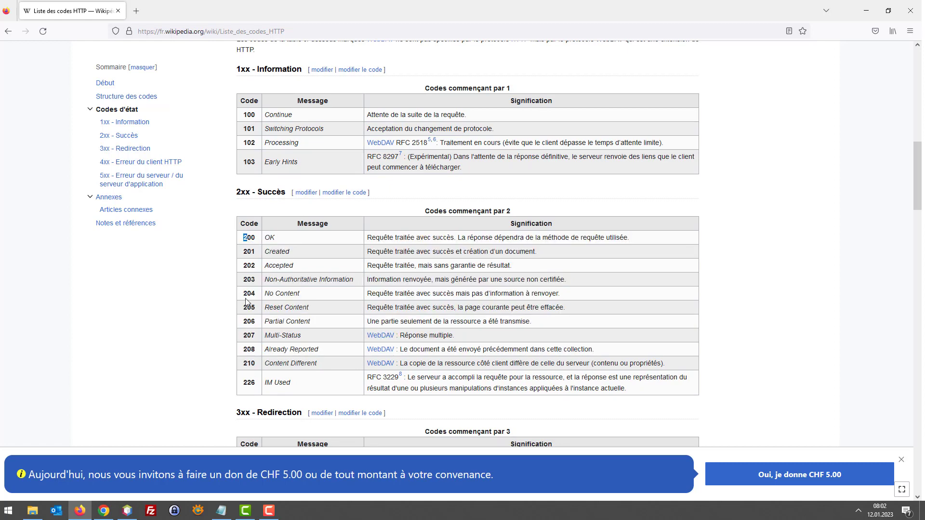
pyautogui.moveTo(244, 295); pyautogui.dragTo(257, 296)
pyautogui.click(246, 243)
pyautogui.doubleClick(250, 295)
pyautogui.scroll(-5, 277, 295)
pyautogui.scroll(5, 279, 289)
pyautogui.scroll(7, 362, 266)
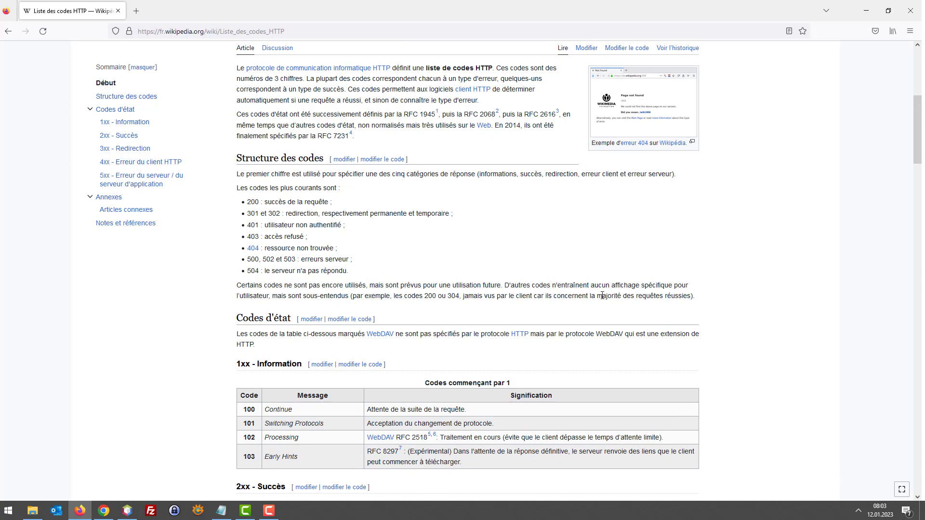
pyautogui.scroll(5, 578, 287)
pyautogui.scroll(-3, 466, 274)
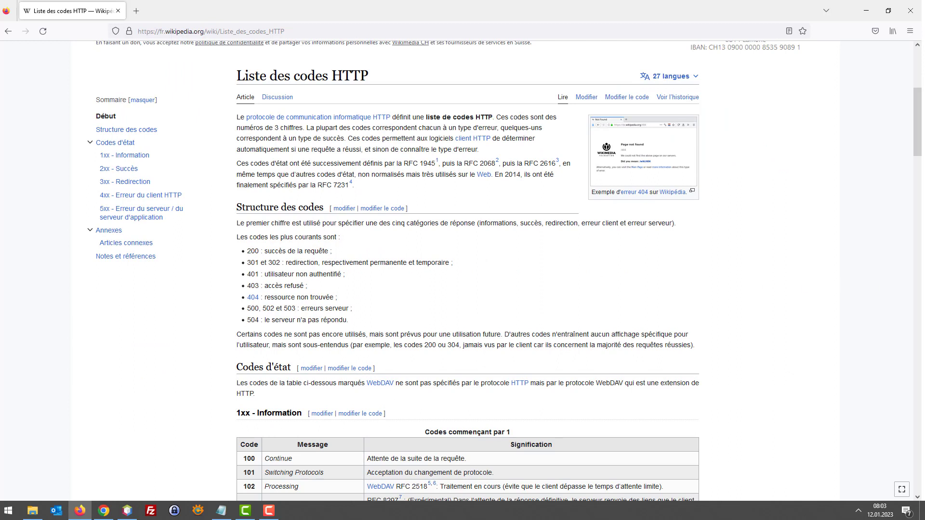
# Search Google for "pylone" in a new tab
pyautogui.click(135, 12)
pyautogui.write('py')
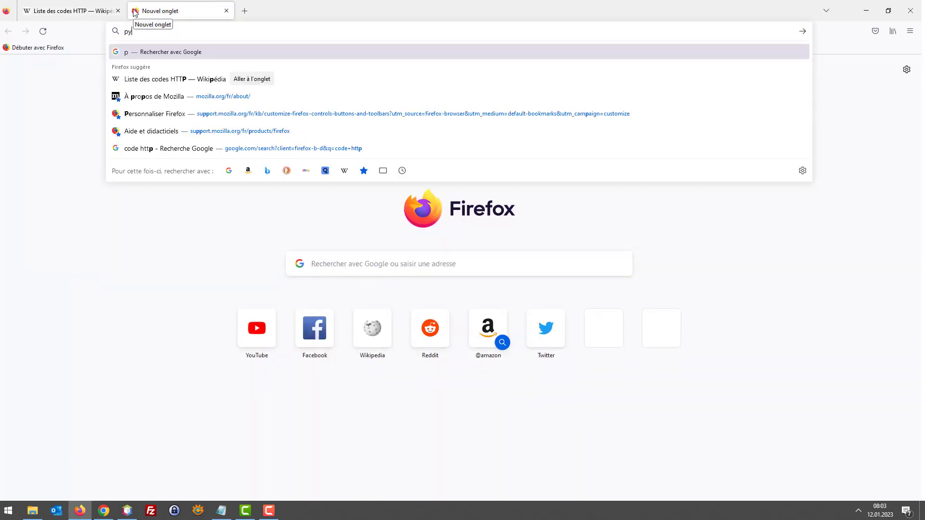
pyautogui.write('lone')
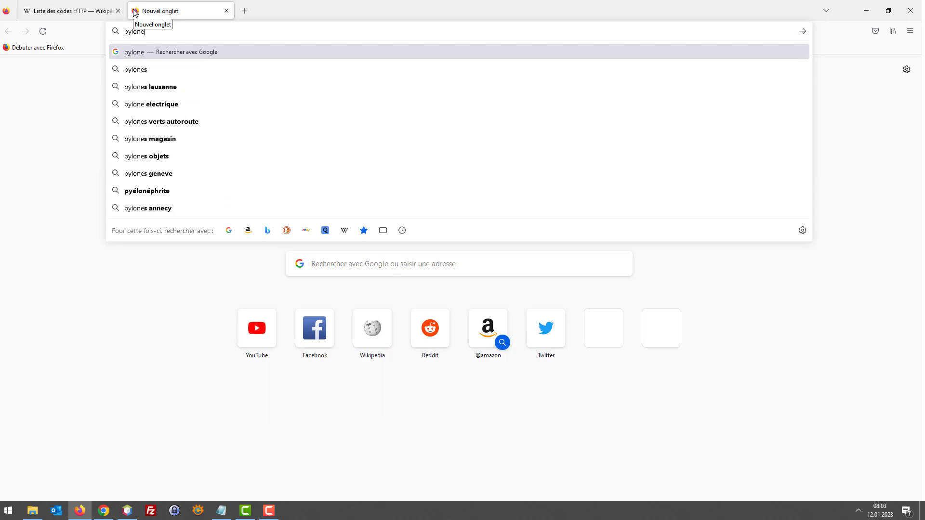
pyautogui.press('Down')
pyautogui.press('Up')
pyautogui.press('Return')
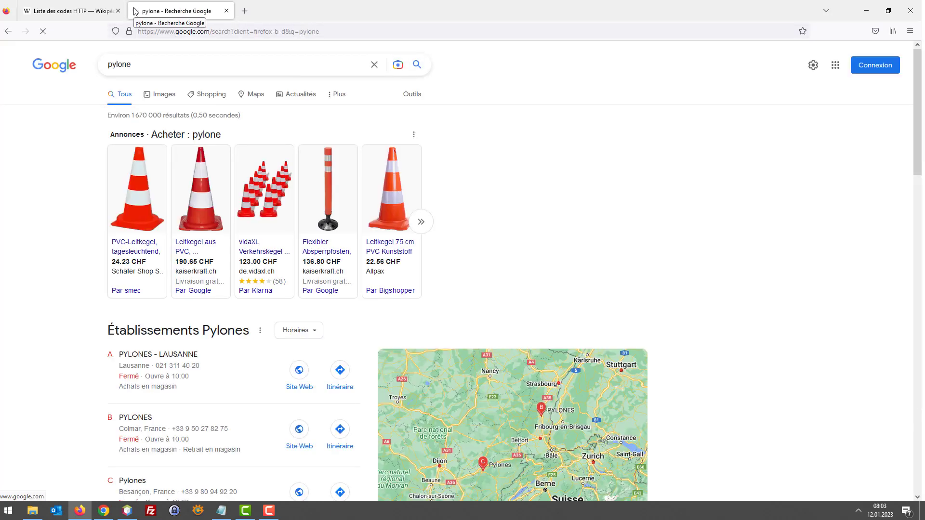
# Look through the "pylone" results, including the traffic cone shopping ads and the website listings
pyautogui.scroll(-9, 237, 231)
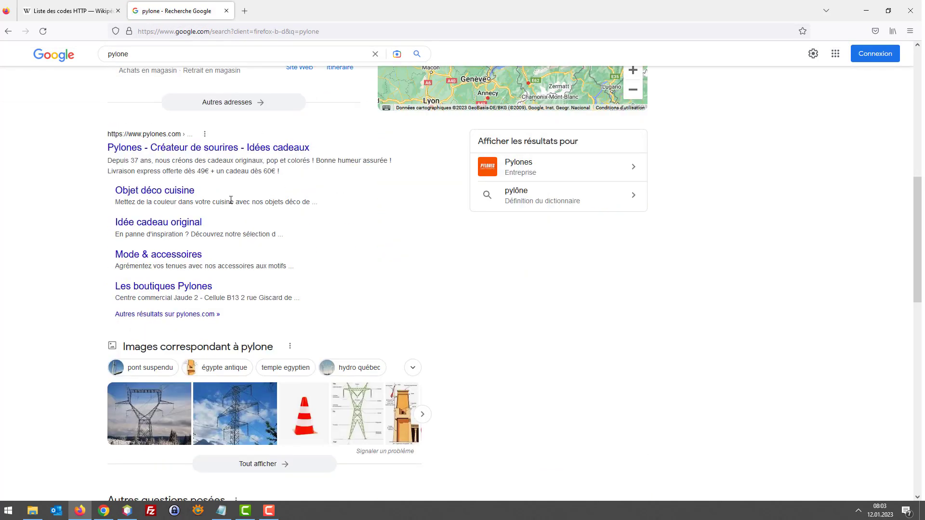
pyautogui.scroll(10, 185, 160)
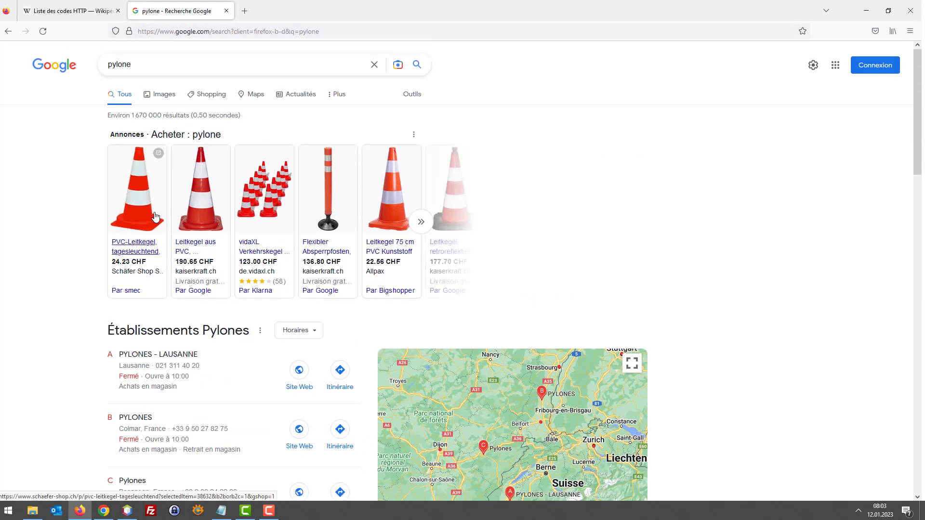
pyautogui.moveTo(125, 211)
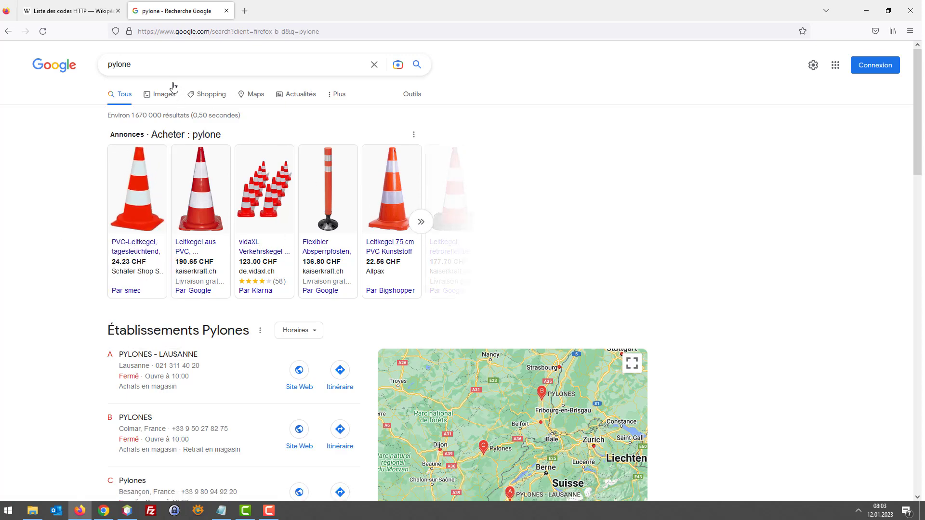
pyautogui.scroll(-5, 171, 144)
pyautogui.scroll(4, 181, 210)
pyautogui.scroll(2, 183, 215)
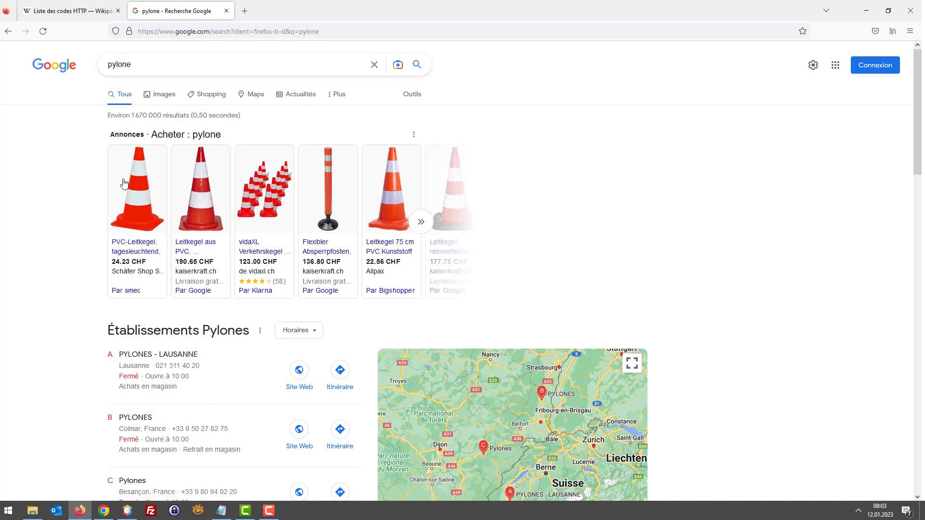
pyautogui.moveTo(141, 224)
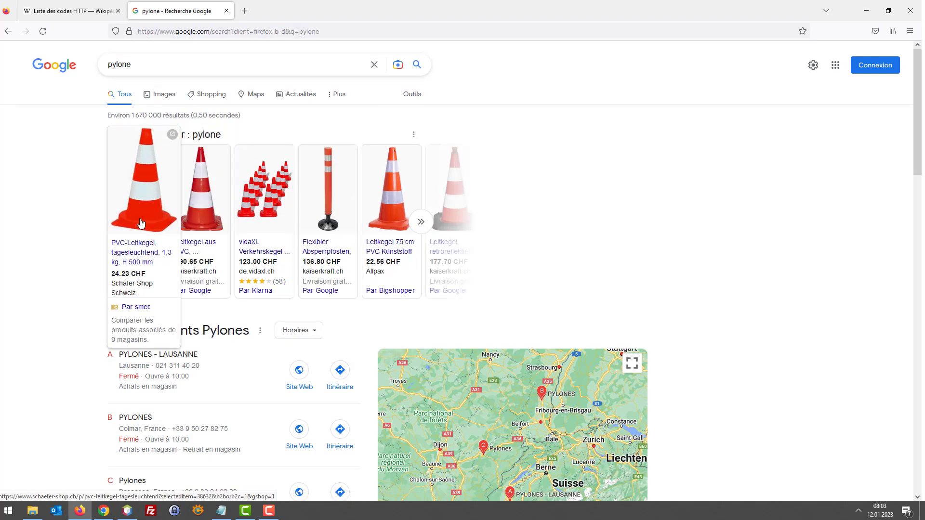
# Open the "Pylones - Créateur de sourires" result in a new tab and place that tab before the search results tab
pyautogui.scroll(-9, 145, 225)
pyautogui.rightClick(159, 152)
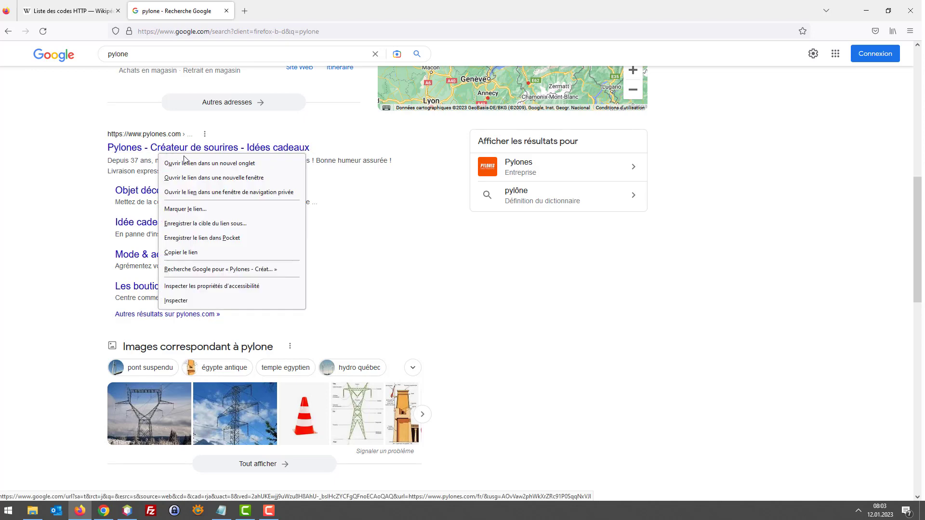
pyautogui.click(185, 163)
pyautogui.click(276, 6)
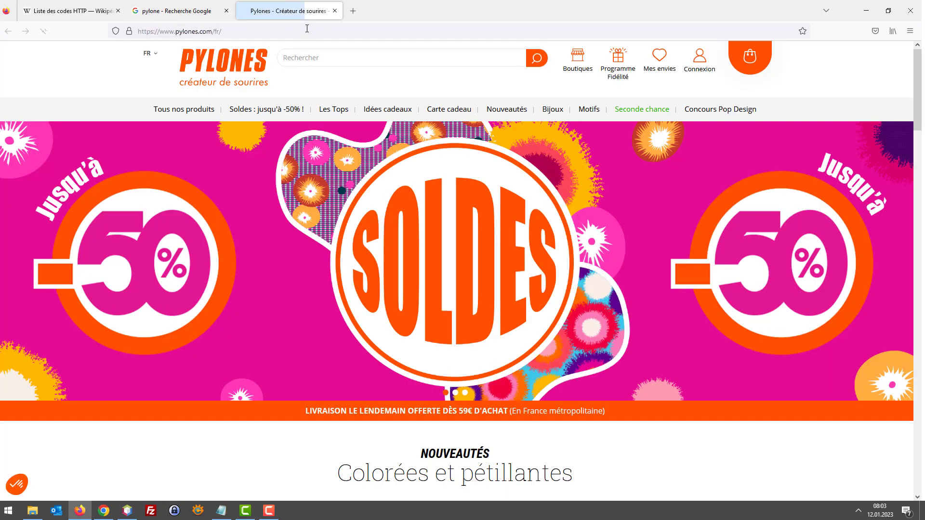
pyautogui.moveTo(295, 14); pyautogui.dragTo(174, 12)
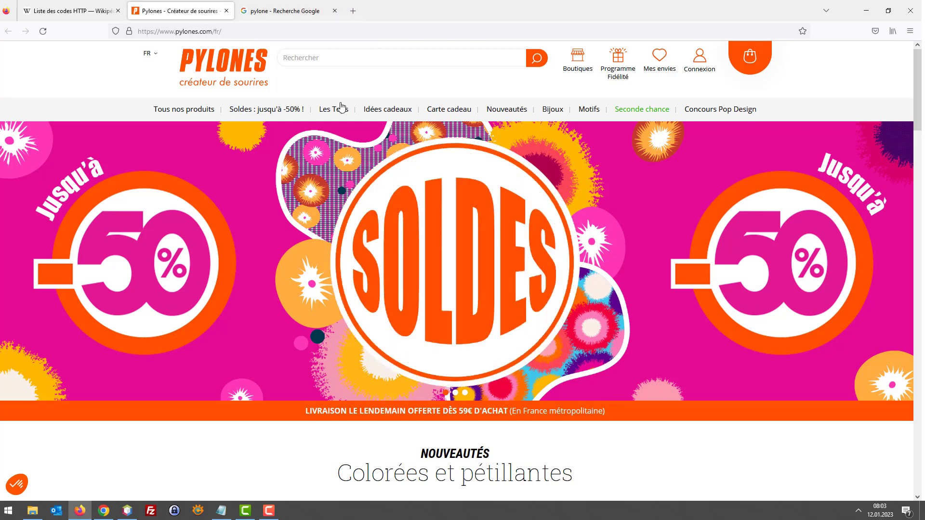
# Open the SOLDES banner image from the Pylones home page in its own tab and display it
pyautogui.rightClick(444, 243)
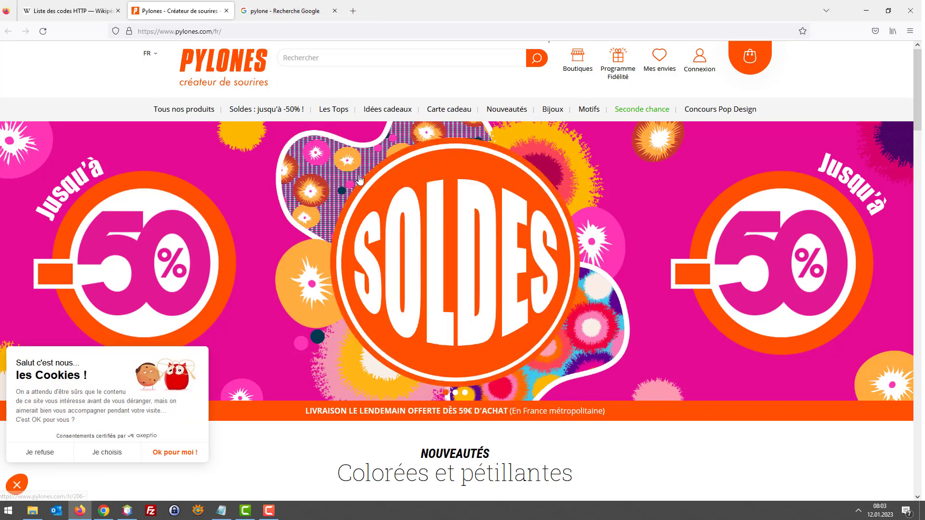
pyautogui.rightClick(480, 222)
pyautogui.click(533, 337)
pyautogui.click(276, 4)
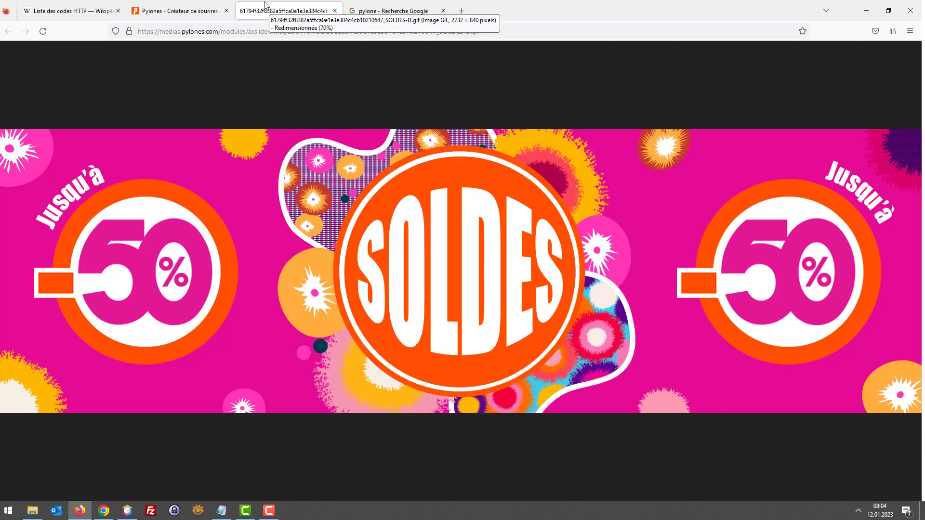
# Return to the Pylones home page and copy its full web address
pyautogui.click(212, 9)
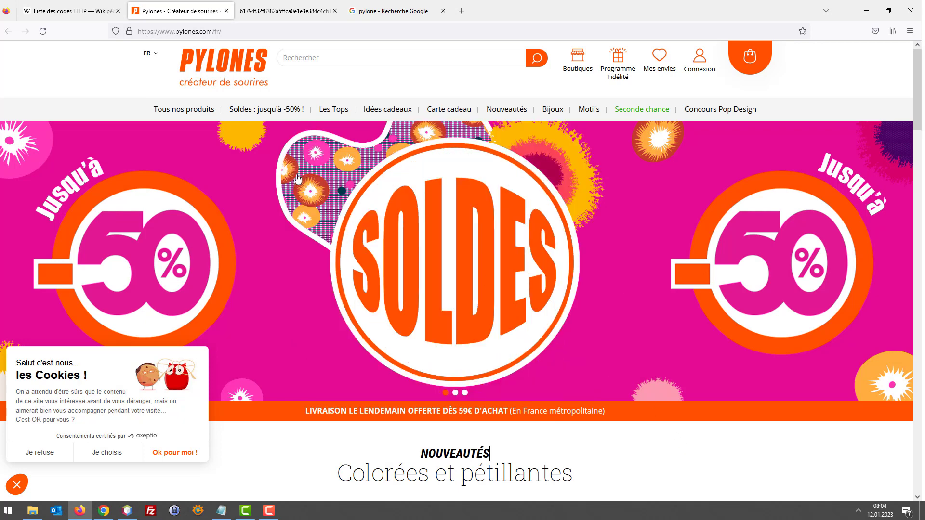
pyautogui.click(225, 33)
pyautogui.click(227, 32)
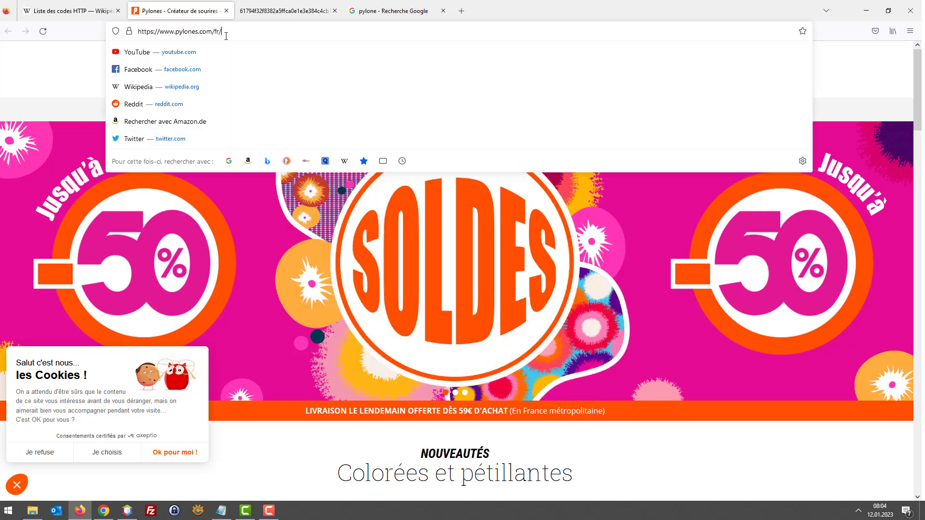
pyautogui.hotkey('ctrl', 'a')
pyautogui.hotkey('ctrl', 'c')
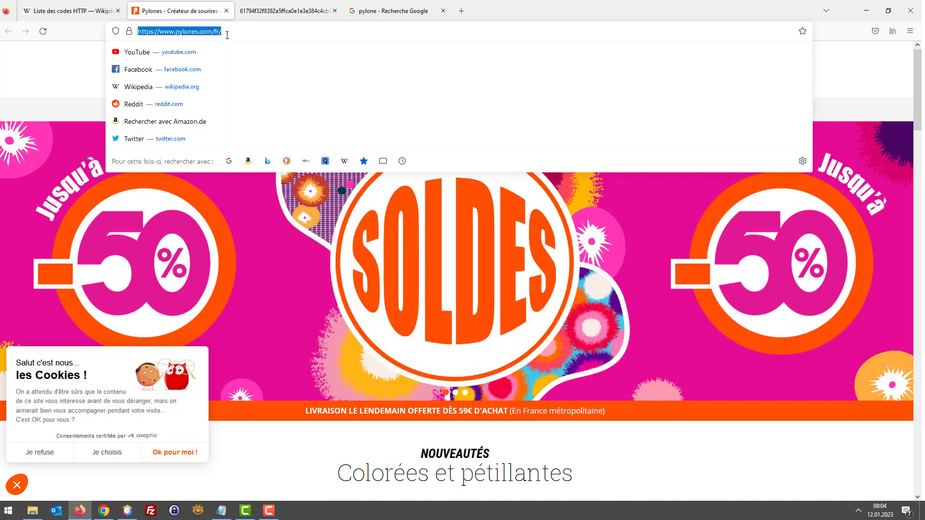
# Check the banner image tab again and search Google for "http statut" in a new tab
pyautogui.click(268, 10)
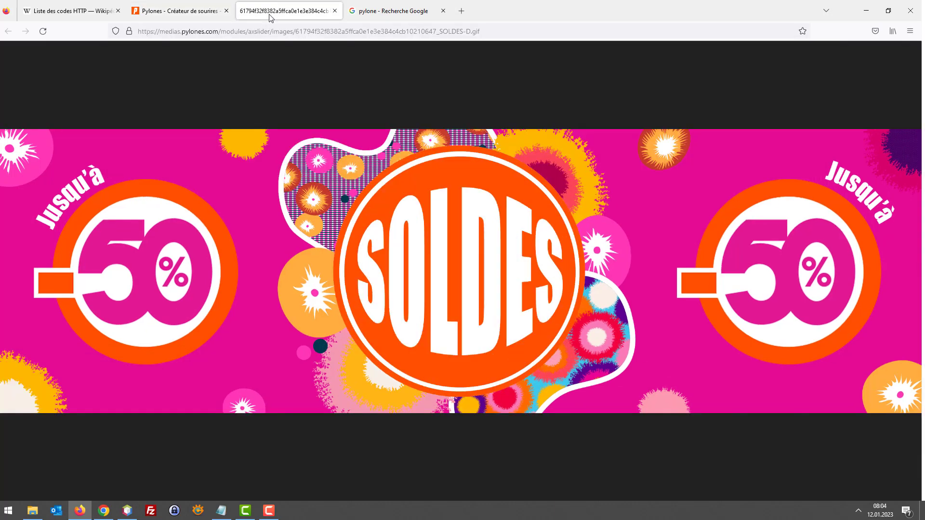
pyautogui.hotkey('ctrl', 't')
pyautogui.write('https')
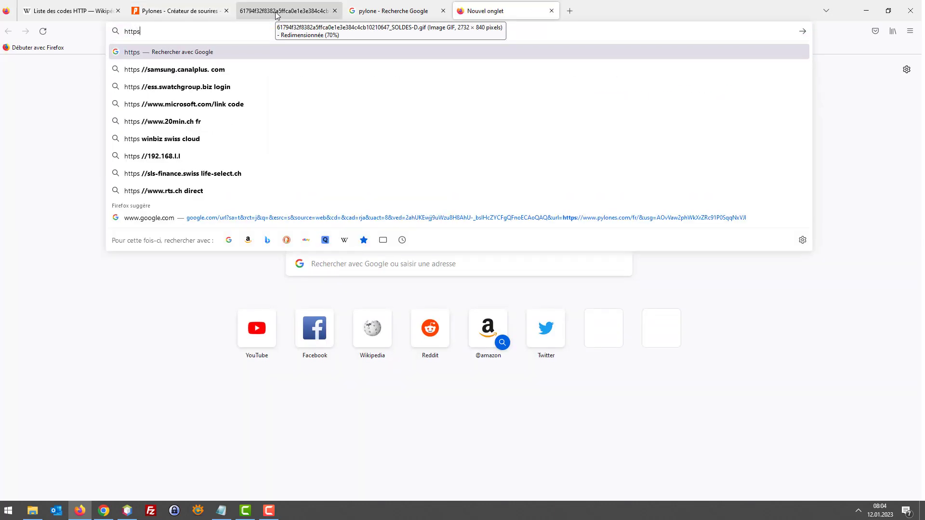
pyautogui.press('BackSpace')
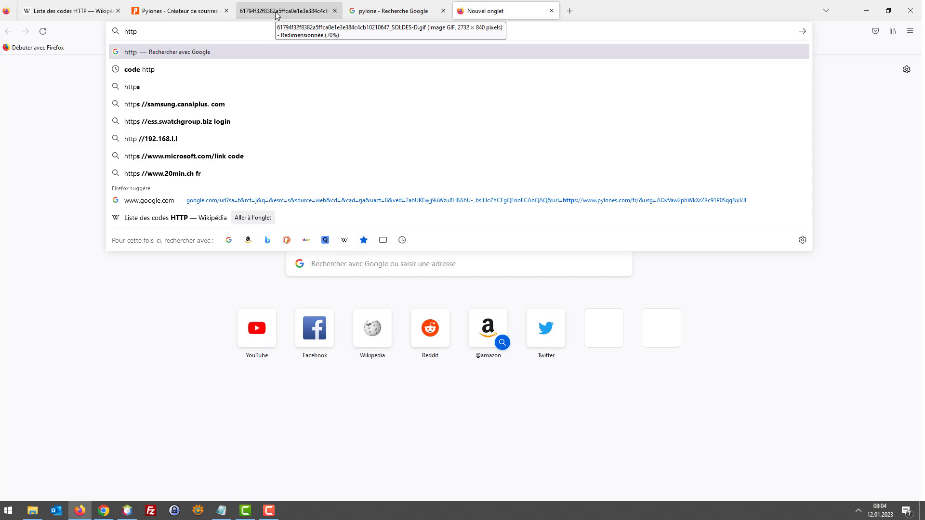
pyautogui.write('statut')
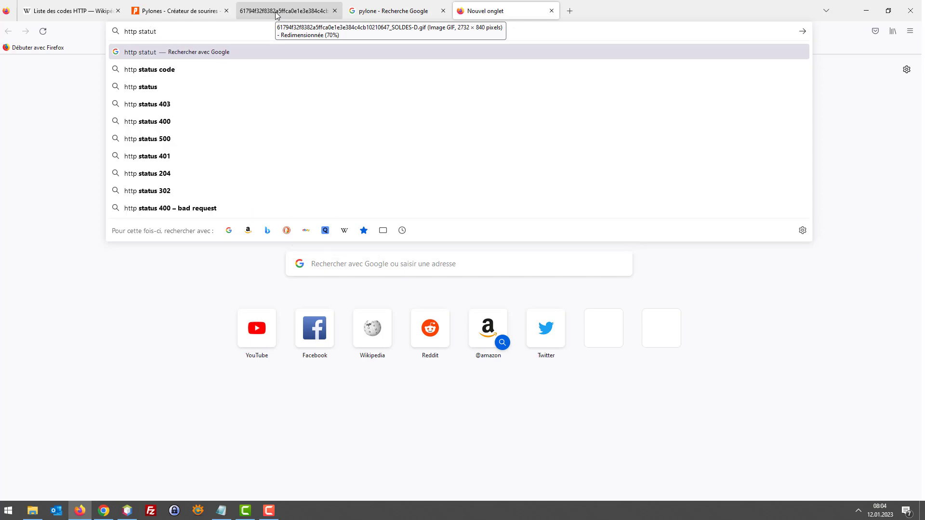
pyautogui.press('Return')
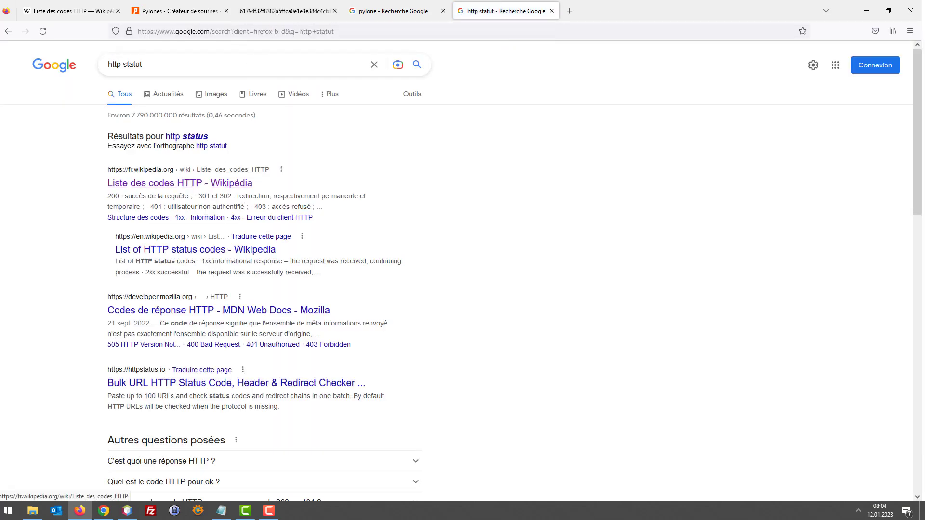
# Open the httpstatus.io "Bulk URL HTTP Status Code, Header & Redirect Checker" result and place its tab directly after the Pylones tab
pyautogui.scroll(-2, 223, 259)
pyautogui.scroll(-2, 192, 255)
pyautogui.scroll(1, 136, 246)
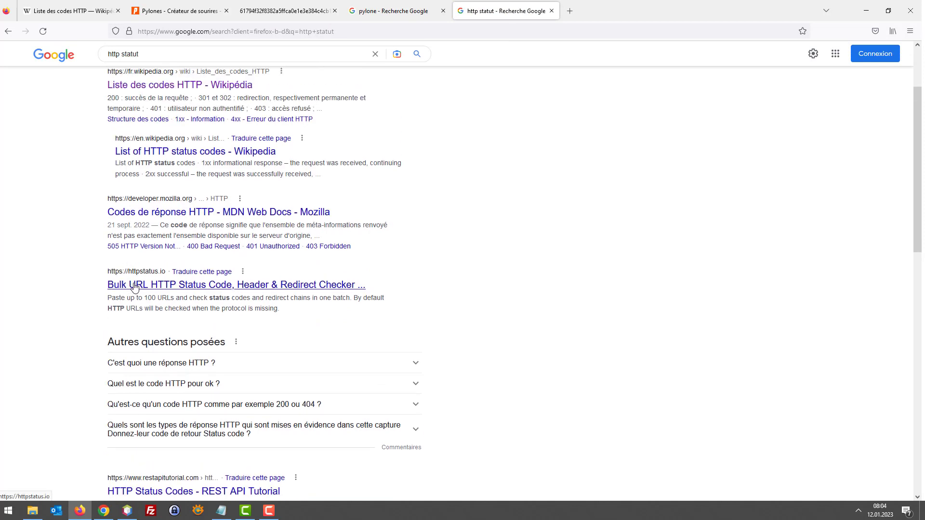
pyautogui.click(136, 288)
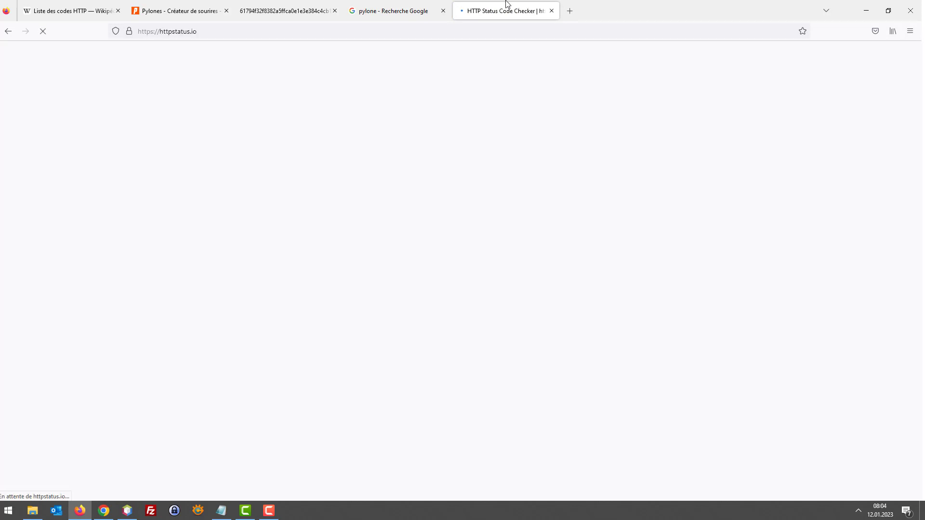
pyautogui.moveTo(506, 10); pyautogui.dragTo(279, 11)
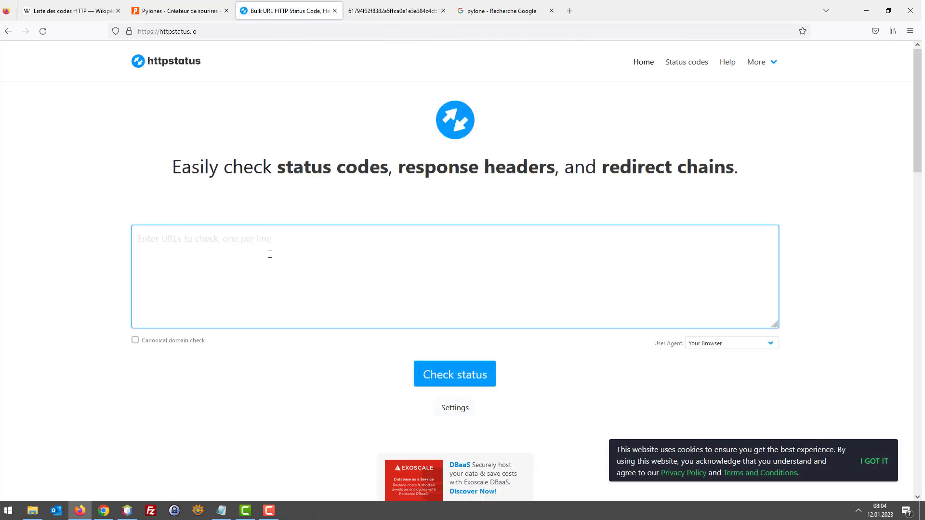
pyautogui.hotkey('ctrl', 'v')
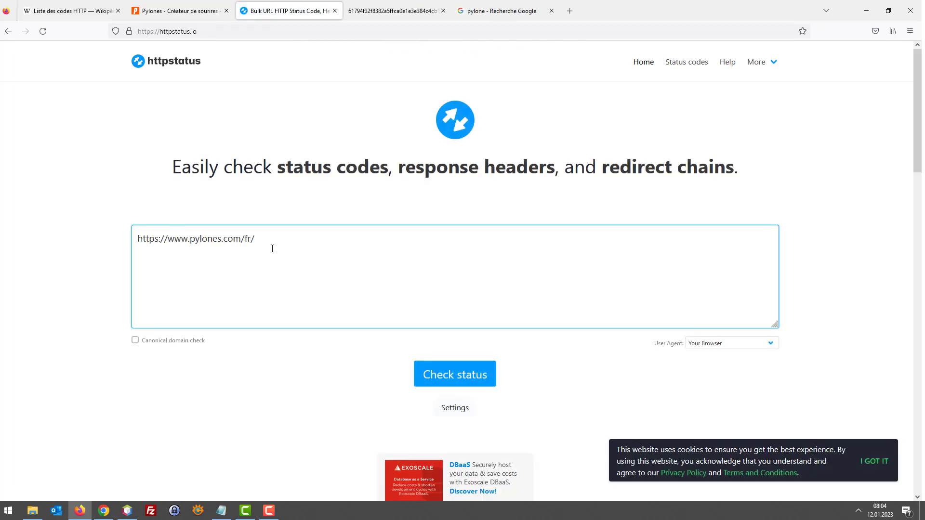
pyautogui.click(480, 376)
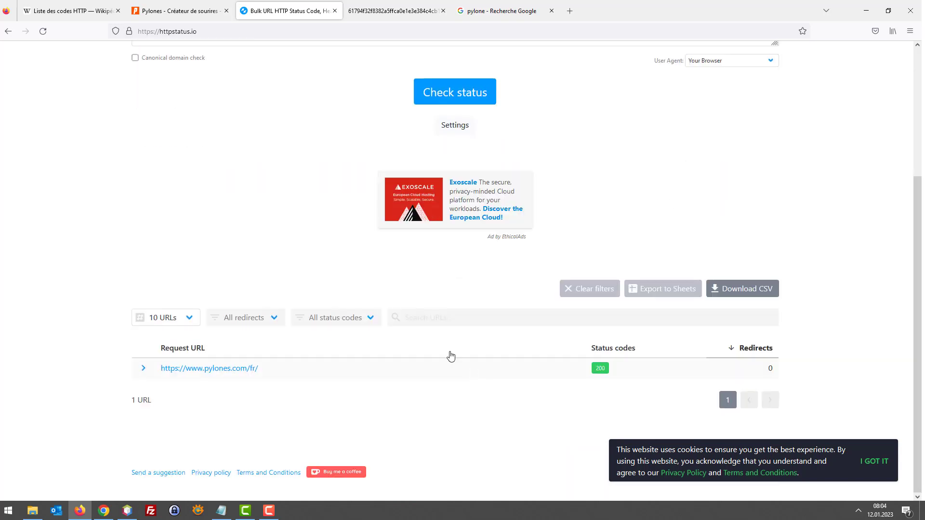
pyautogui.click(143, 369)
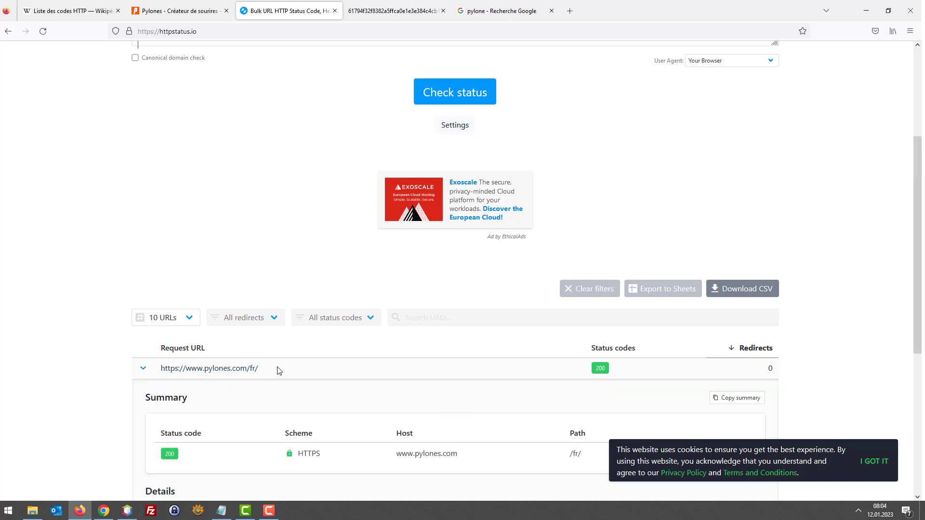
pyautogui.scroll(-1, 340, 361)
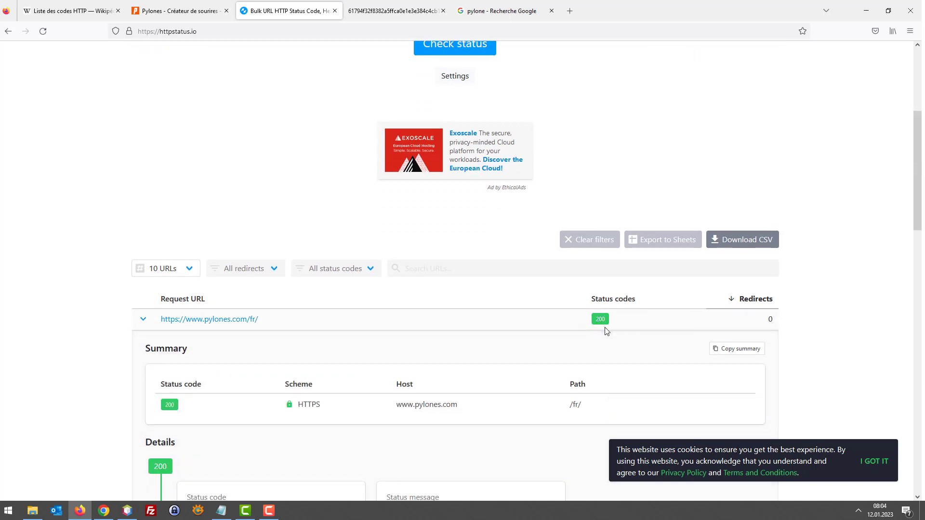
pyautogui.scroll(-2, 602, 333)
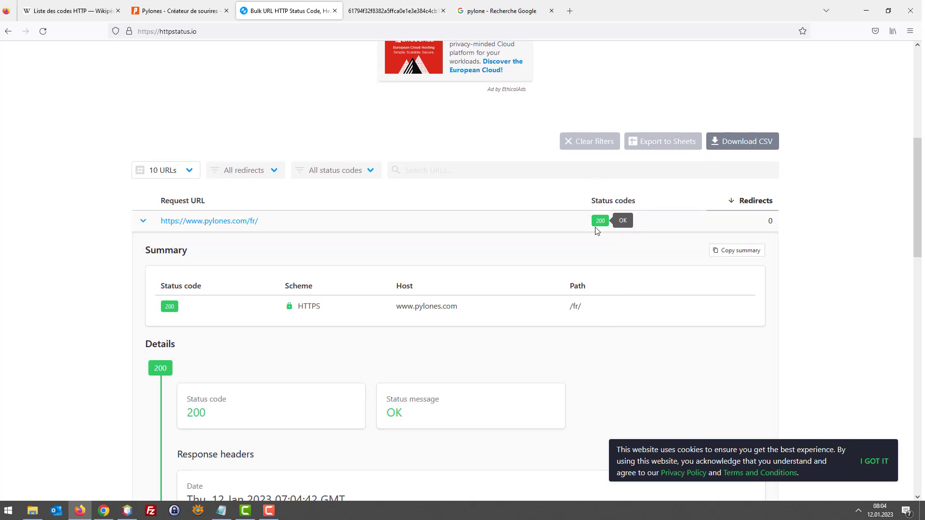
pyautogui.scroll(-3, 602, 238)
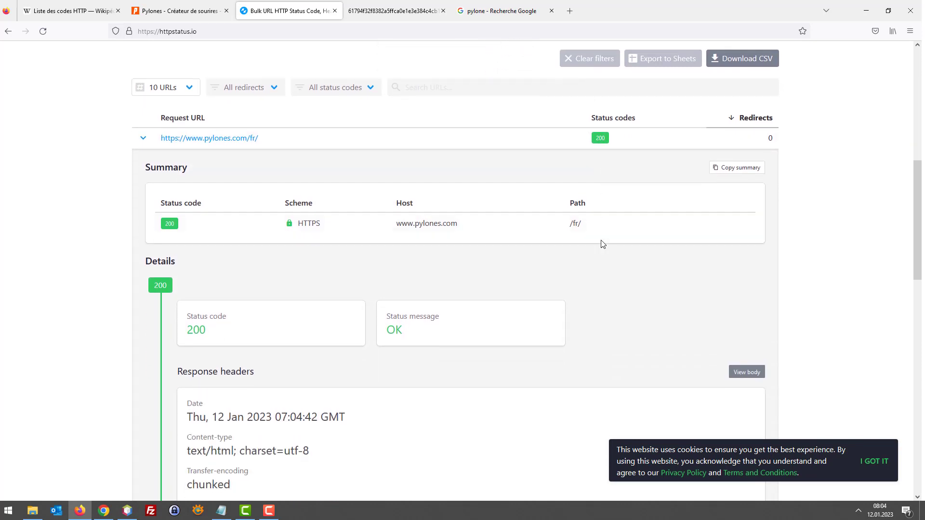
pyautogui.scroll(3, 241, 161)
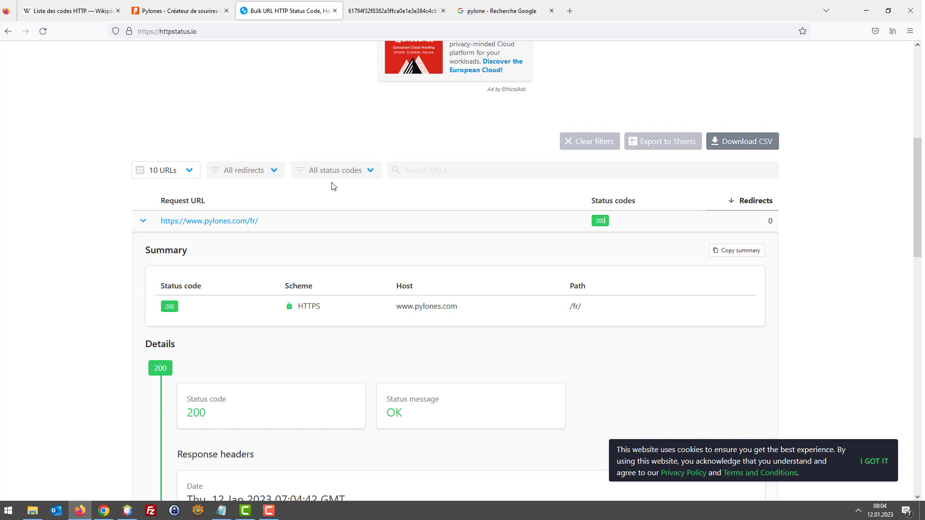
# Return to the Pylones home page and open the "Bouillotte à eau - Hotly" product page
pyautogui.click(173, 11)
pyautogui.scroll(-10, 440, 244)
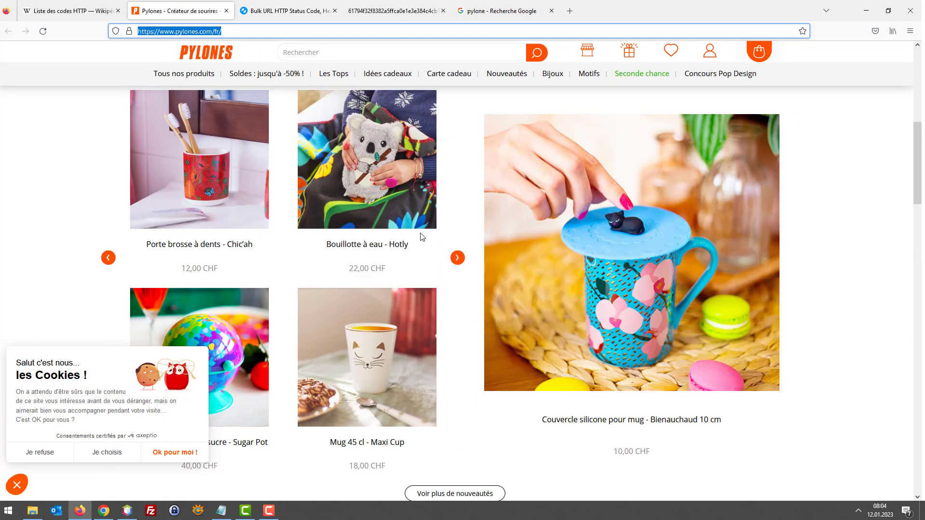
pyautogui.click(375, 192)
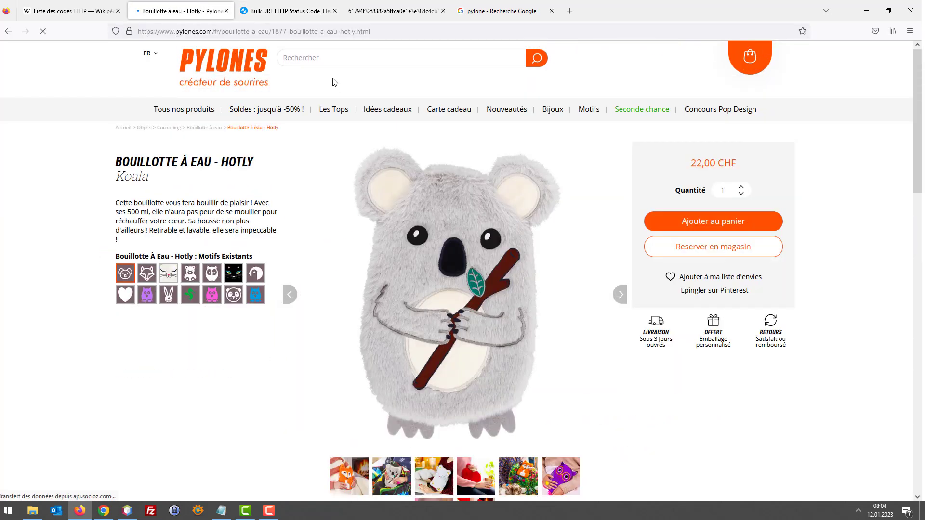
pyautogui.click(323, 31)
pyautogui.click(98, 258)
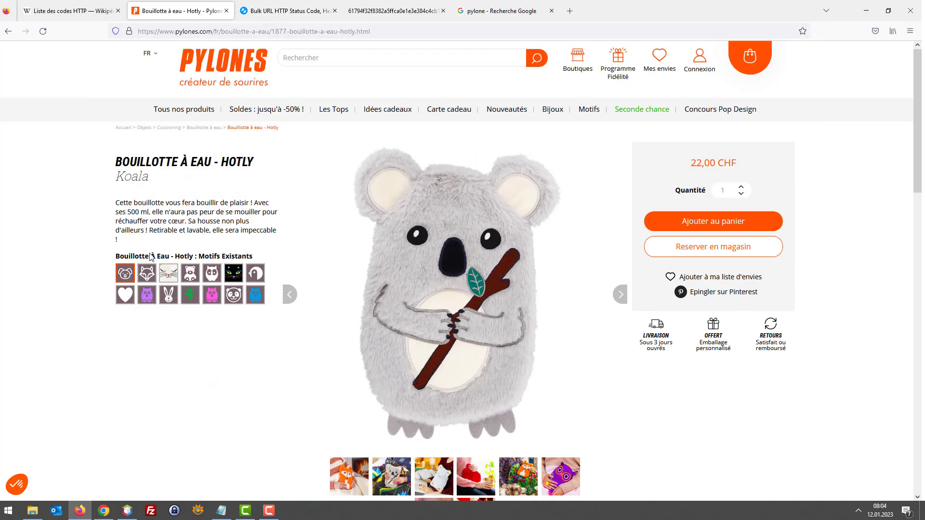
# View the koala product image enlarged, close it, and switch to the Renard variant and back to Koala
pyautogui.click(500, 300)
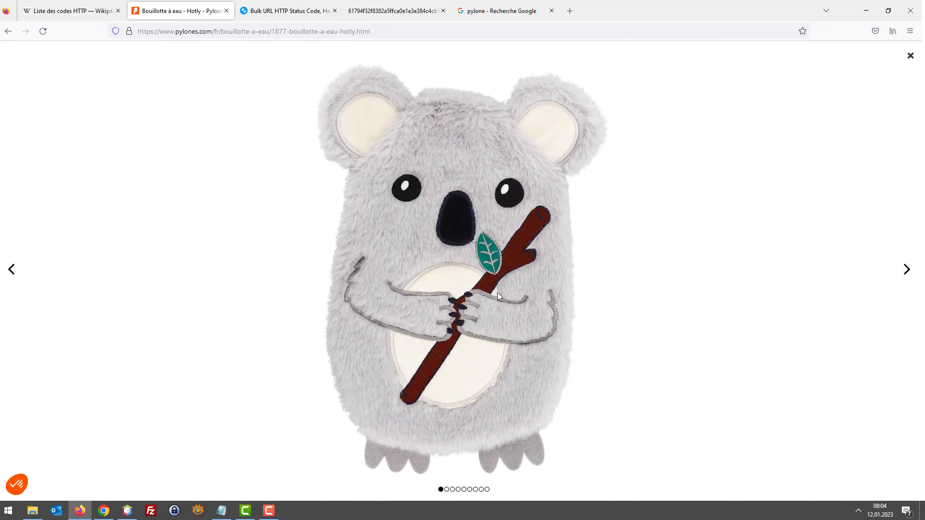
pyautogui.click(497, 292)
pyautogui.scroll(-2, 529, 329)
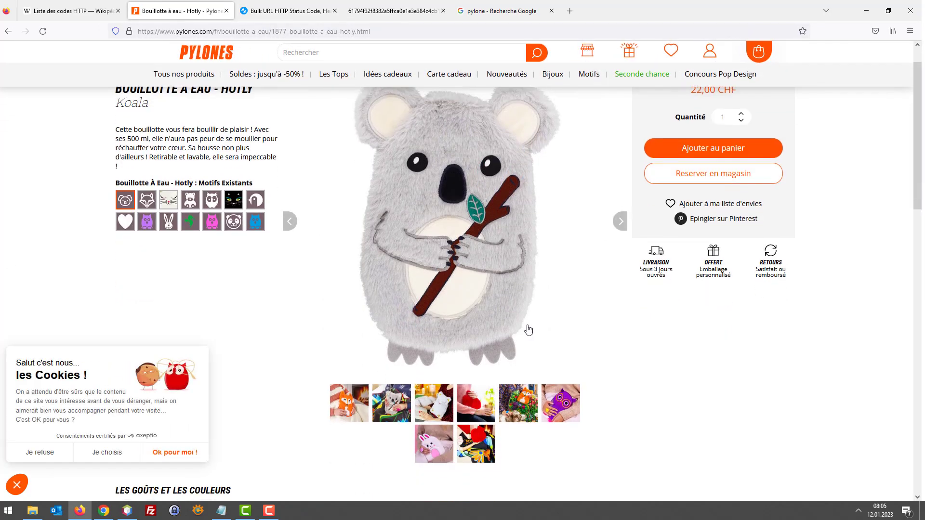
pyautogui.scroll(-3, 528, 329)
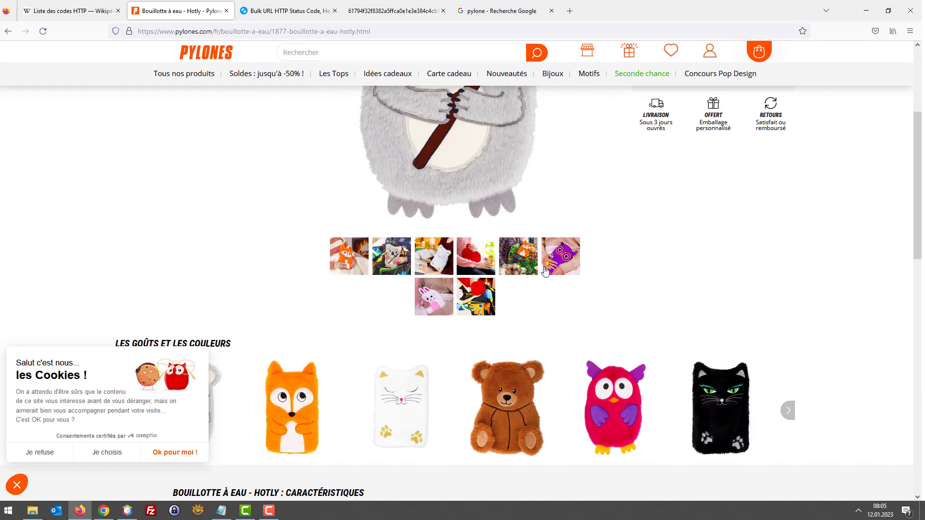
pyautogui.scroll(4, 533, 284)
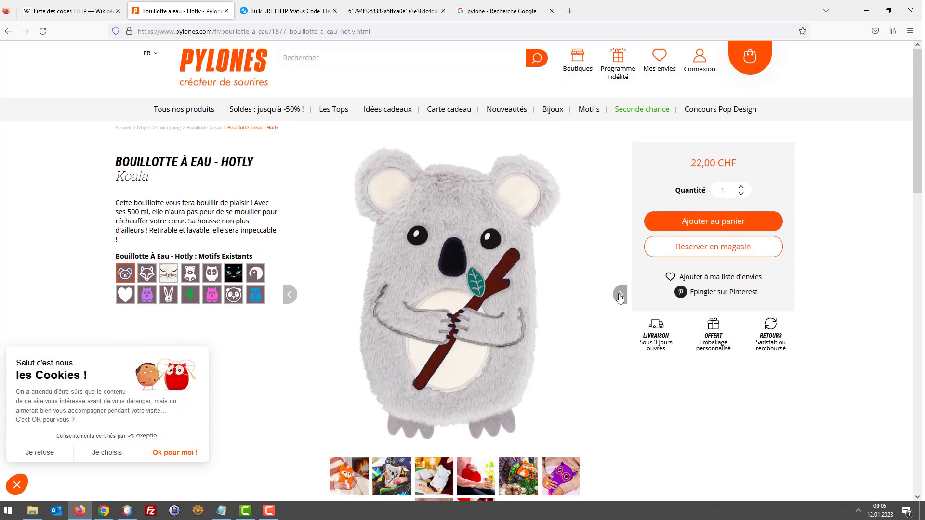
pyautogui.click(620, 295)
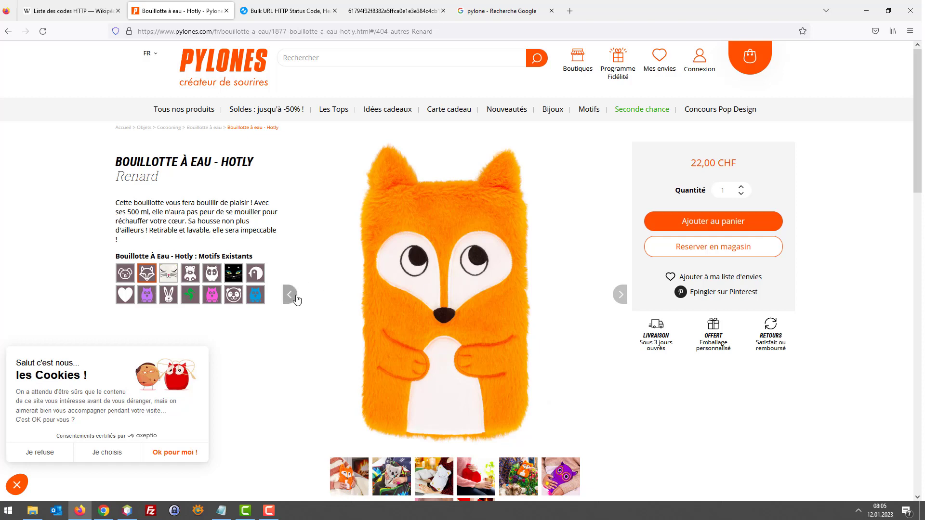
pyautogui.click(9, 31)
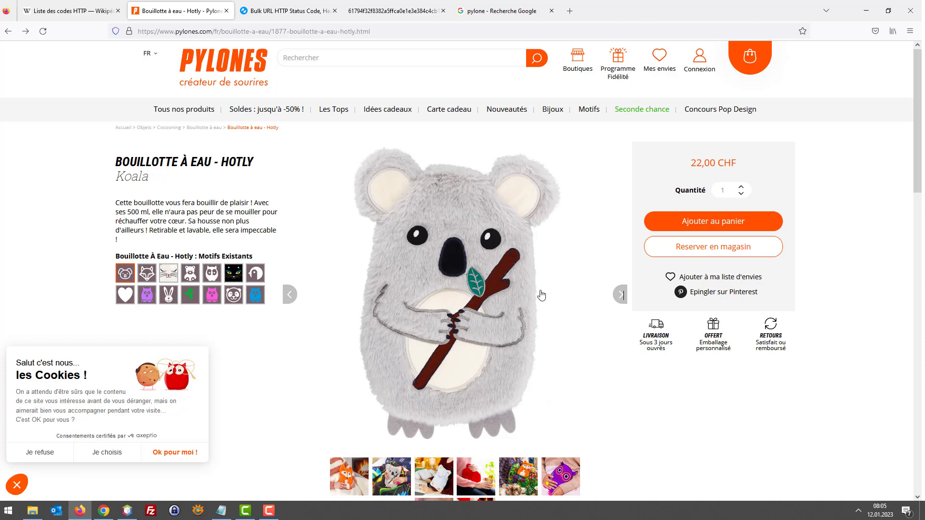
# Enlarge the gallery photo of the koala hot-water bottle held in hands and close it
pyautogui.scroll(-3, 527, 309)
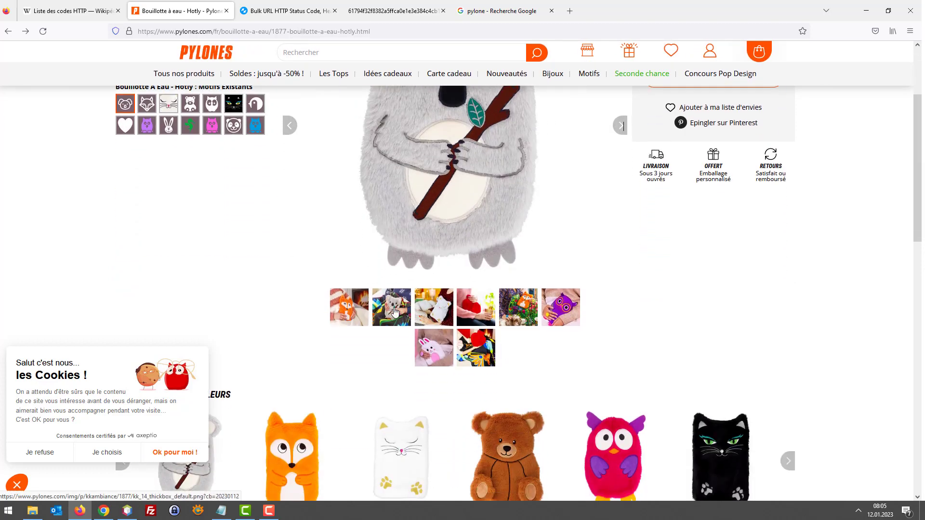
pyautogui.click(394, 312)
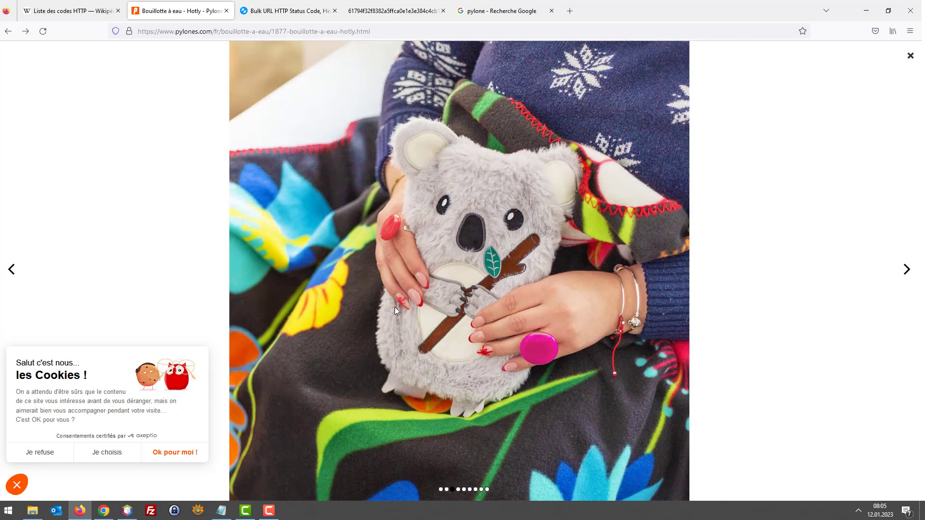
pyautogui.click(562, 323)
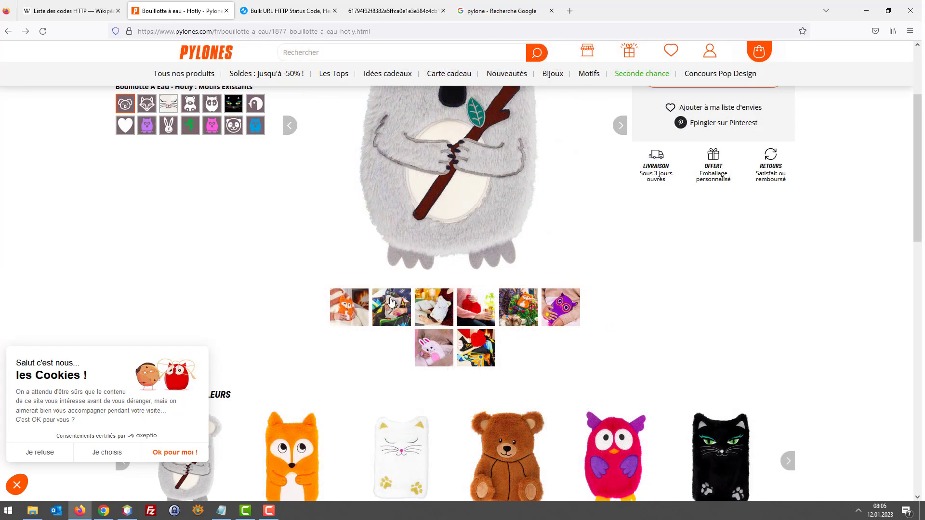
# Copy the full web address of the Bouillotte à eau - Hotly product page
pyautogui.scroll(2, 445, 310)
pyautogui.scroll(3, 445, 311)
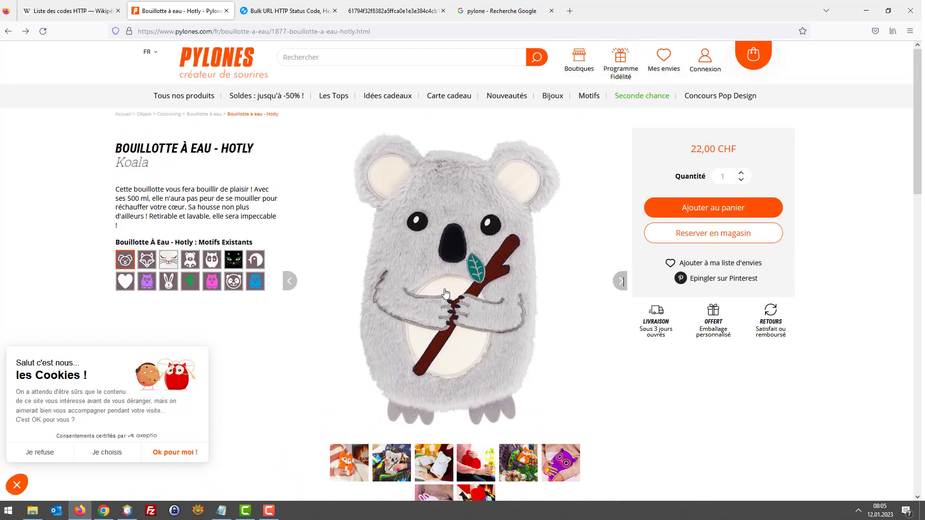
pyautogui.click(275, 31)
pyautogui.hotkey('ctrl', 'c')
pyautogui.press('BackSpace')
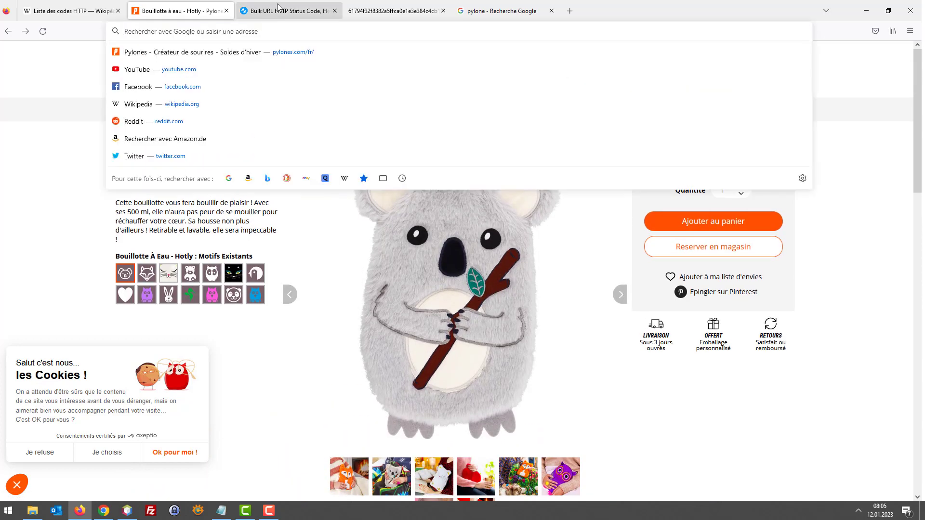
pyautogui.hotkey('ctrl', 'v')
# Replace the URL in the httpstatus checker with the copied Bouillotte à eau - Hotly page address and check its status
pyautogui.click(283, 11)
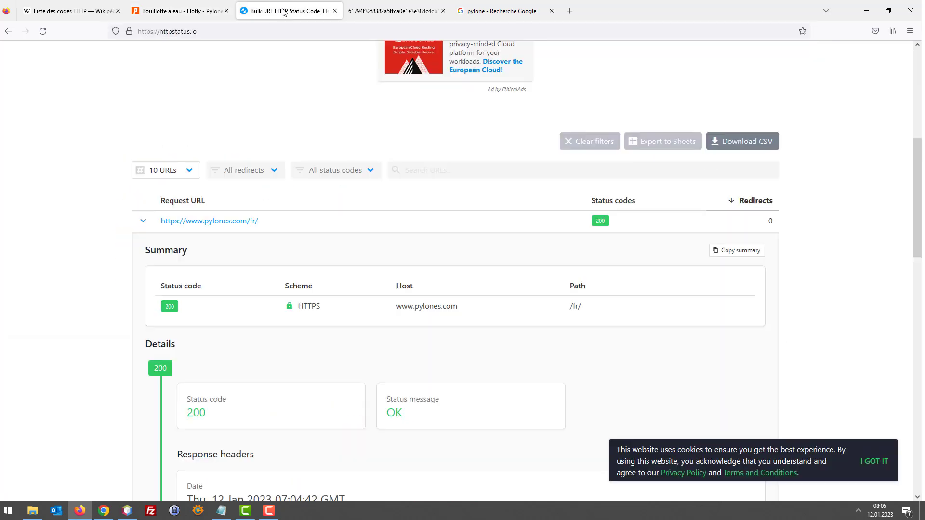
pyautogui.scroll(-3, 344, 293)
pyautogui.scroll(6, 335, 174)
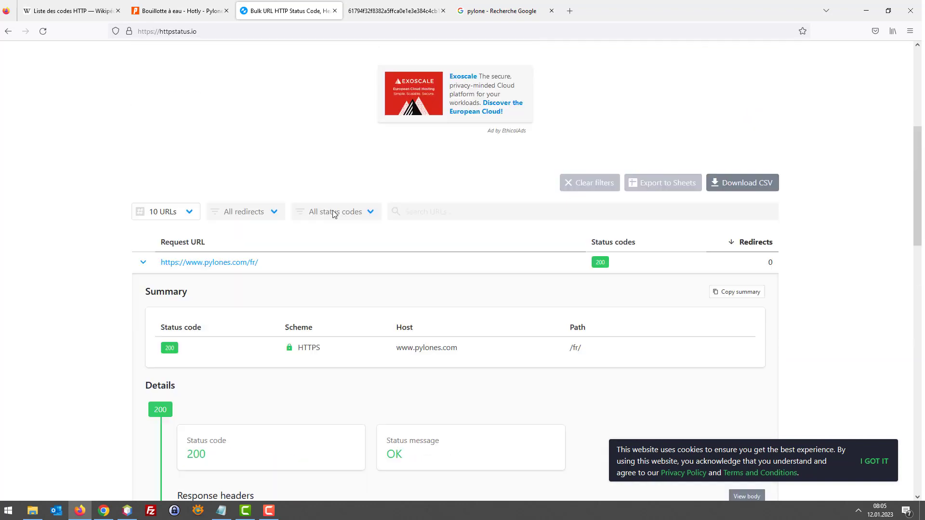
pyautogui.scroll(2, 472, 173)
pyautogui.click(381, 151)
pyautogui.hotkey('ctrl', 'a')
pyautogui.hotkey('ctrl', 'v')
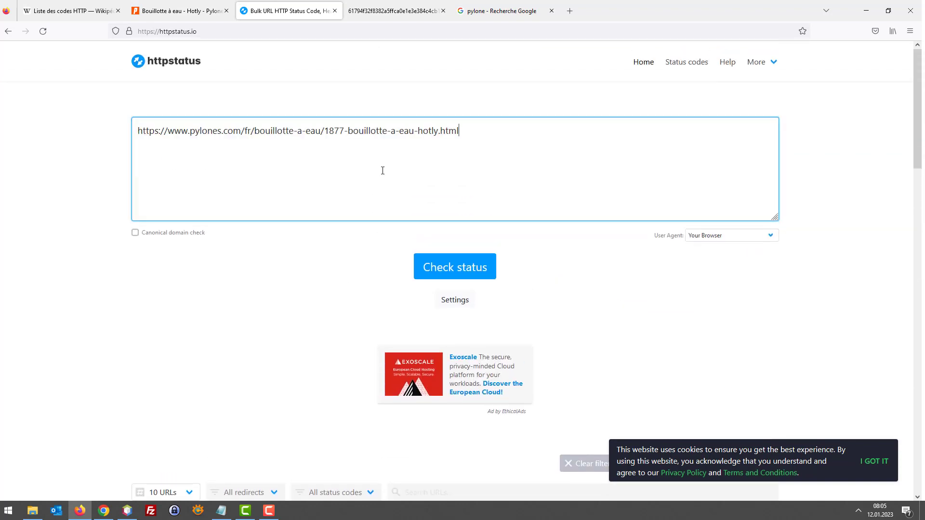
pyautogui.click(460, 269)
pyautogui.scroll(-4, 457, 271)
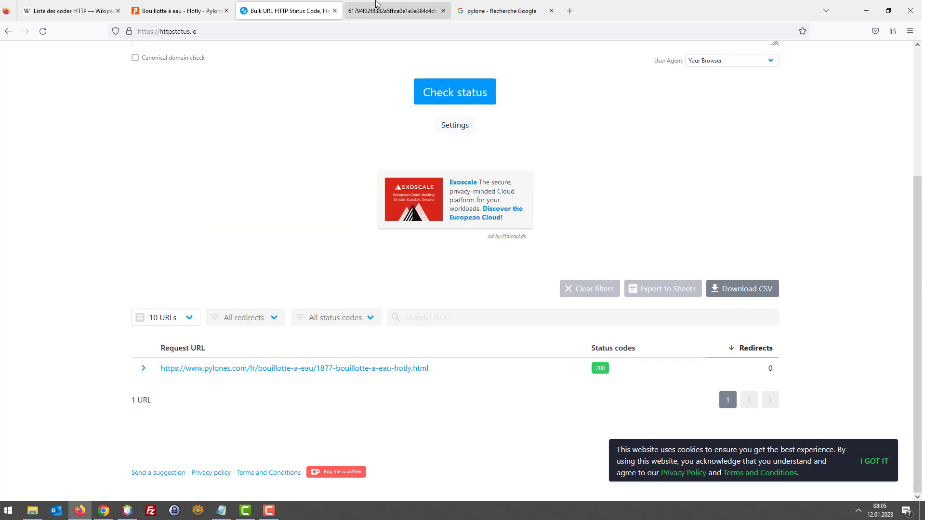
# Open the "Soldes : jusqu'à -50% !" category on the Pylones site and copy its web address
pyautogui.click(222, 4)
pyautogui.click(72, 157)
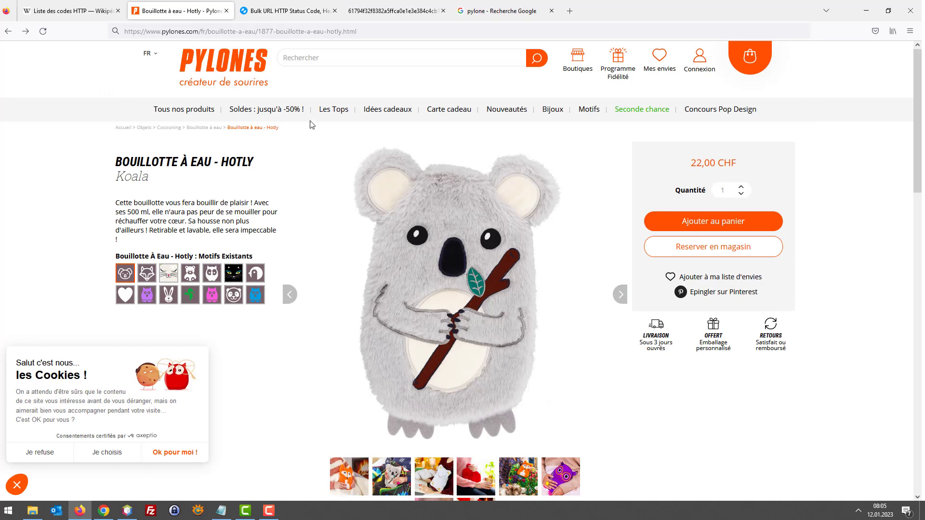
pyautogui.click(290, 109)
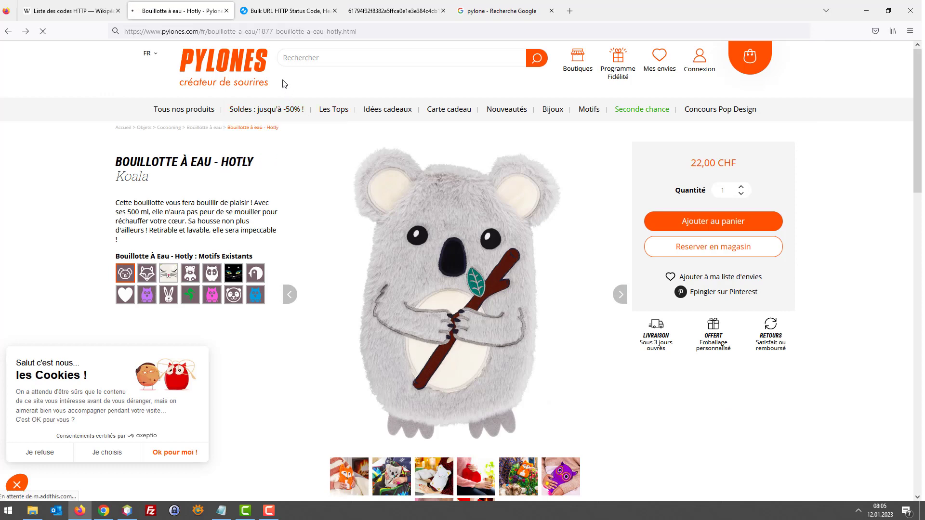
pyautogui.click(266, 31)
pyautogui.hotkey('ctrl', 'c')
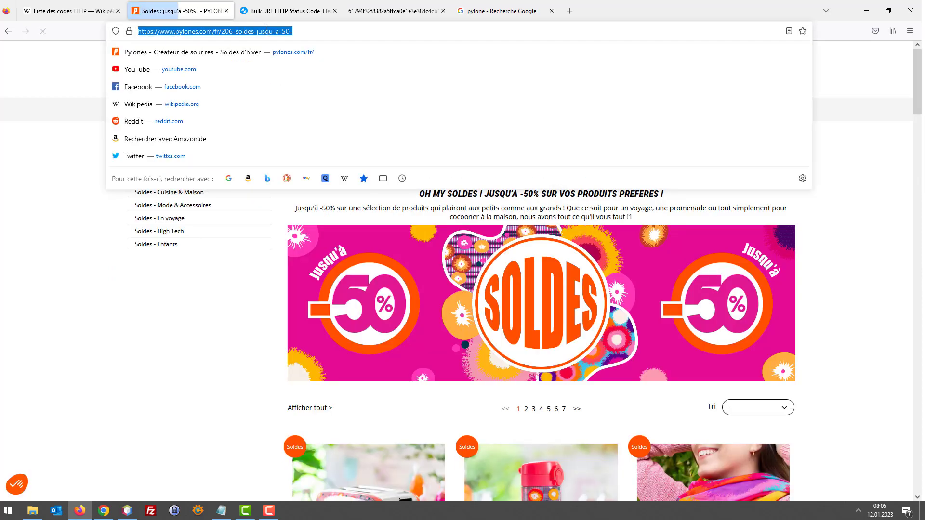
pyautogui.click(274, 12)
pyautogui.scroll(5, 437, 375)
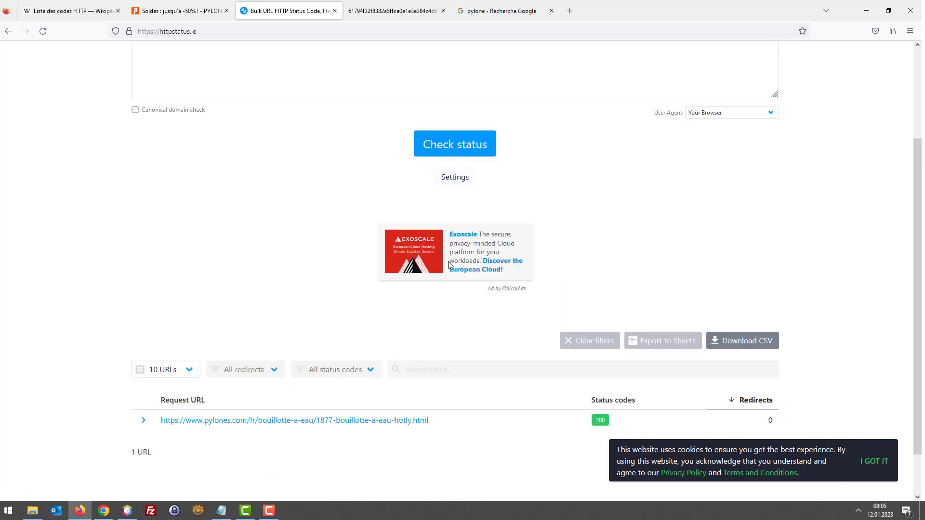
pyautogui.click(378, 189)
pyautogui.hotkey('ctrl', 'a')
pyautogui.hotkey('ctrl', 'v')
# Open the "Mug Isotherme 30 cl - Keep Cool Click - Petit Pan" product, copy the page address, and return to the httpstatus checker
pyautogui.click(179, 10)
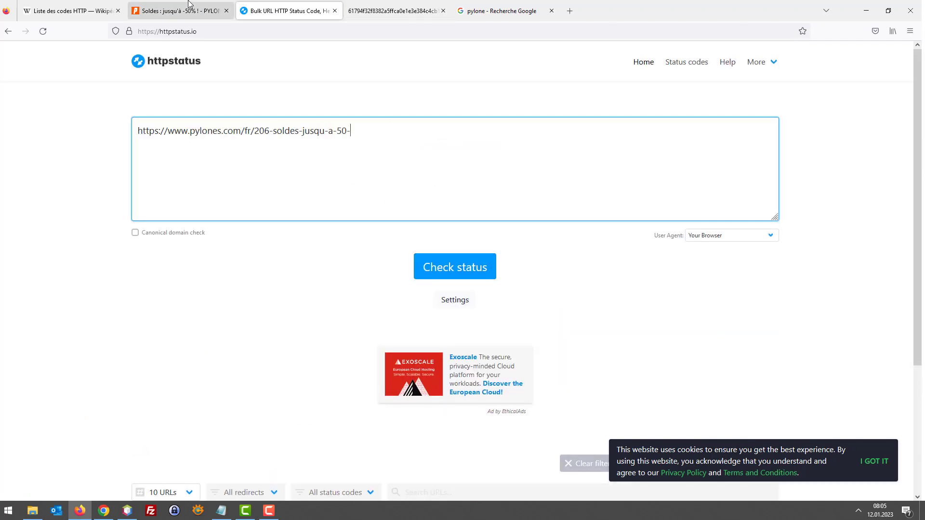
pyautogui.scroll(-6, 509, 167)
pyautogui.click(509, 167)
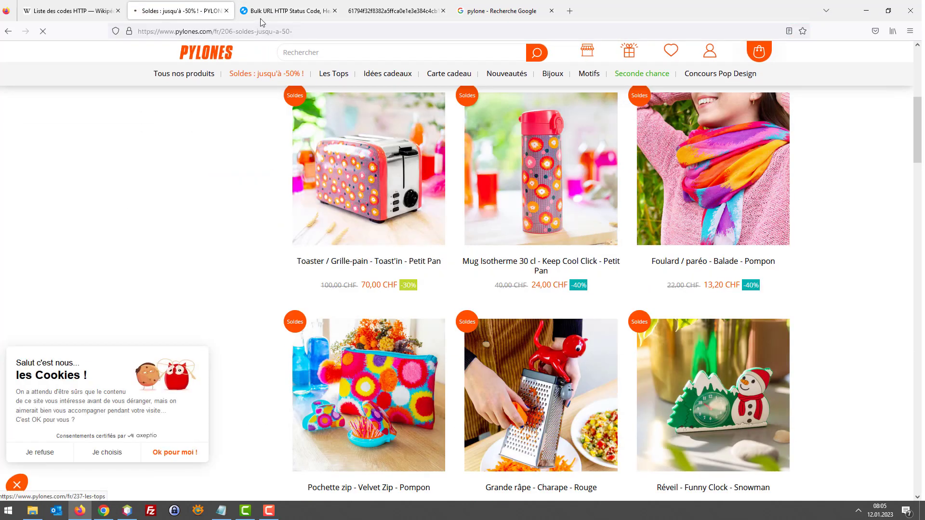
pyautogui.click(299, 31)
pyautogui.hotkey('ctrl', 'c')
pyautogui.click(293, 8)
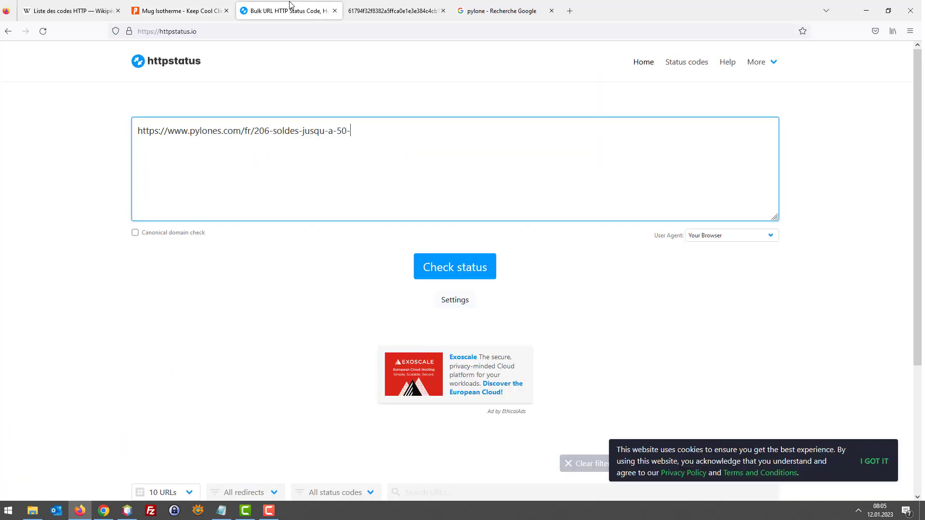
# Add the copied Mug Isotherme page address on a second line of the httpstatus URL list and return to the Pylones page
pyautogui.press('Return')
pyautogui.hotkey('ctrl', 'v')
pyautogui.hotkey('ctrl', 'shift', 'Tab')
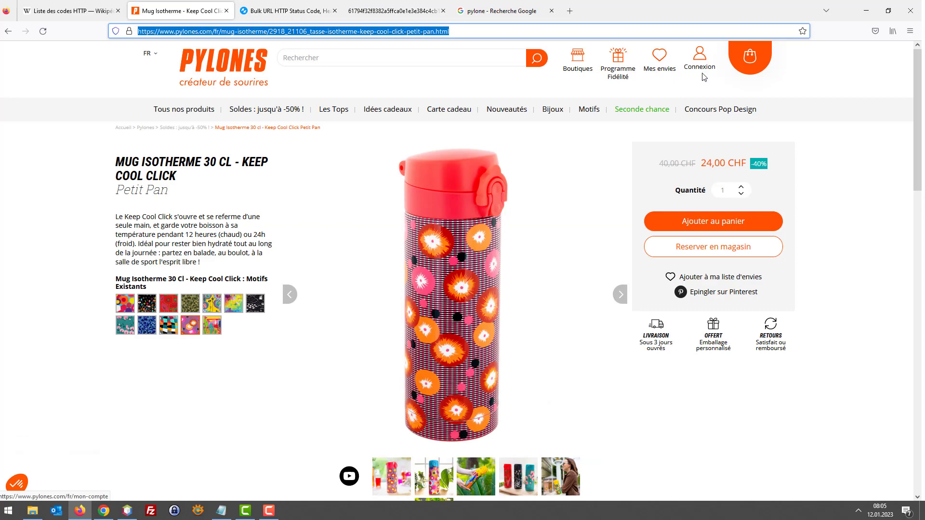
# Open the Concours Pop Design page on the Pylones site, copy its address, and return to the httpstatus checker
pyautogui.click(717, 114)
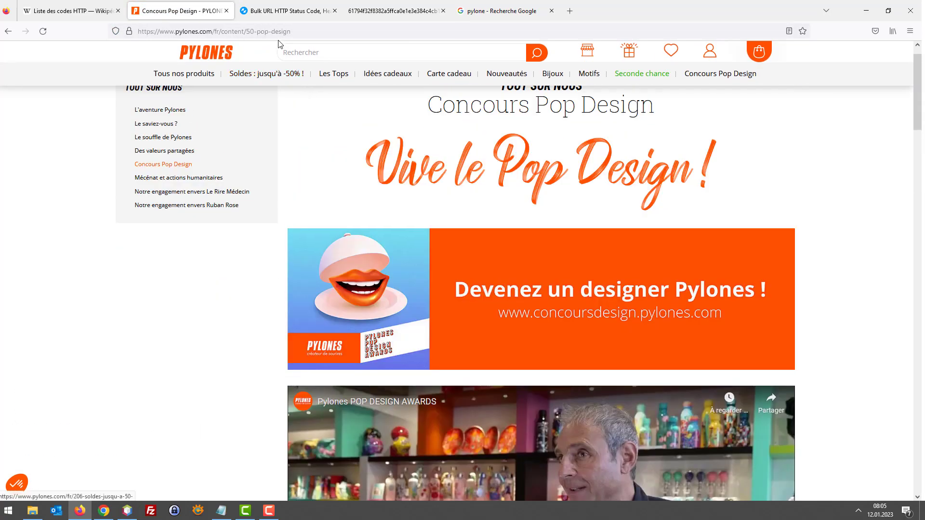
pyautogui.click(279, 31)
pyautogui.click(279, 31)
pyautogui.hotkey('ctrl', 'c')
pyautogui.click(283, 30)
pyautogui.hotkey('ctrl', 'Tab')
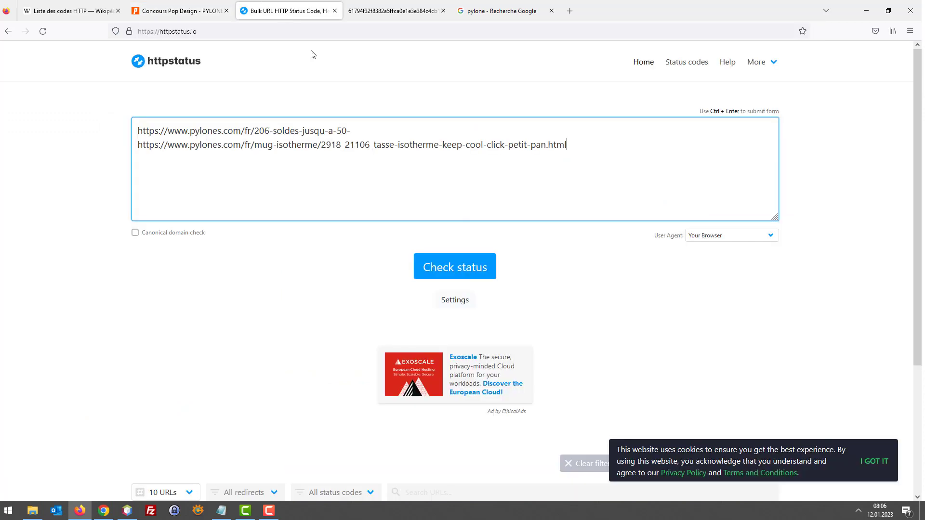
pyautogui.press('Return')
pyautogui.hotkey('ctrl', 'v')
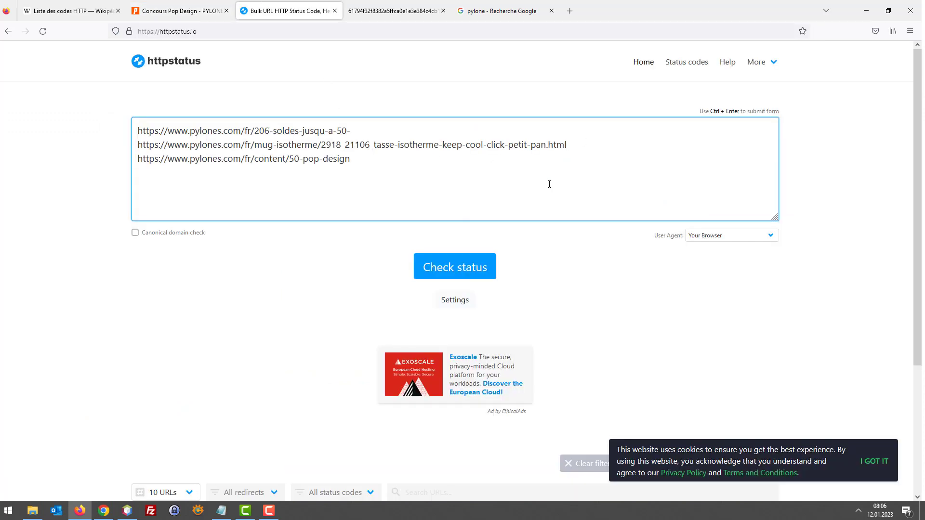
pyautogui.click(471, 265)
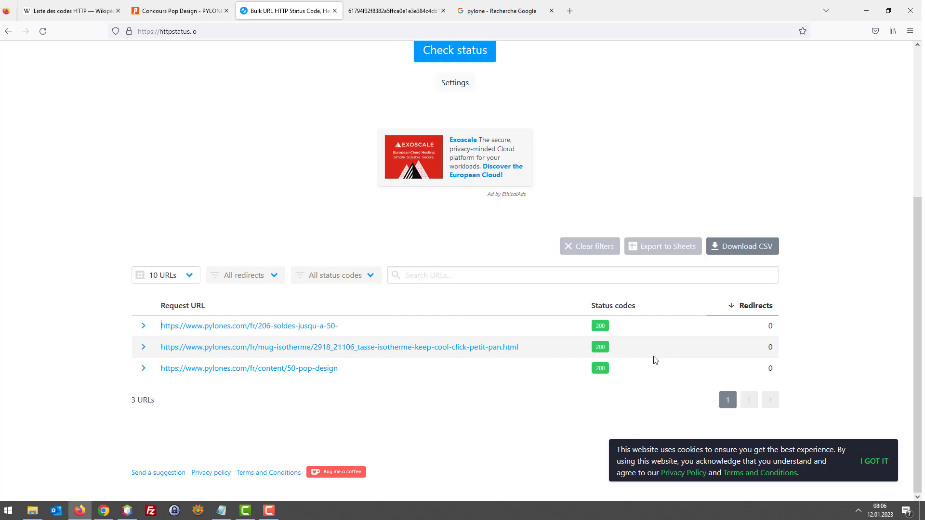
pyautogui.click(192, 10)
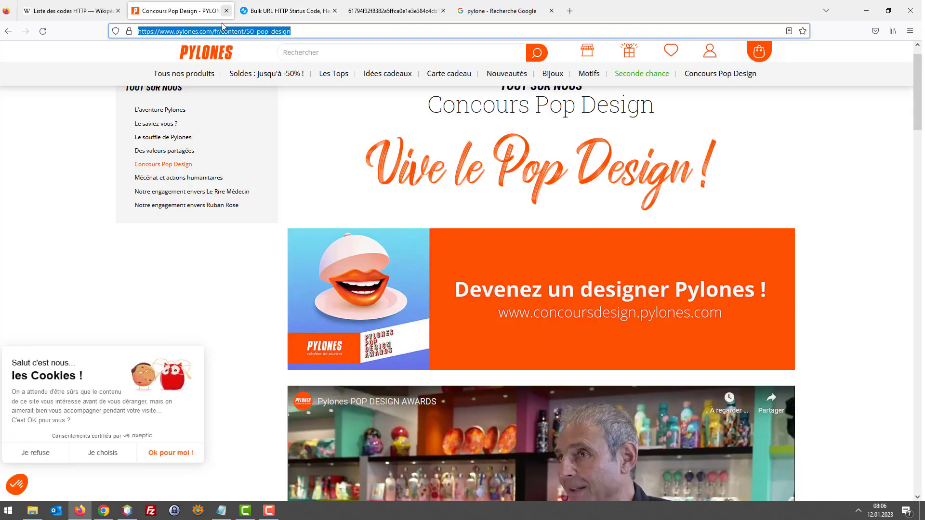
pyautogui.click(202, 31)
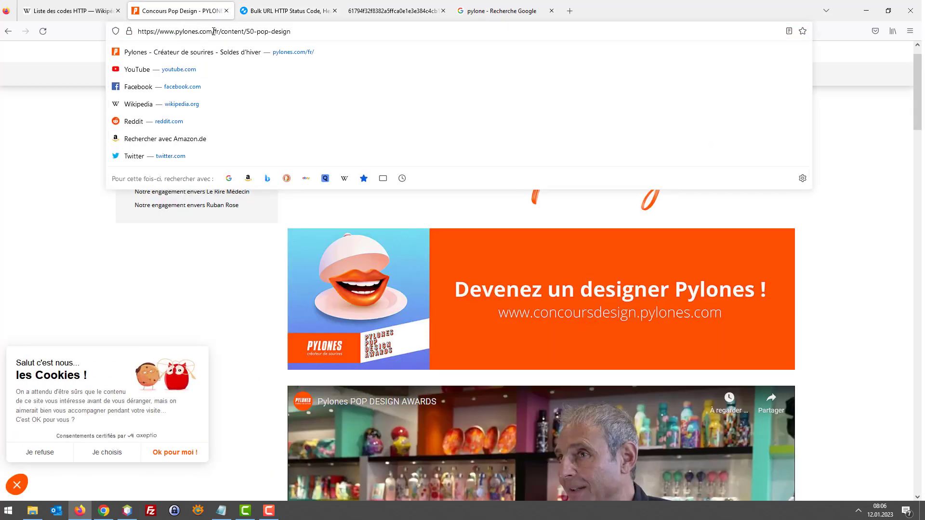
pyautogui.moveTo(214, 32); pyautogui.dragTo(129, 32)
pyautogui.hotkey('ctrl', 'c')
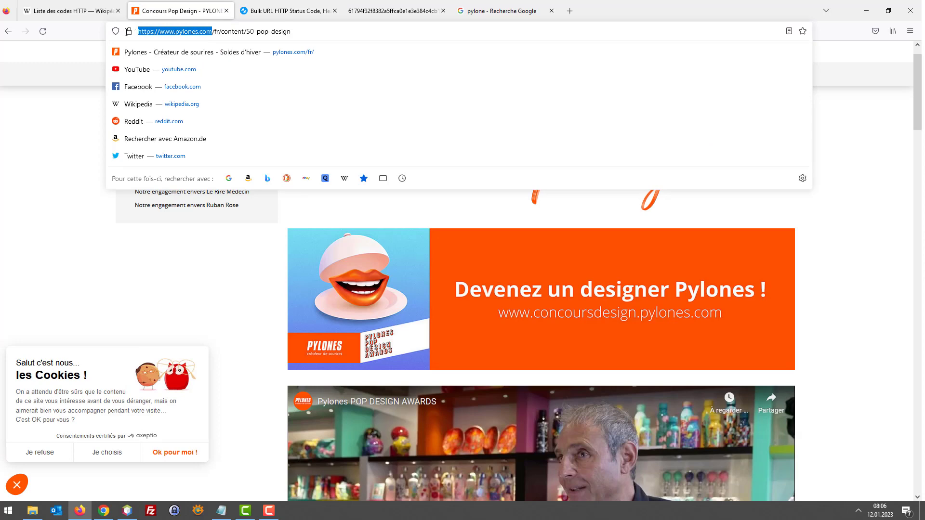
pyautogui.click(292, 6)
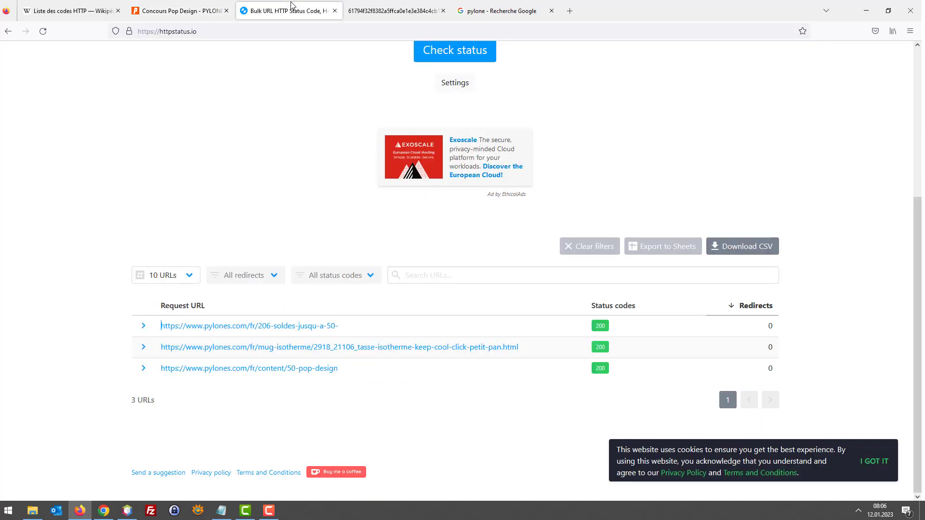
pyautogui.scroll(5, 412, 245)
pyautogui.click(390, 169)
pyautogui.hotkey('ctrl', 'a')
pyautogui.hotkey('ctrl', 'v')
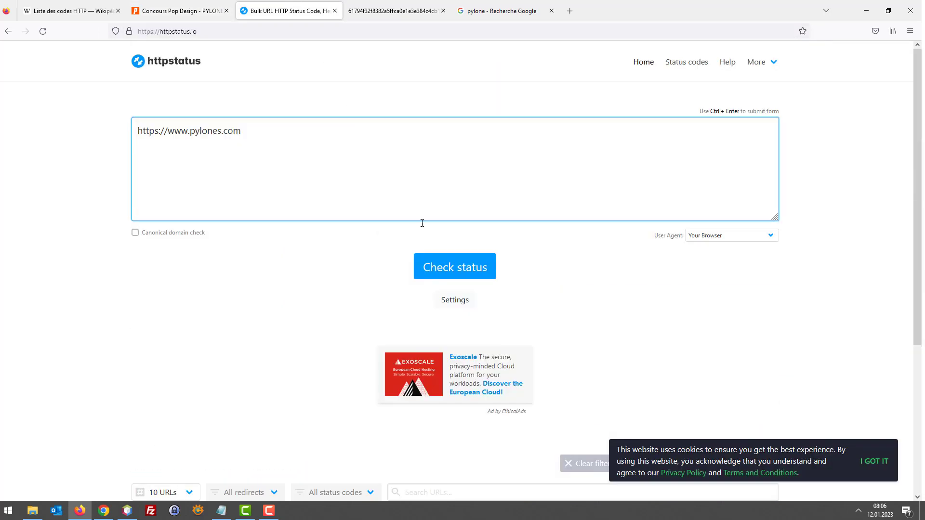
pyautogui.click(453, 268)
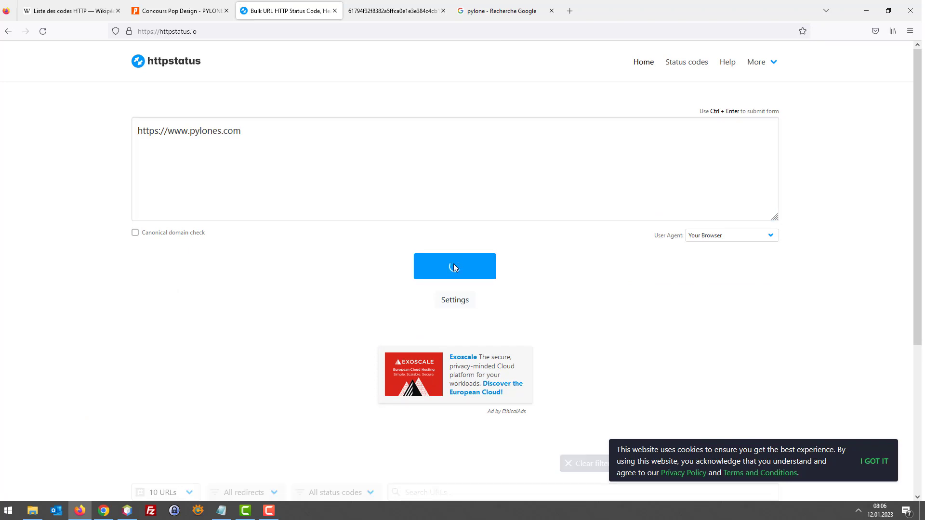
pyautogui.moveTo(624, 372)
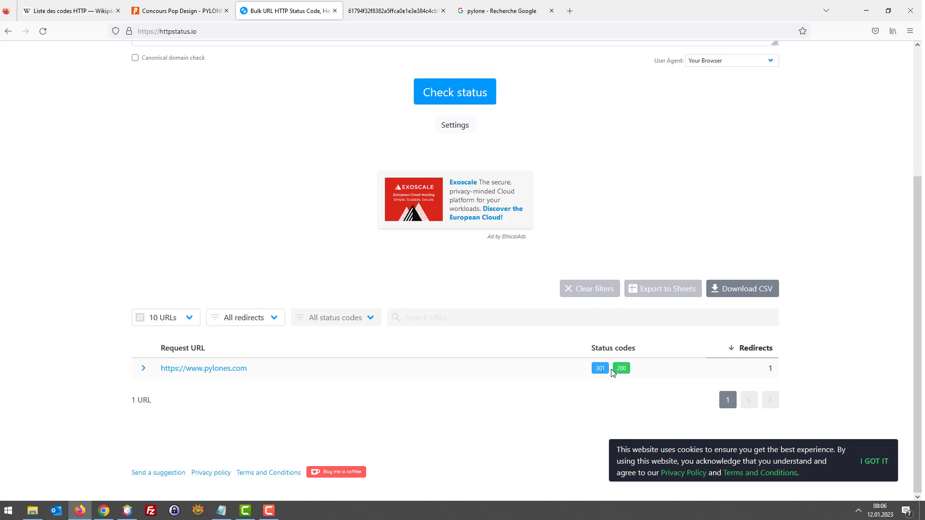
pyautogui.click(184, 17)
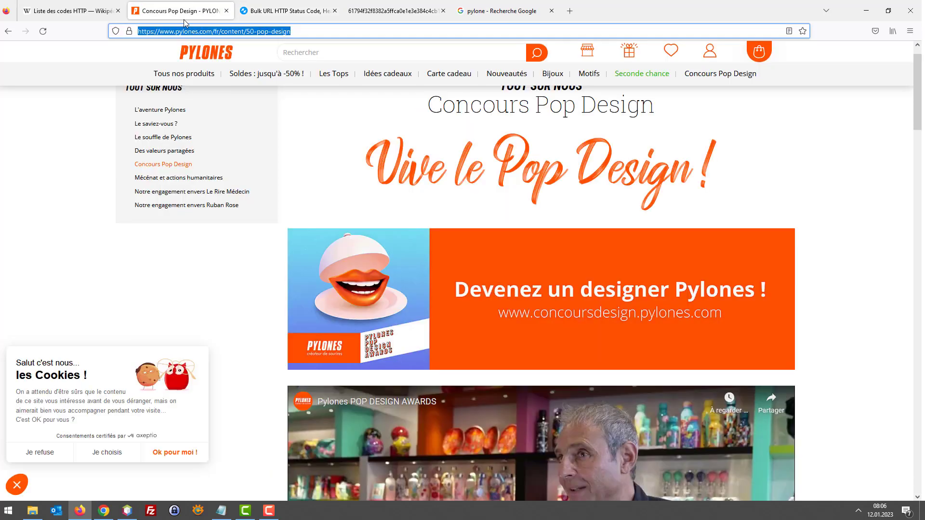
pyautogui.click(209, 31)
pyautogui.hotkey('shift', 'End')
pyautogui.press('BackSpace')
pyautogui.press('Return')
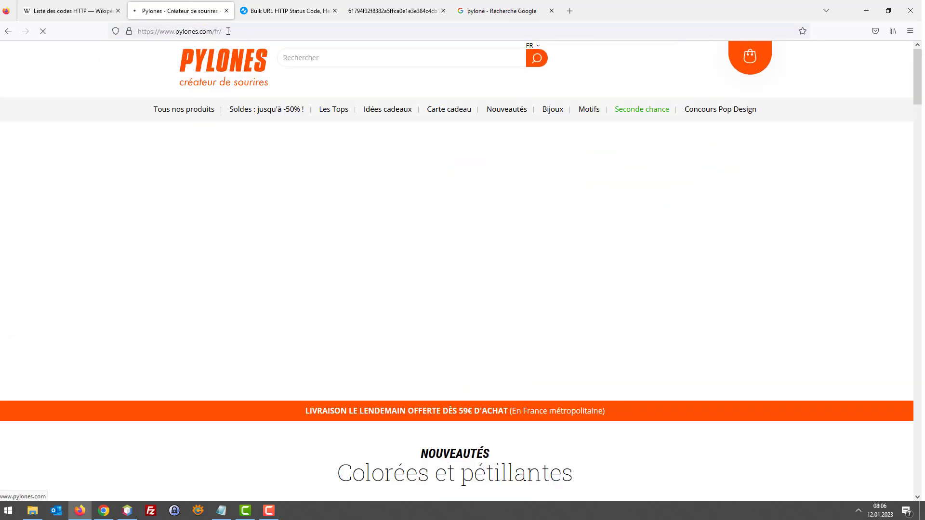
pyautogui.click(212, 31)
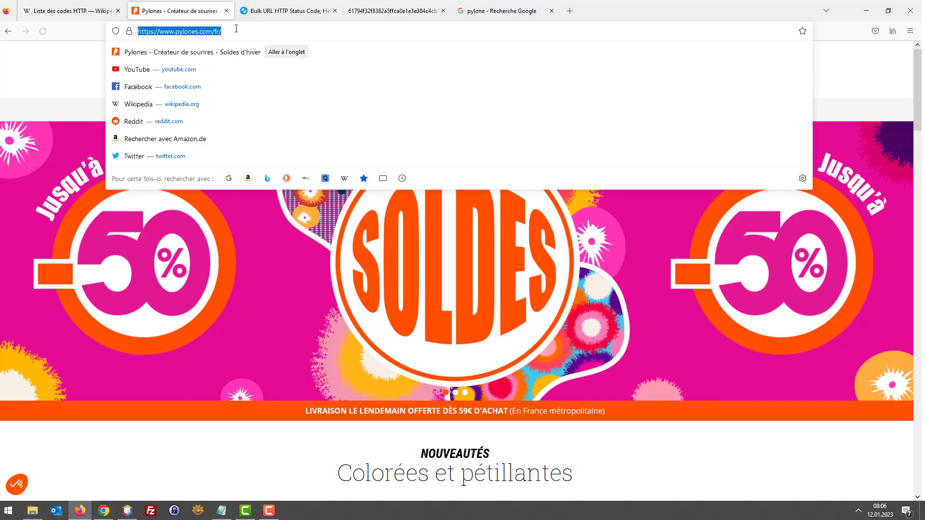
pyautogui.click(282, 10)
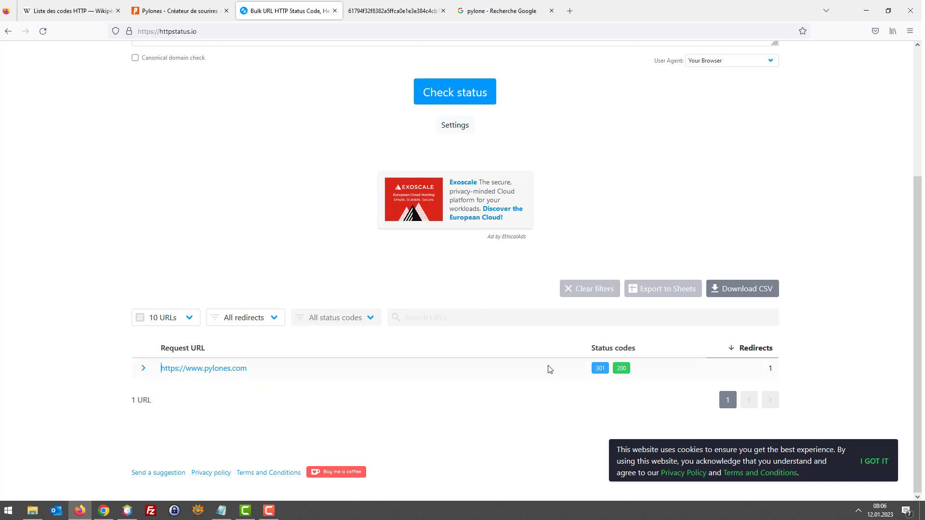
pyautogui.moveTo(596, 374)
pyautogui.click(144, 370)
pyautogui.scroll(-2, 468, 355)
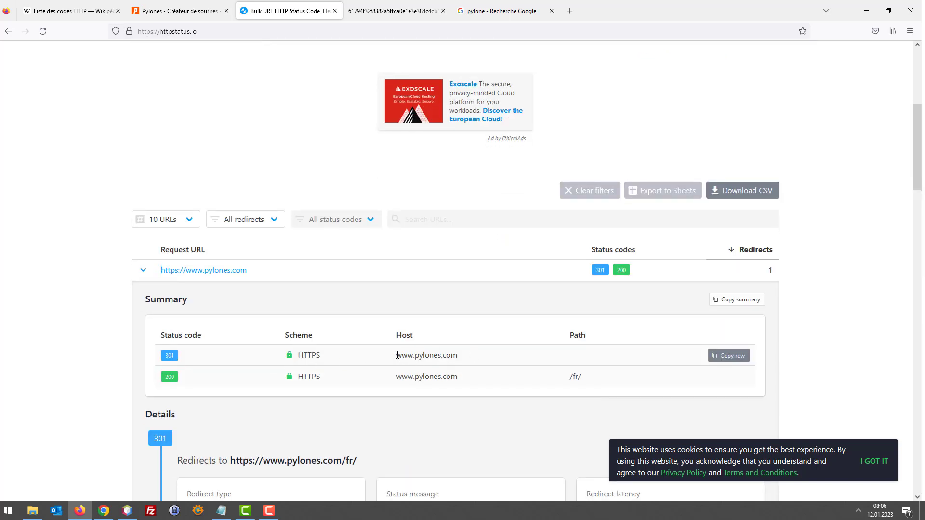
pyautogui.moveTo(395, 359); pyautogui.dragTo(467, 362)
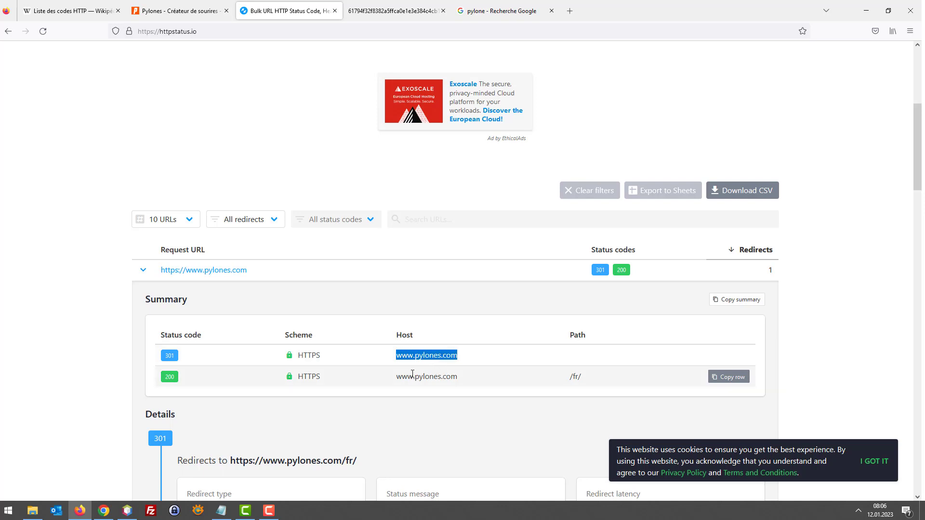
pyautogui.moveTo(391, 378); pyautogui.dragTo(504, 380)
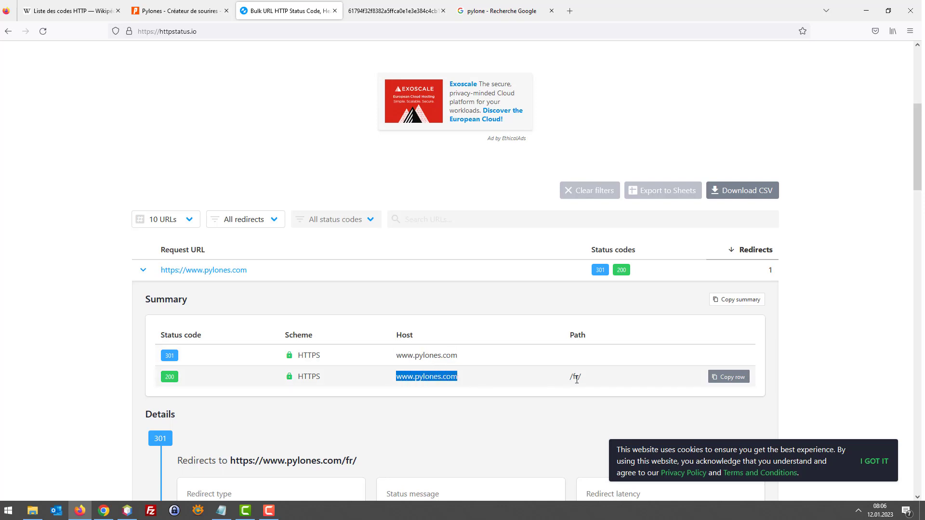
pyautogui.moveTo(572, 376); pyautogui.dragTo(587, 384)
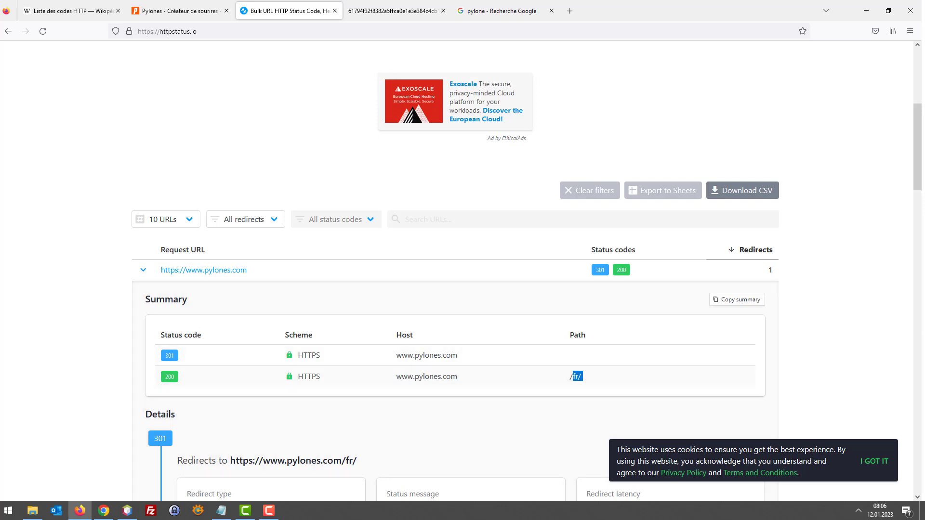
# Compare the submitted URL with the result summary and examine the redirect type and status message in the details
pyautogui.scroll(5, 674, 238)
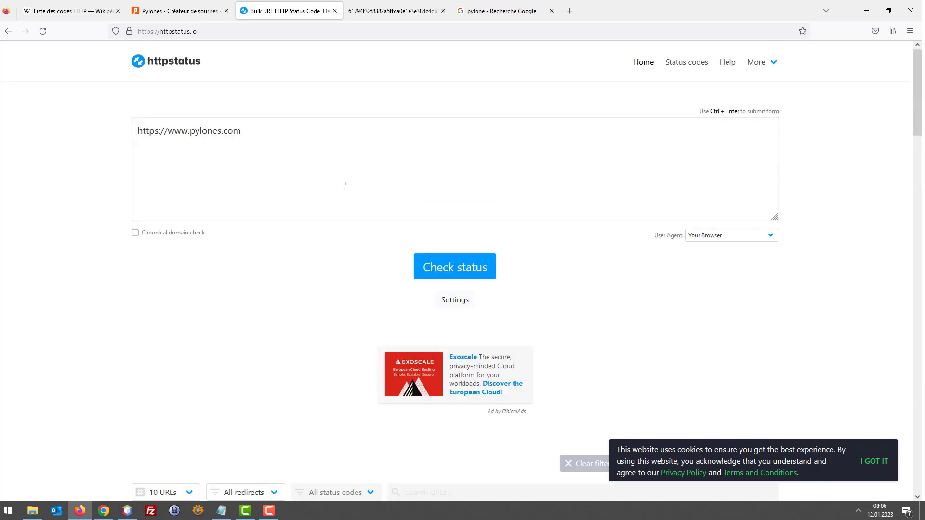
pyautogui.scroll(-6, 352, 183)
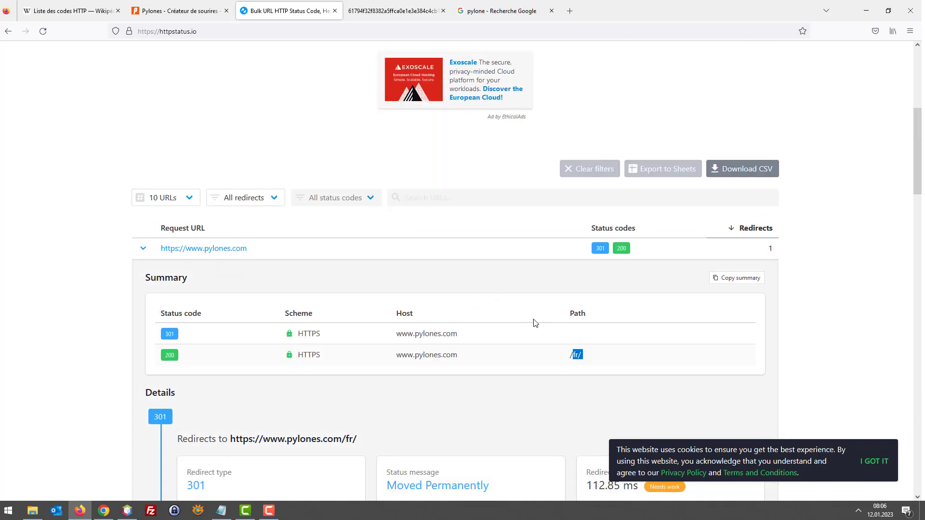
pyautogui.scroll(-3, 531, 314)
pyautogui.scroll(-4, 458, 313)
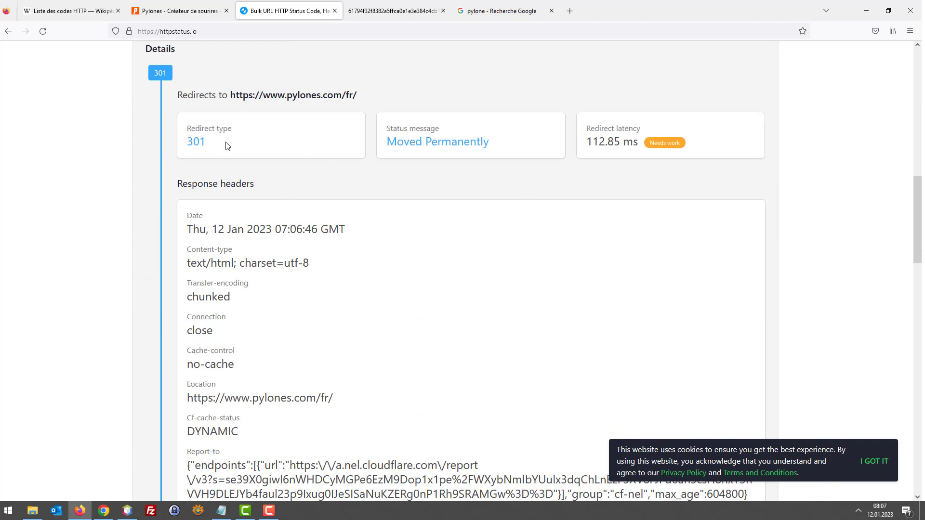
pyautogui.scroll(3, 226, 145)
pyautogui.click(277, 167)
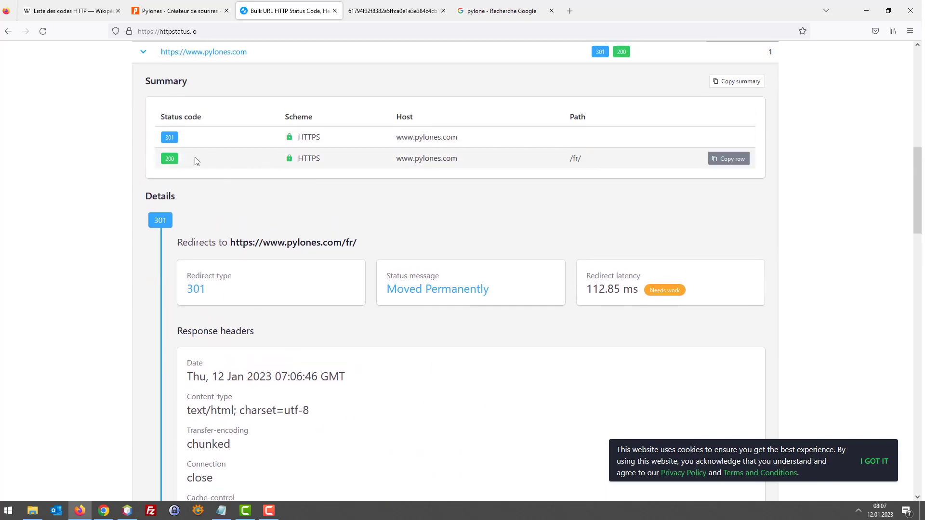
# Examine the final response's status and response headers, from the date down to the Set-cookie entries
pyautogui.scroll(-20, 626, 183)
pyautogui.scroll(4, 265, 173)
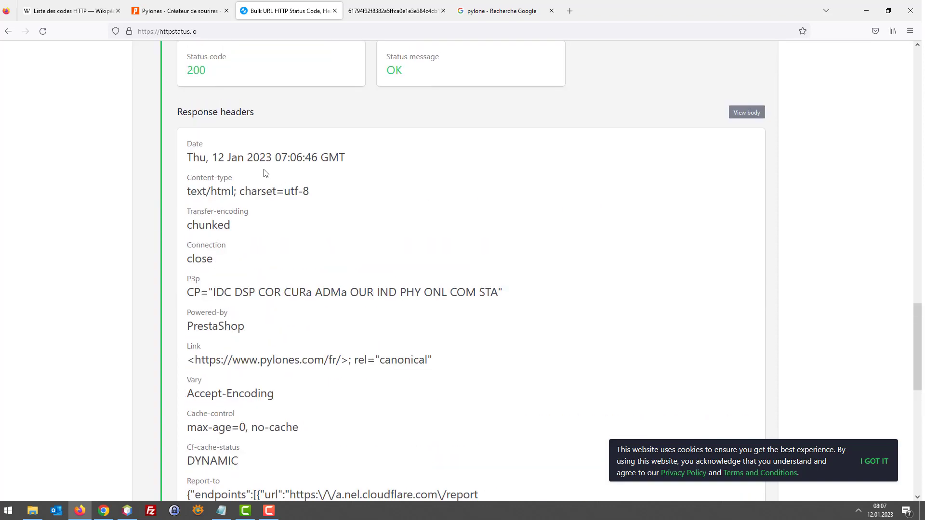
pyautogui.moveTo(188, 210); pyautogui.dragTo(263, 212)
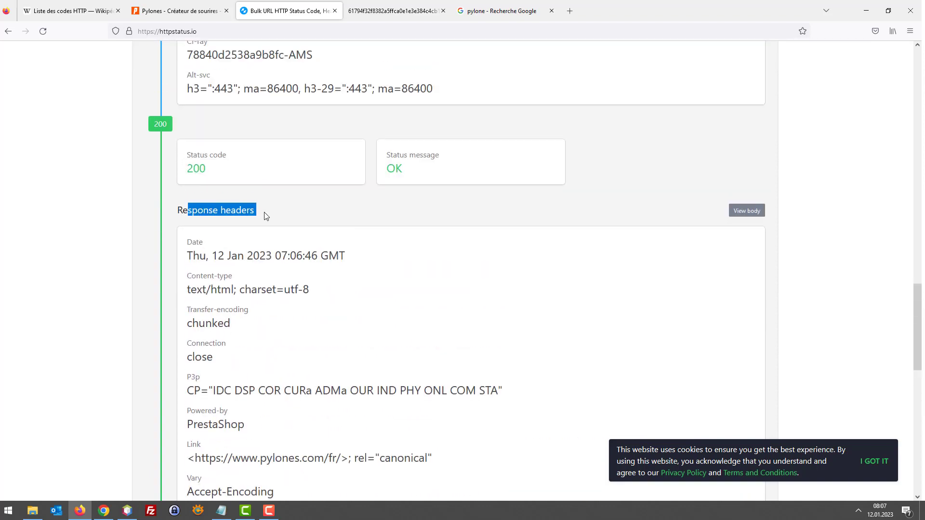
pyautogui.click(251, 191)
pyautogui.scroll(-2, 251, 191)
pyautogui.moveTo(216, 126); pyautogui.dragTo(187, 122)
pyautogui.scroll(-2, 254, 195)
pyautogui.scroll(-8, 254, 195)
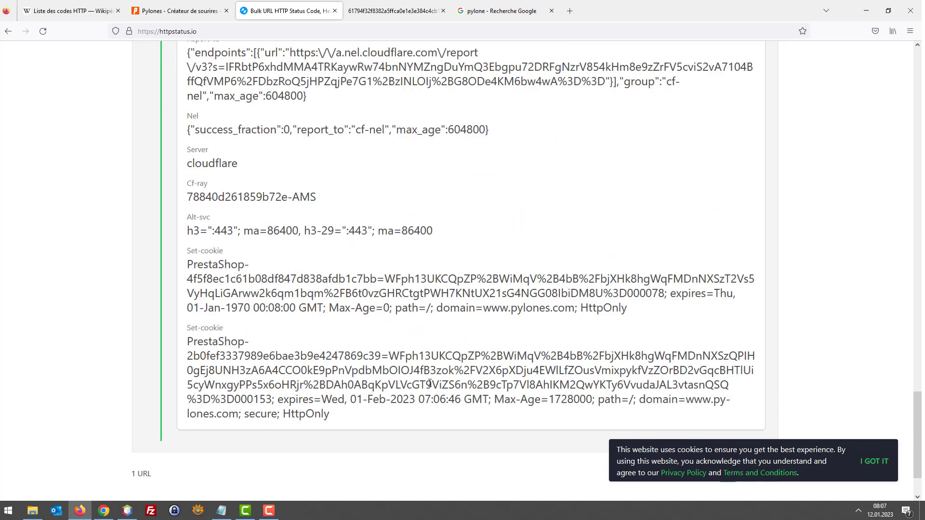
# Examine the Server header of the final response and review the remaining header details above it
pyautogui.scroll(3, 429, 383)
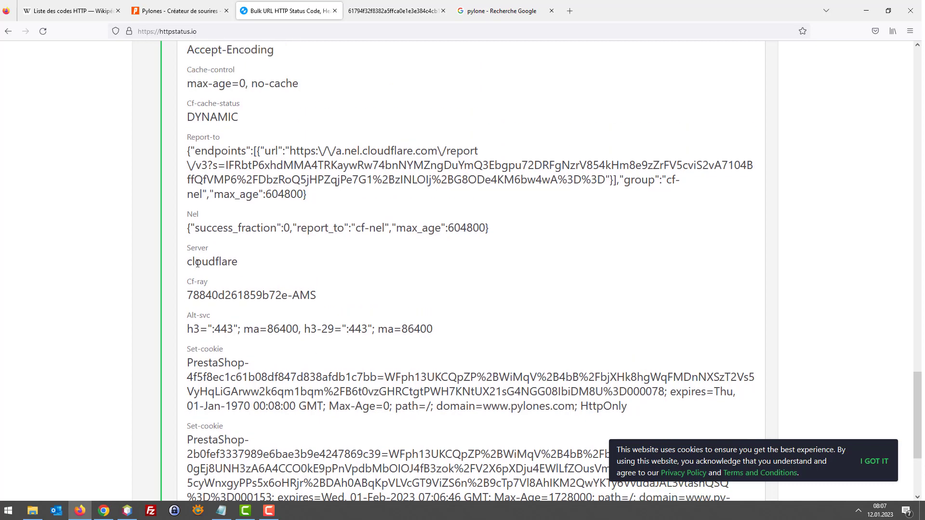
pyautogui.moveTo(197, 264); pyautogui.dragTo(276, 269)
pyautogui.click(251, 271)
pyautogui.scroll(1, 249, 272)
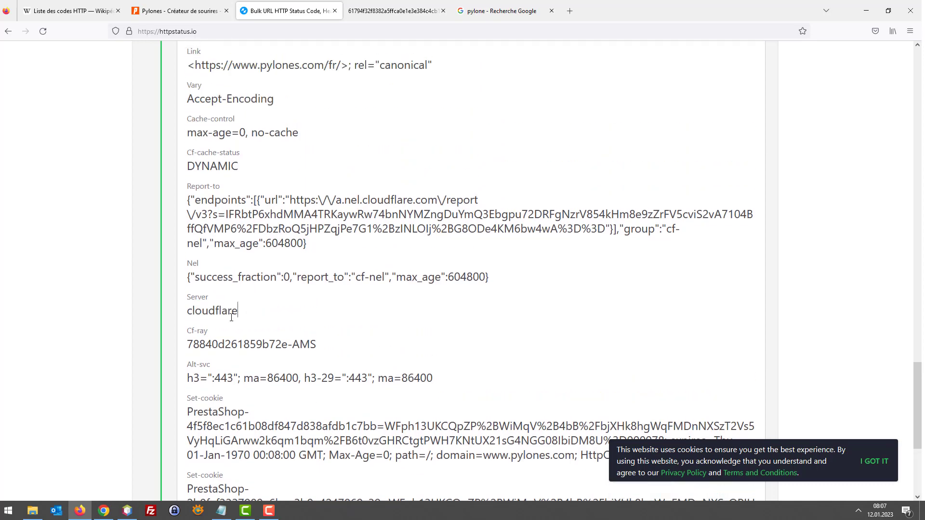
pyautogui.doubleClick(217, 314)
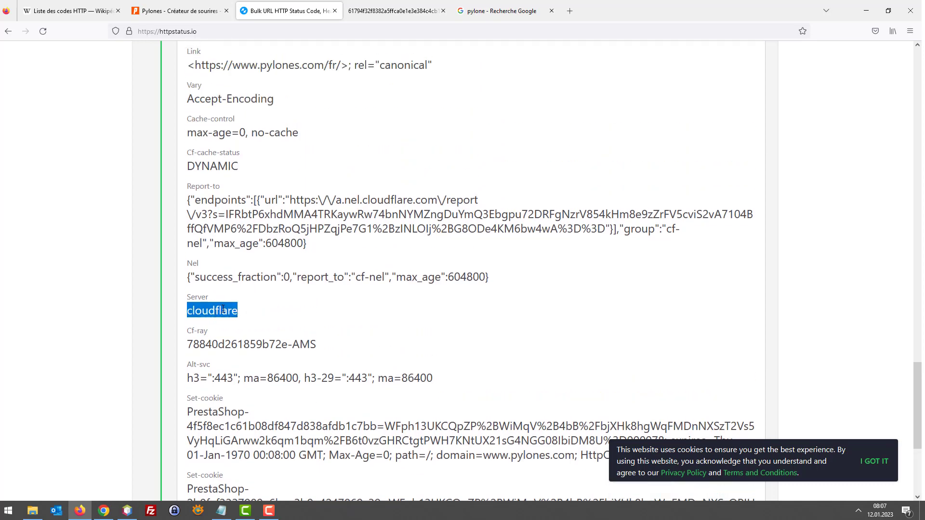
pyautogui.scroll(10, 393, 254)
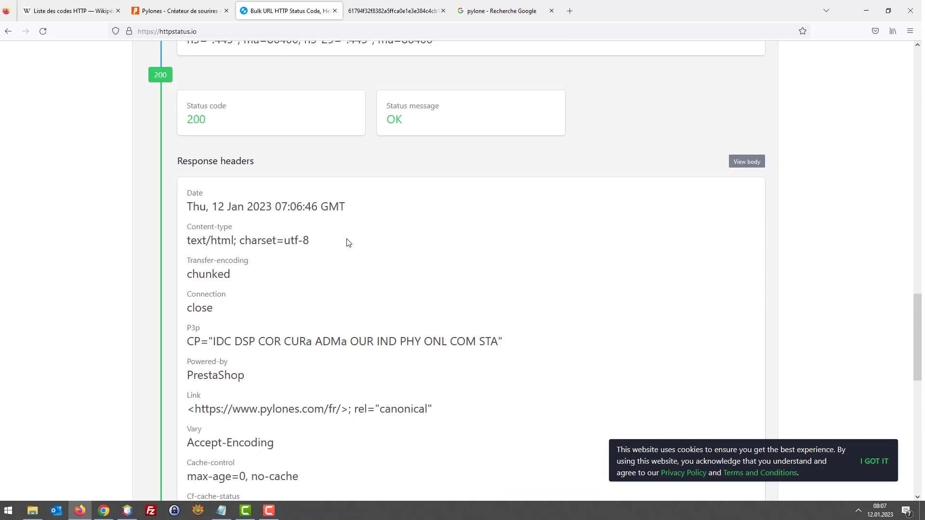
pyautogui.scroll(3, 345, 241)
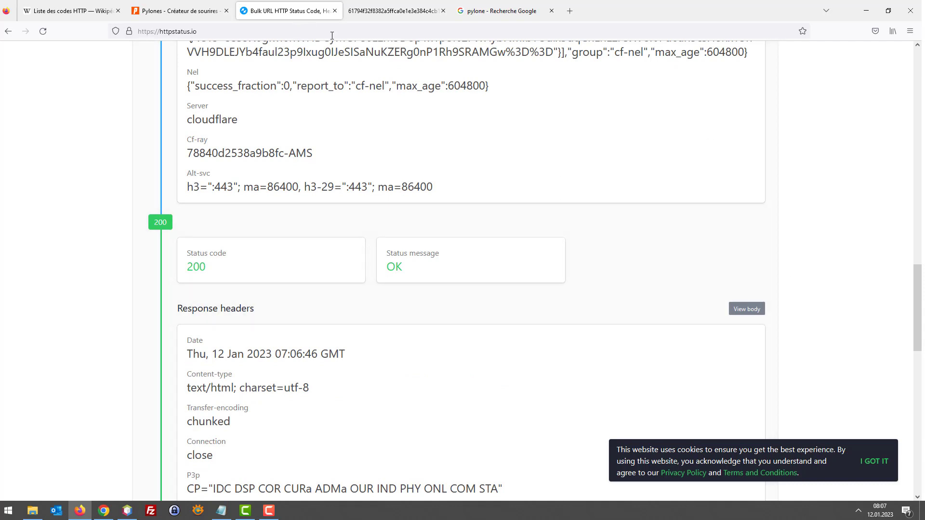
# Switch to the PrestaShop back office in Chrome and open the Trafic et SEO page of the shop parameters
pyautogui.click(103, 511)
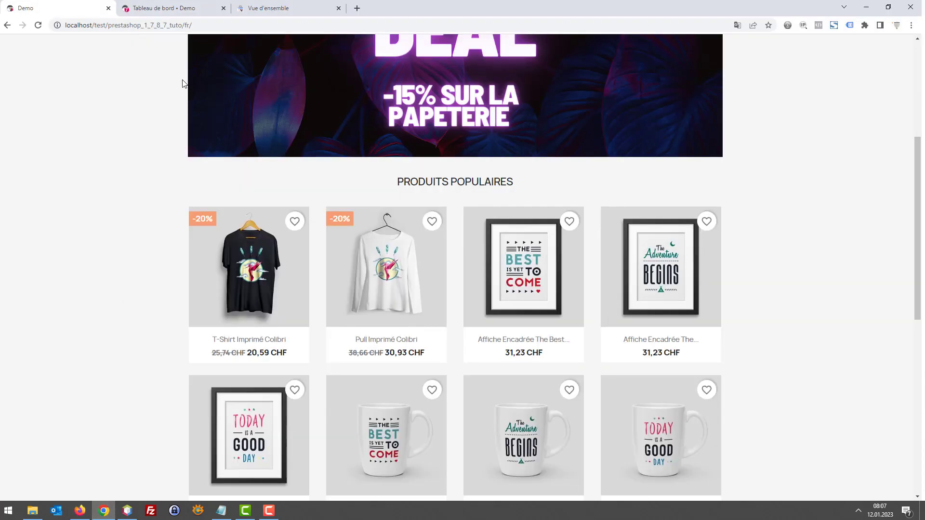
pyautogui.click(163, 5)
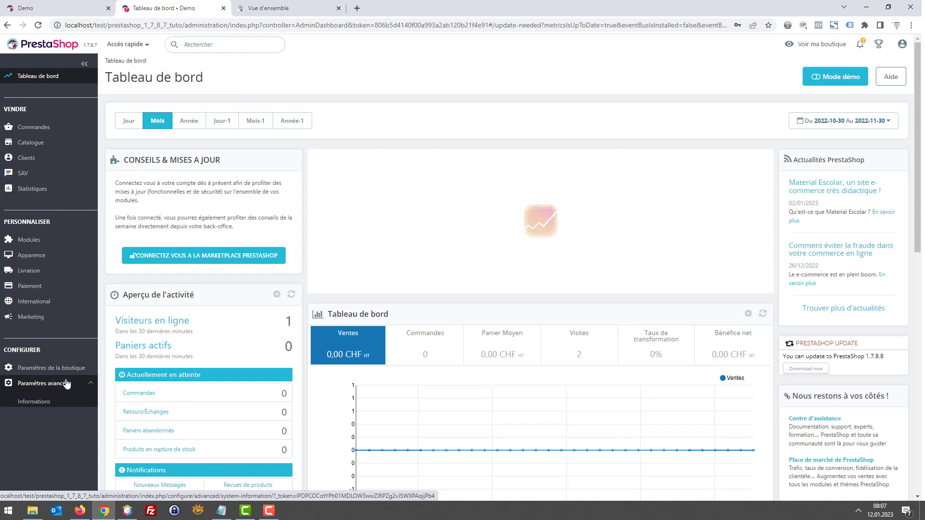
pyautogui.moveTo(65, 382)
pyautogui.scroll(-1, 67, 381)
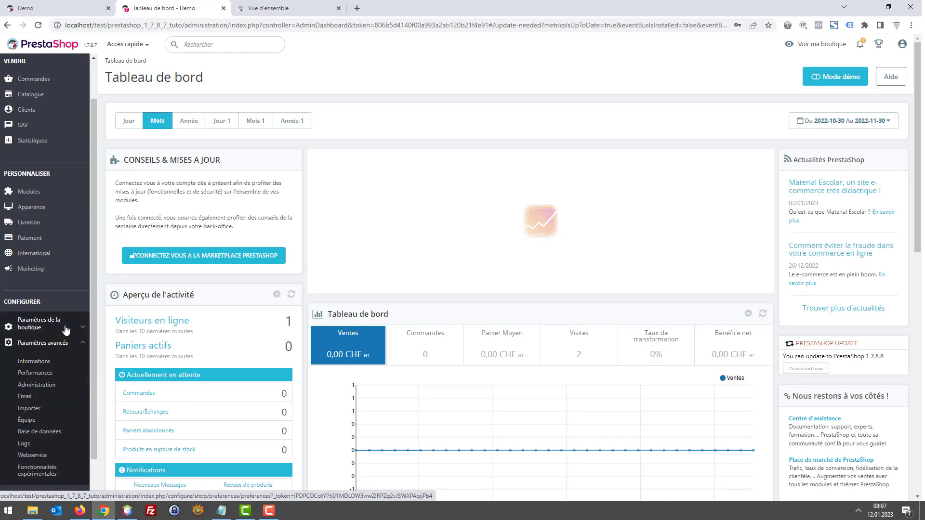
pyautogui.moveTo(66, 330)
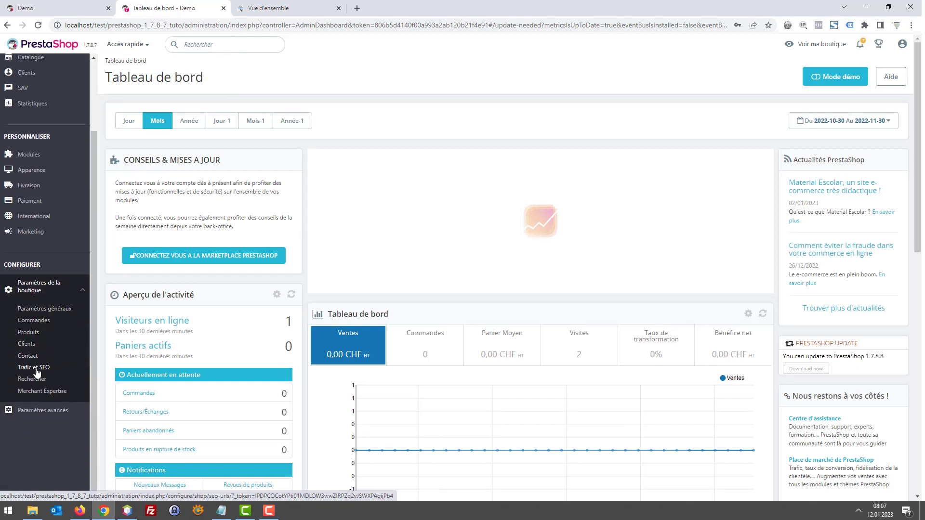
pyautogui.click(36, 368)
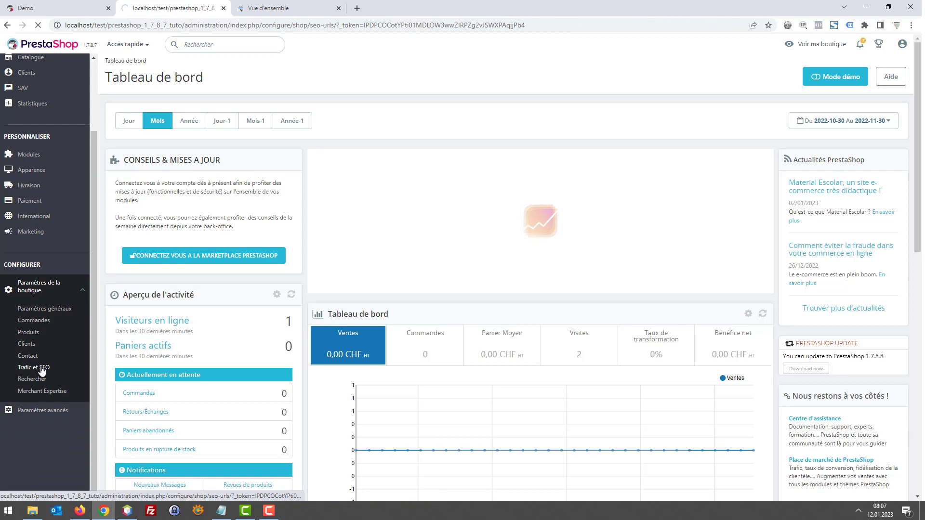
# Set Rediriger vers l'URL canonique to 301 Déplacé Définitivement and save the URL configuration
pyautogui.scroll(-20, 506, 200)
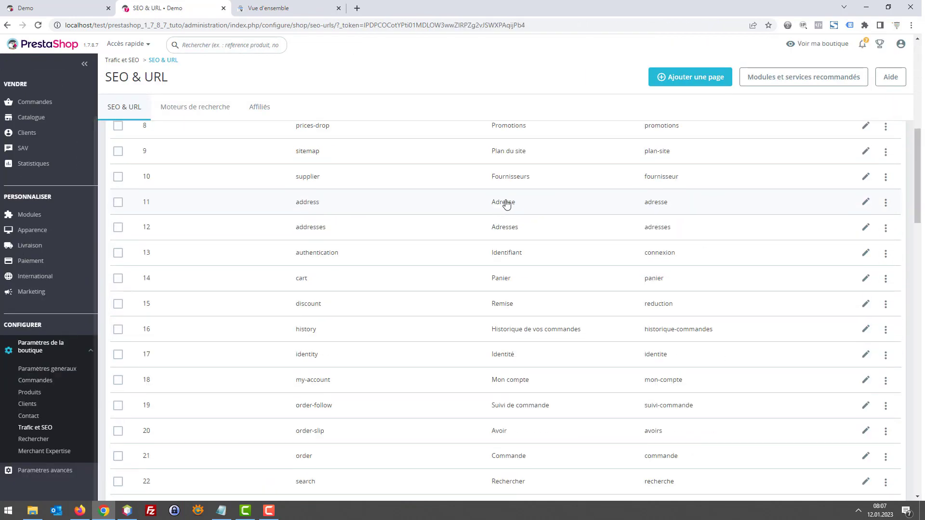
pyautogui.scroll(-2, 597, 218)
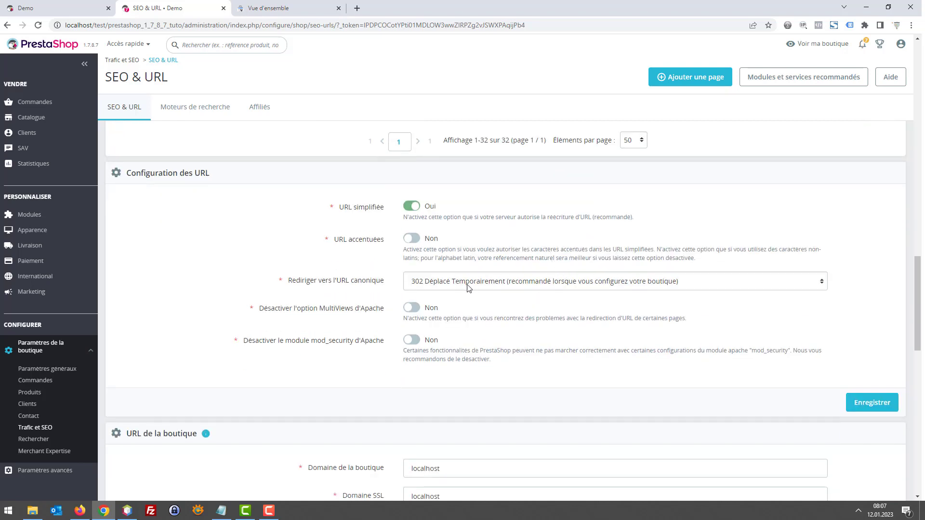
pyautogui.click(442, 285)
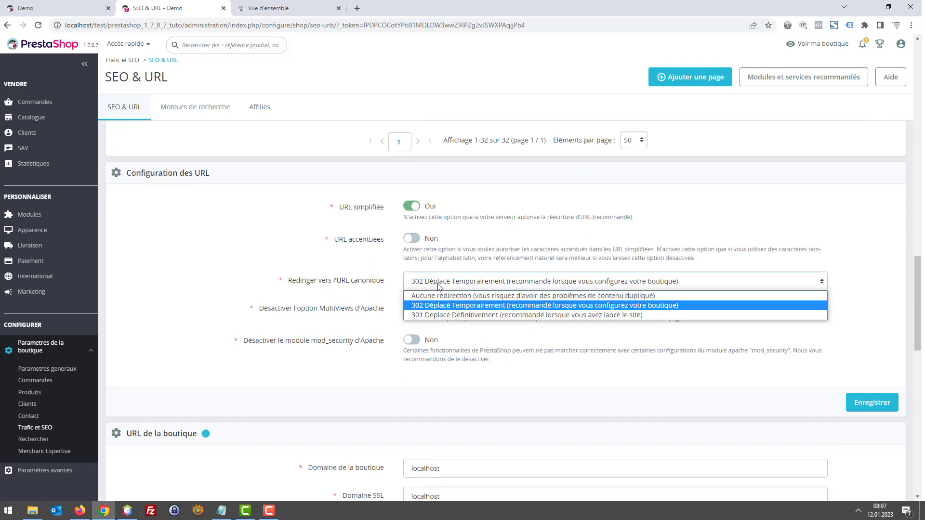
pyautogui.click(444, 315)
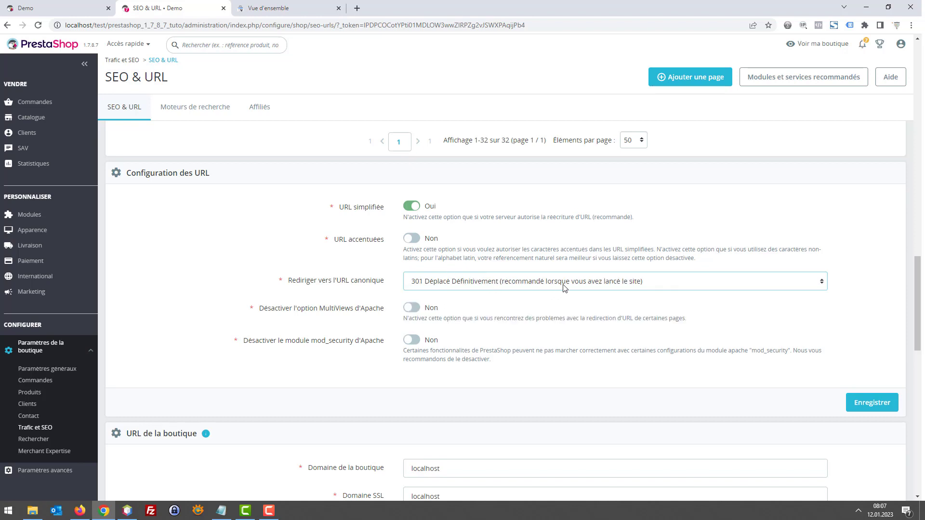
pyautogui.click(866, 407)
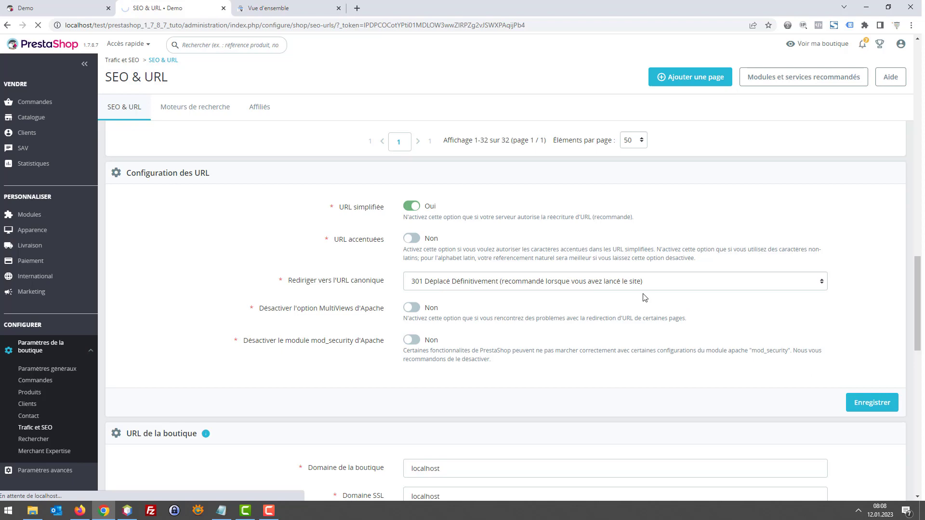
# Examine the shop URL settings, the URL format routes and the SEO options on the SEO & URL page
pyautogui.scroll(3, 634, 299)
pyautogui.scroll(-5, 641, 301)
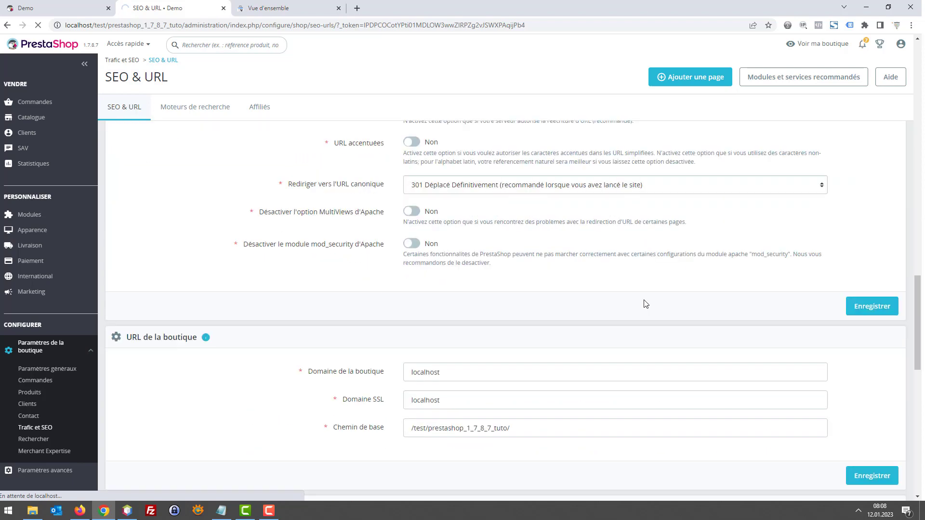
pyautogui.scroll(-5, 649, 297)
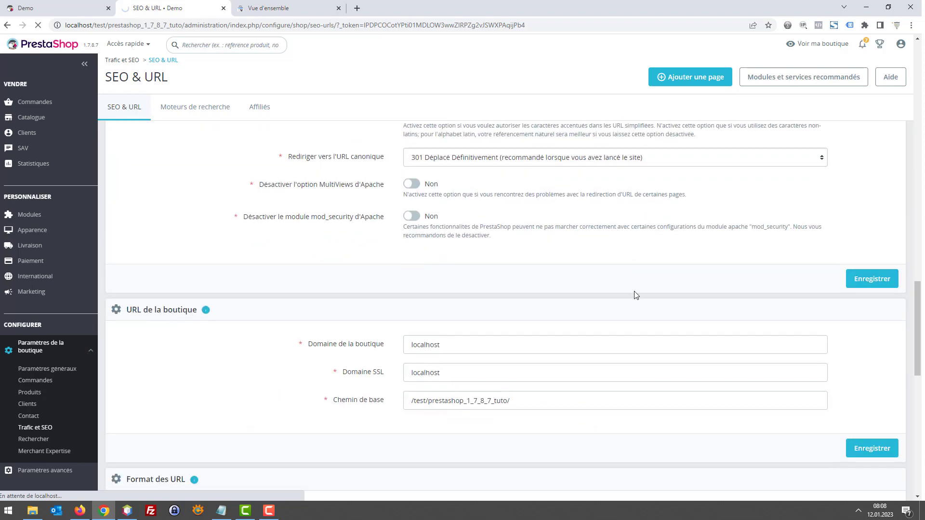
pyautogui.scroll(2, 644, 287)
pyautogui.scroll(-7, 644, 286)
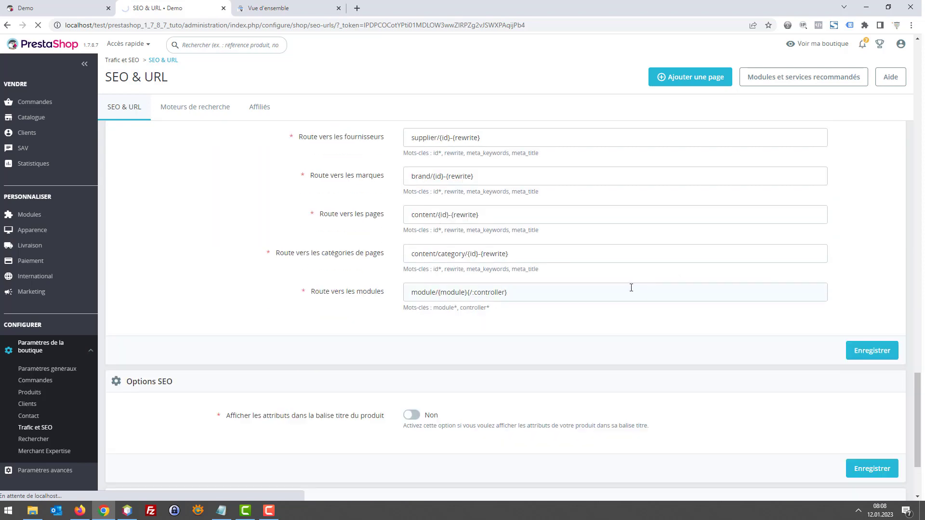
pyautogui.scroll(6, 635, 284)
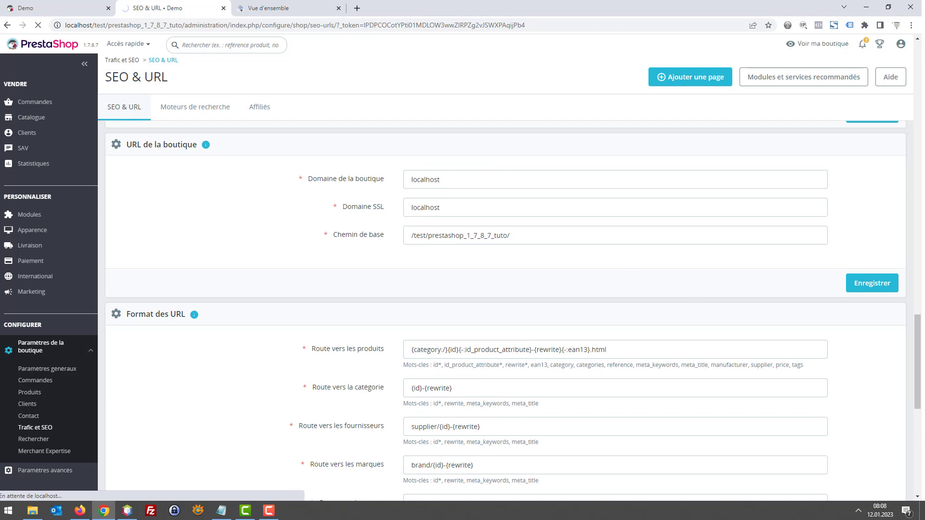
pyautogui.scroll(-8, 531, 238)
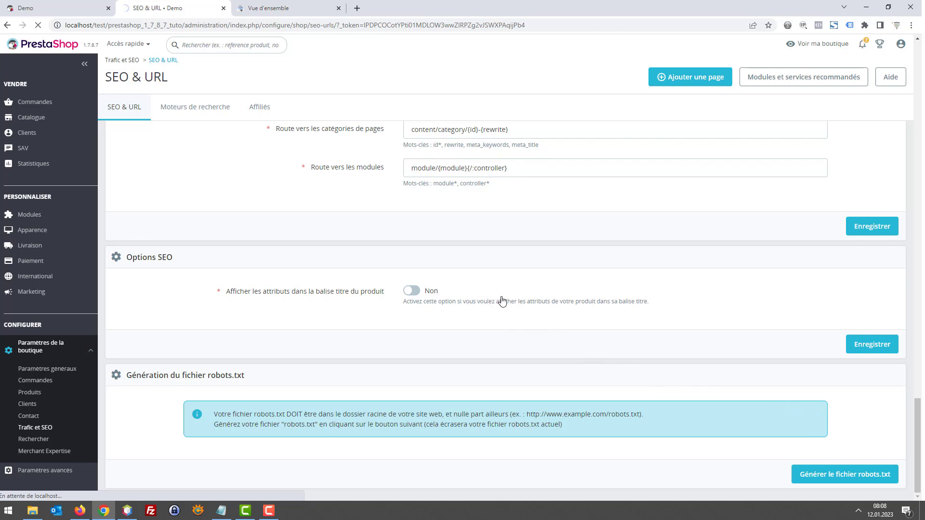
# Generate the robots.txt file from the SEO & URL page
pyautogui.scroll(-10, 871, 336)
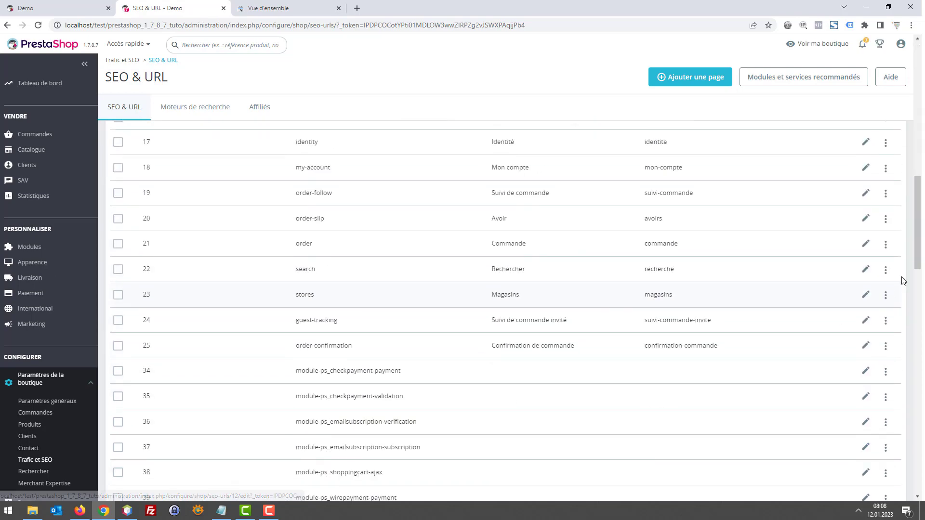
pyautogui.moveTo(913, 247); pyautogui.dragTo(900, 474)
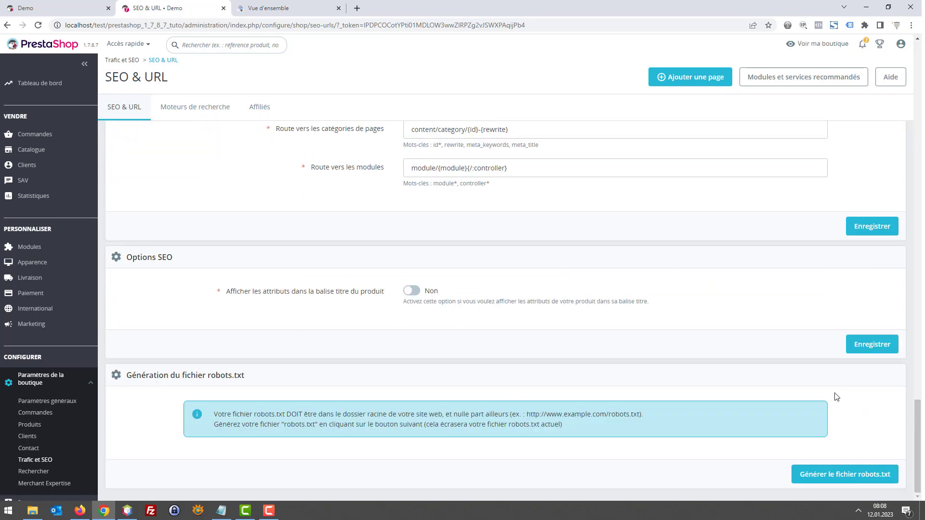
pyautogui.click(835, 477)
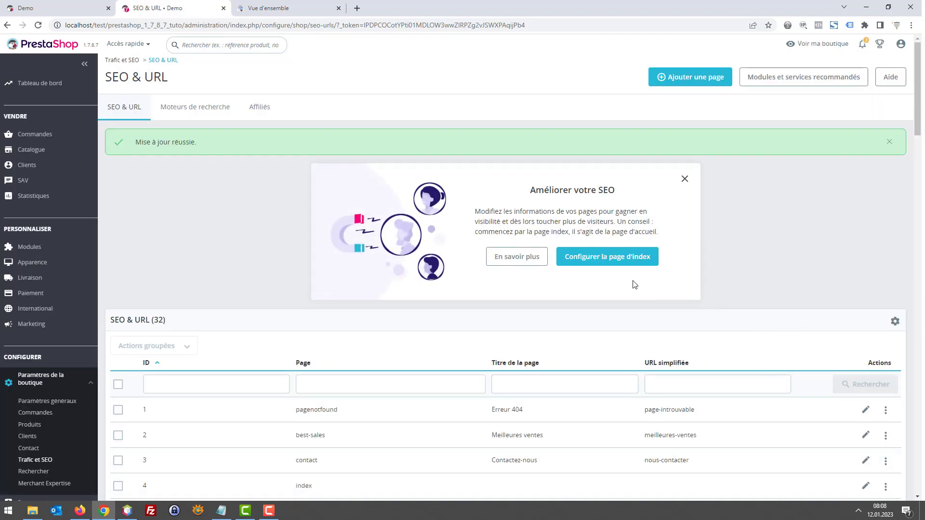
# Review the URL formats, shop URL and canonical redirect settings again, along with the list of pages and their simplified URLs
pyautogui.moveTo(917, 181); pyautogui.dragTo(918, 481)
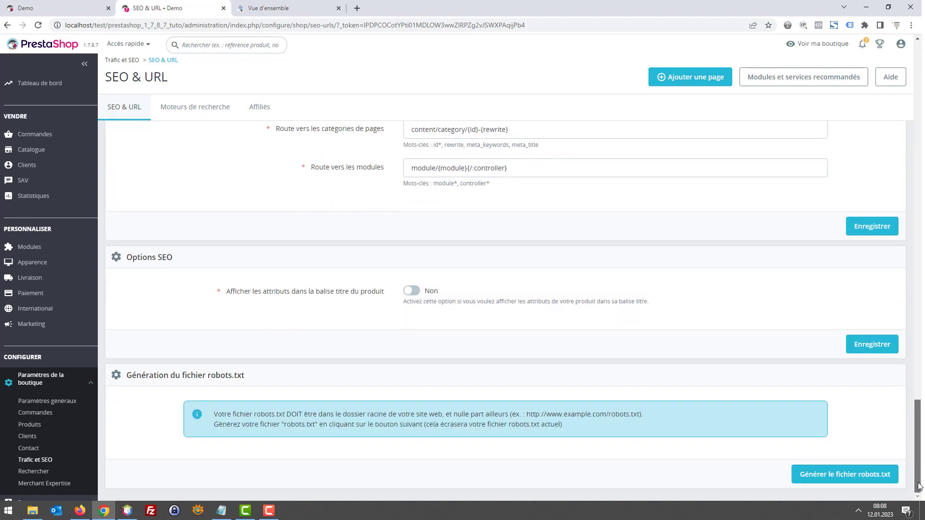
pyautogui.scroll(5, 729, 398)
pyautogui.scroll(4, 729, 398)
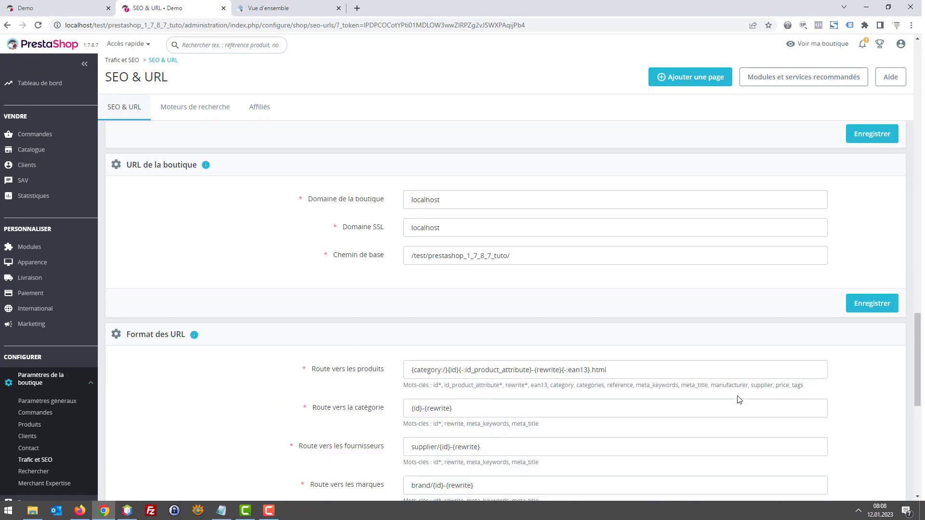
pyautogui.scroll(-6, 738, 388)
pyautogui.scroll(8, 726, 320)
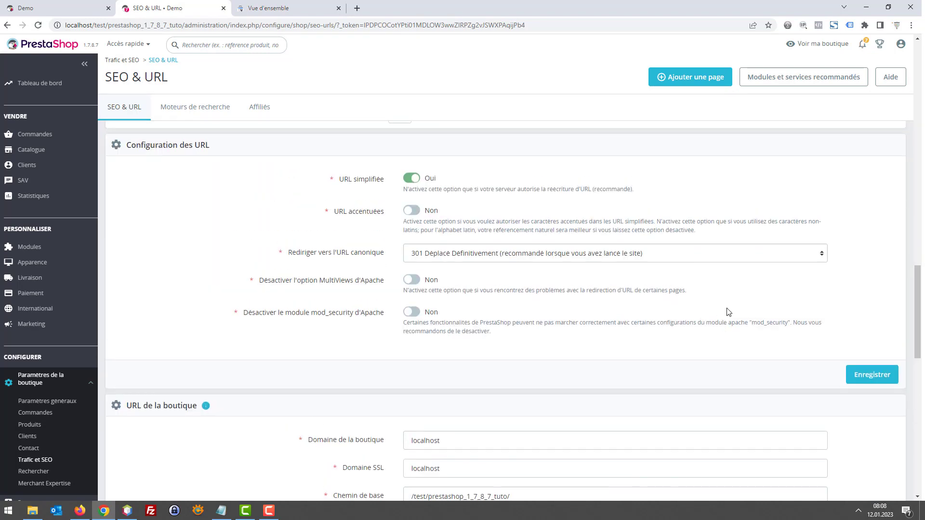
pyautogui.scroll(8, 726, 313)
pyautogui.scroll(10, 674, 307)
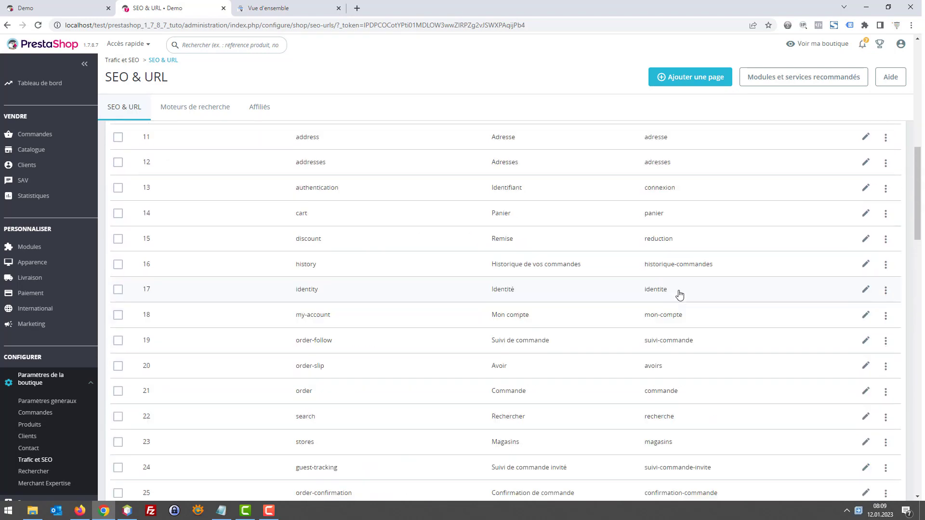
pyautogui.scroll(-6, 41, 347)
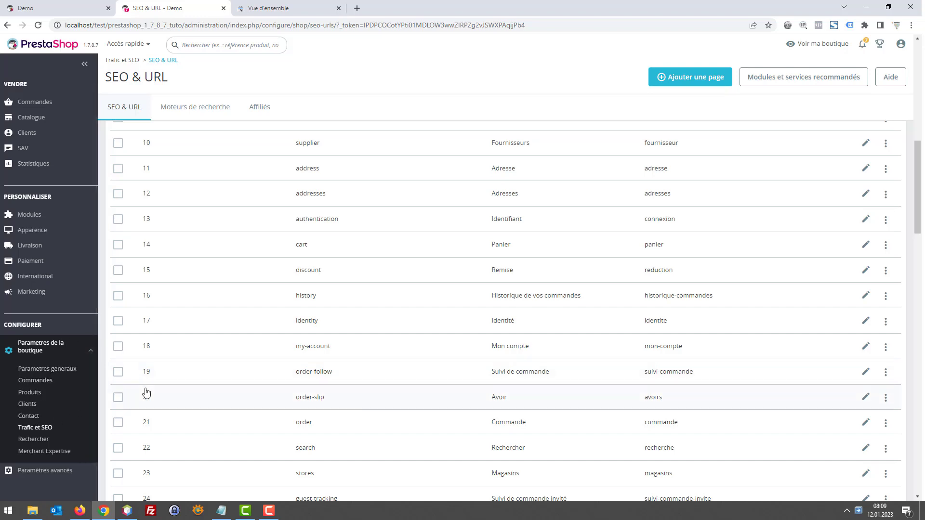
pyautogui.scroll(-2, 116, 400)
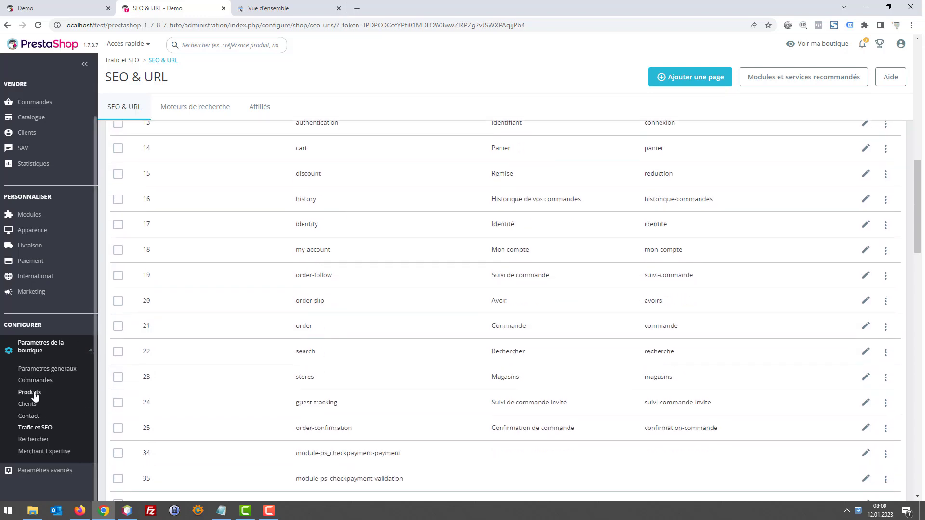
# Open the Produits page of the shop parameters and examine its general, product page and stock settings
pyautogui.click(34, 397)
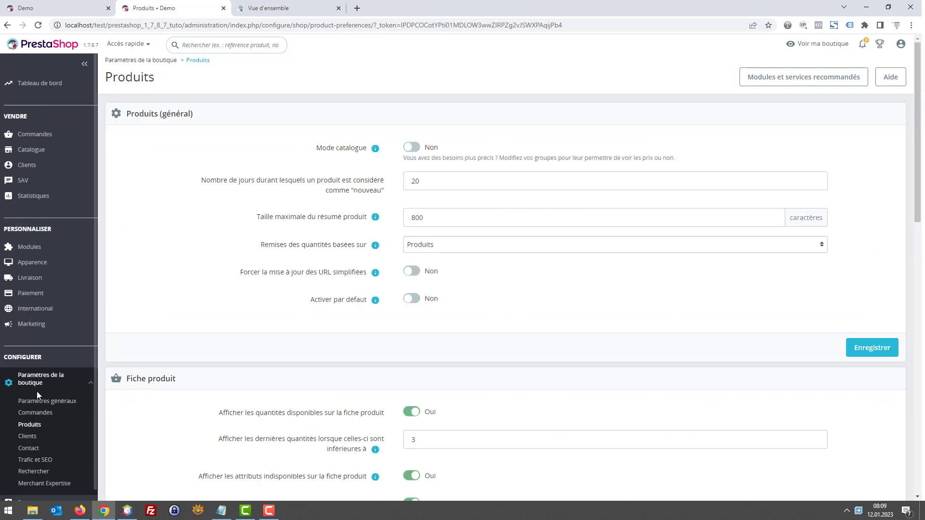
pyautogui.scroll(-5, 516, 297)
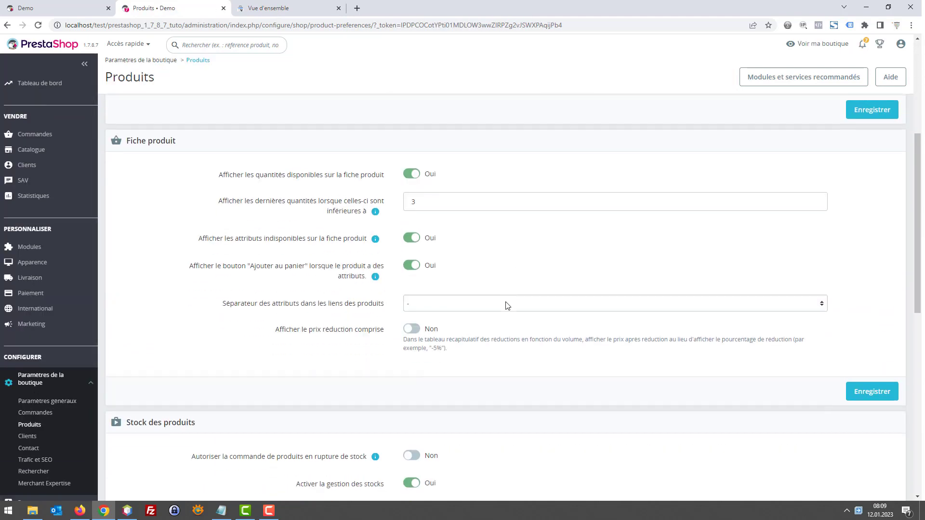
pyautogui.scroll(-5, 506, 308)
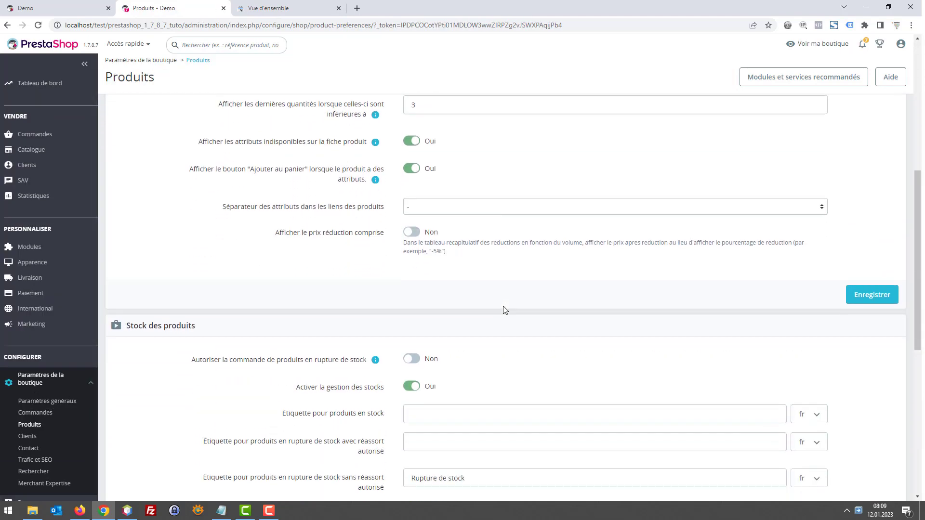
pyautogui.scroll(6, 506, 310)
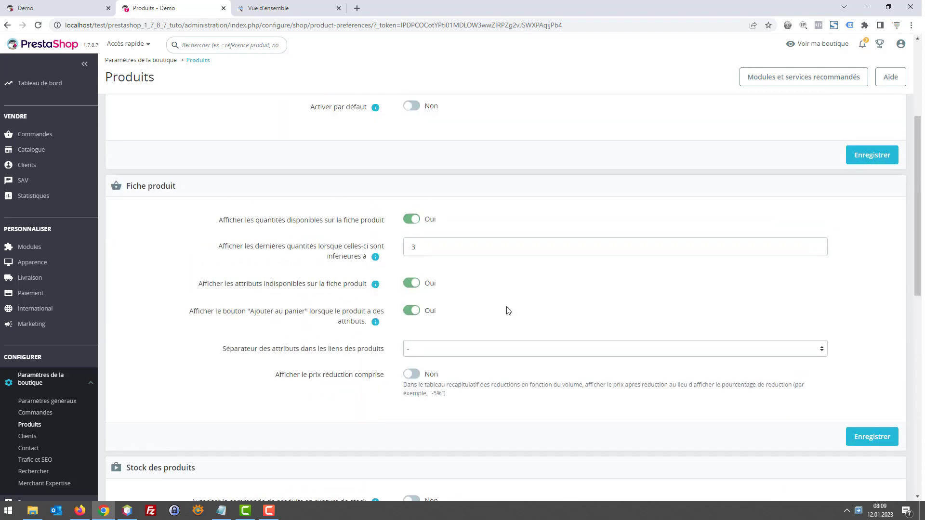
pyautogui.scroll(4, 507, 311)
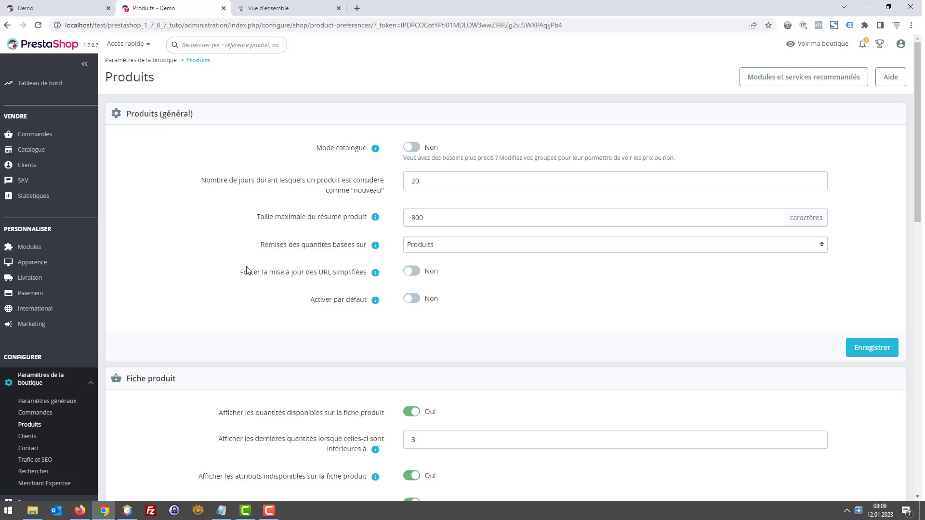
# Highlight the Forcer la mise à jour des URL simplifiées option and switch it on and back off without saving
pyautogui.moveTo(238, 271); pyautogui.dragTo(369, 283)
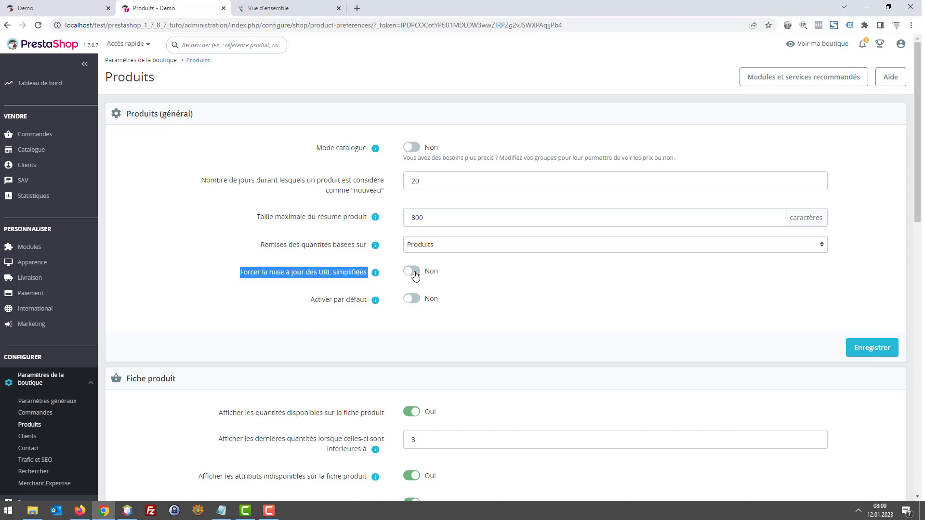
pyautogui.moveTo(376, 277)
pyautogui.click(418, 276)
pyautogui.click(415, 273)
# Switch to Google Search Console and open the Statistiques sur l'exploration report from the webbax.ch property's settings
pyautogui.click(59, 7)
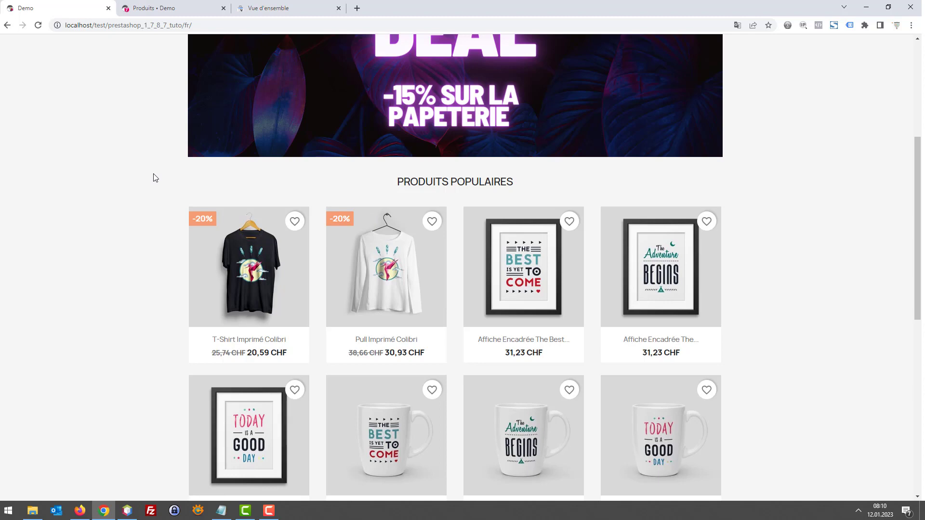
pyautogui.click(256, 6)
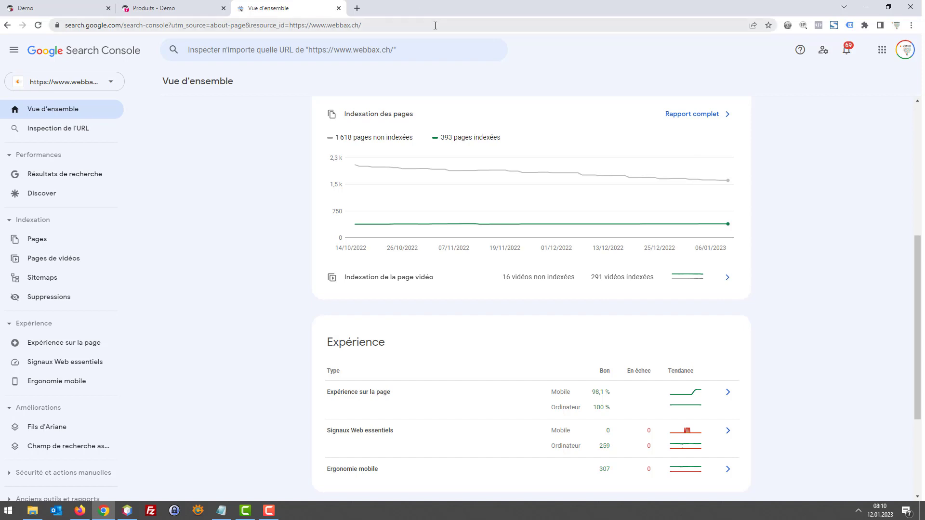
pyautogui.scroll(-3, 135, 144)
pyautogui.scroll(-3, 100, 217)
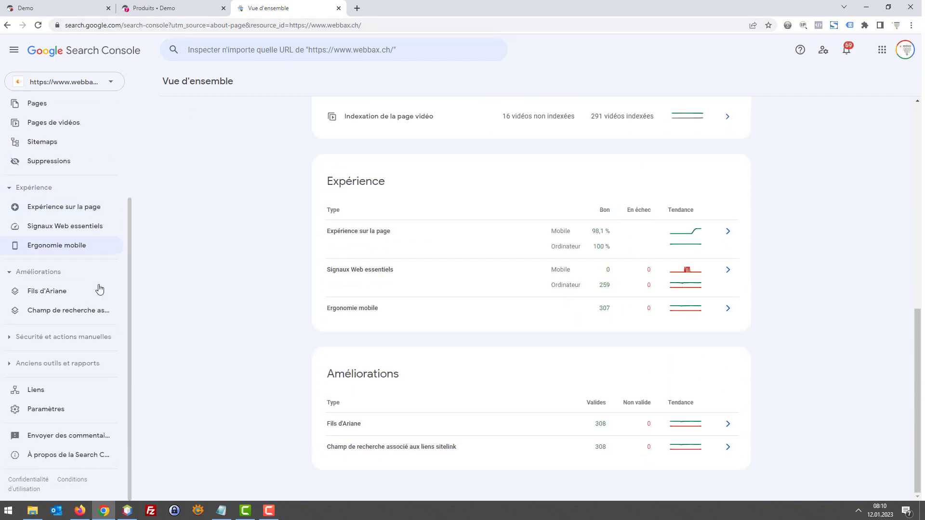
pyautogui.click(57, 410)
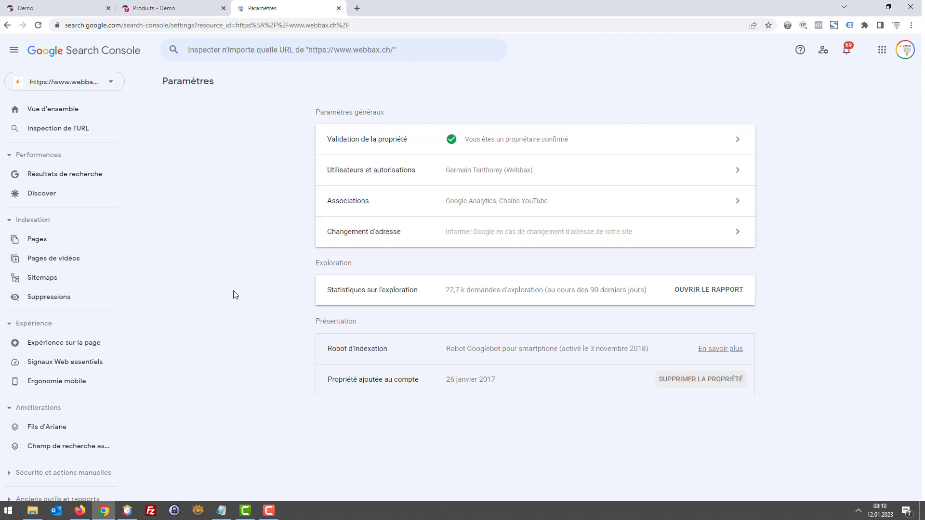
pyautogui.click(701, 291)
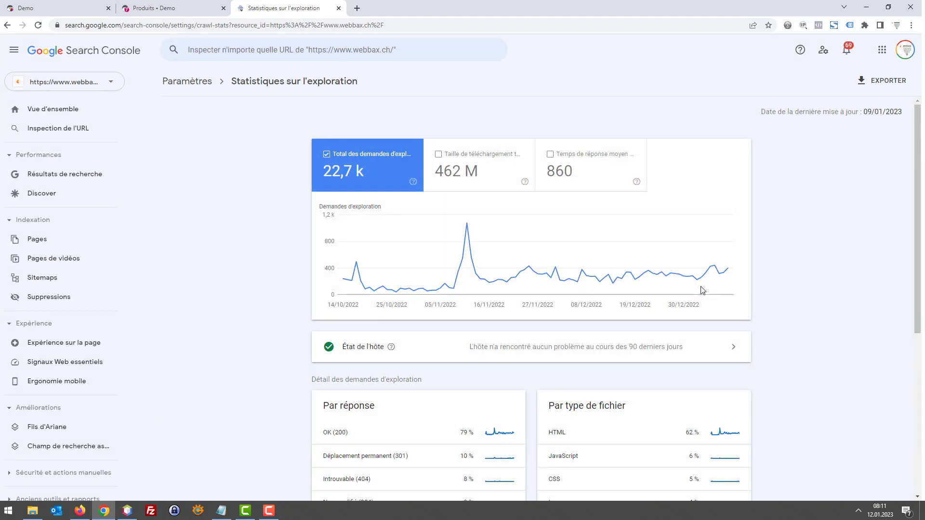
# Open the Déplacement permanent (301) crawl requests from the Par réponse breakdown
pyautogui.scroll(-2, 793, 314)
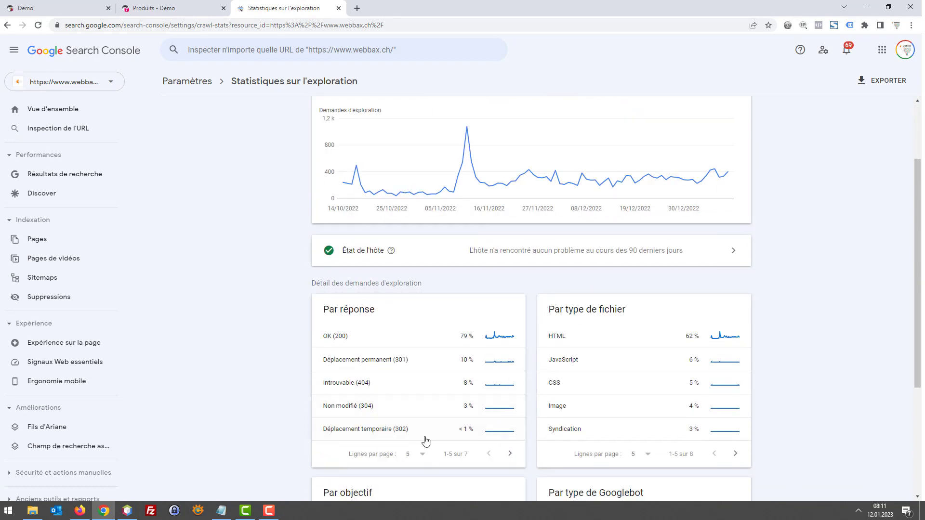
pyautogui.scroll(-2, 553, 378)
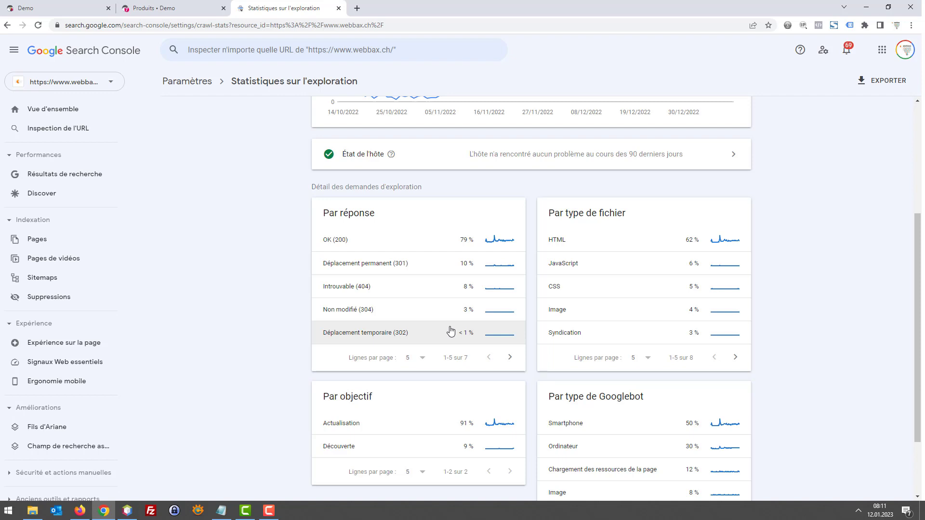
pyautogui.click(469, 268)
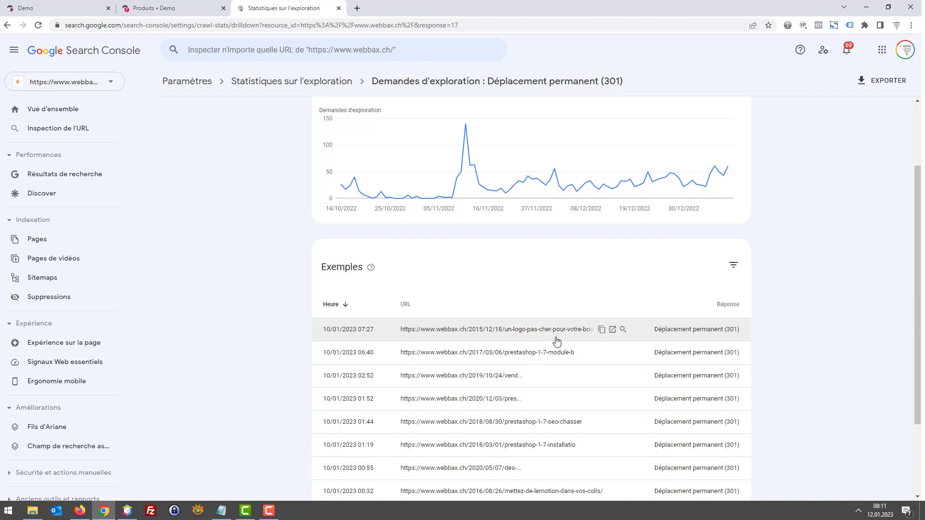
pyautogui.click(602, 332)
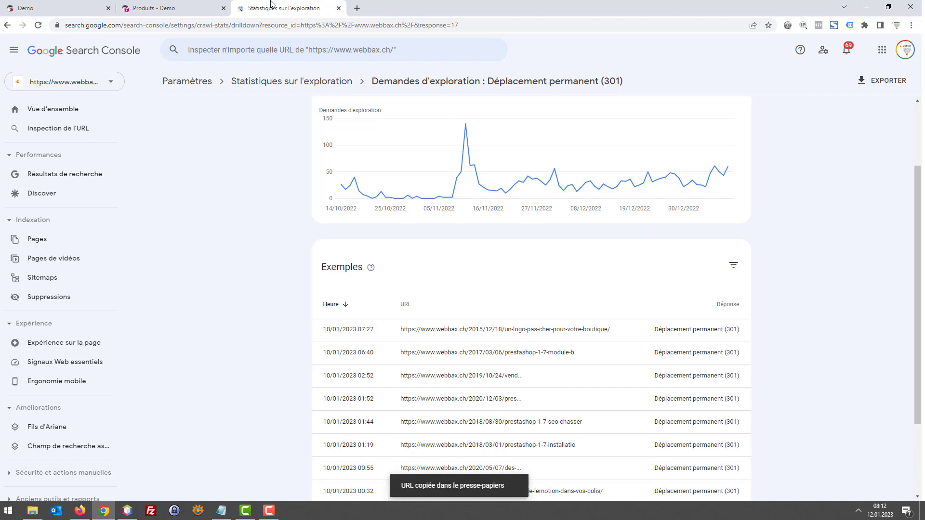
pyautogui.click(358, 8)
pyautogui.write('https://www.webbax.ch/2015/12/18/un-logo-pas-cher-pour-votre-boutique/')
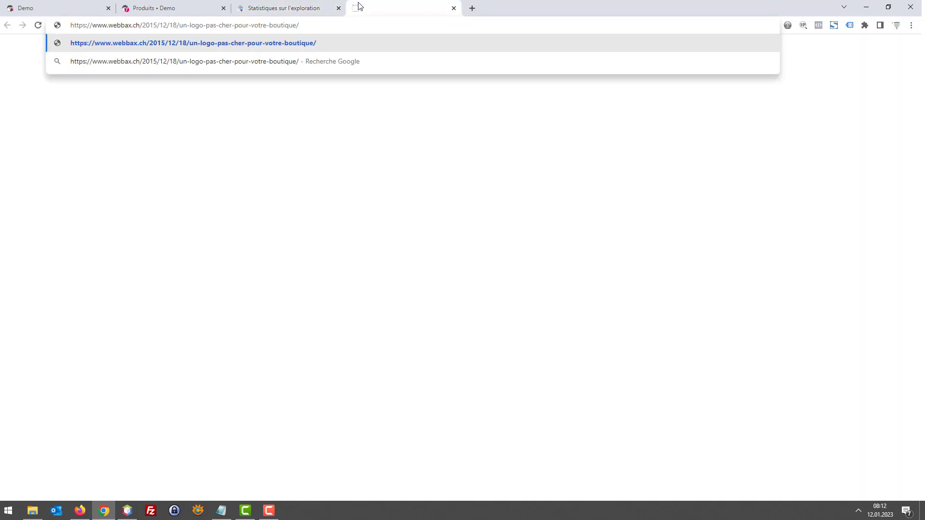
pyautogui.press('Return')
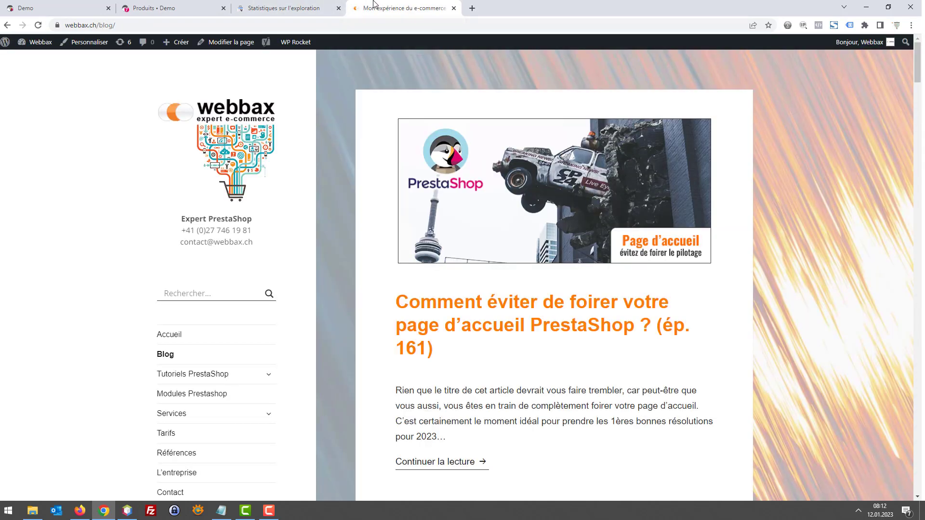
pyautogui.middleClick(373, 4)
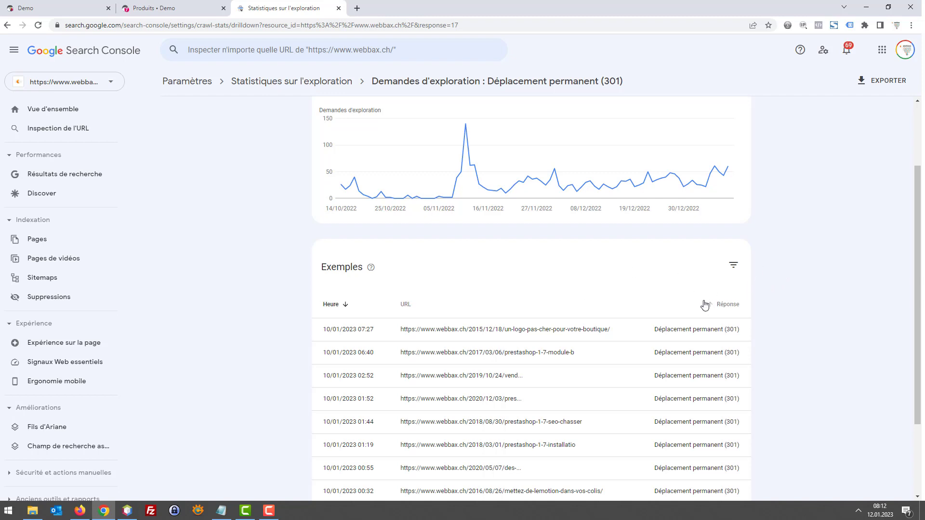
# Review the remaining 301 examples, return to the crawl statistics and highlight the 200, 301 and 404 response rows
pyautogui.scroll(-2, 704, 304)
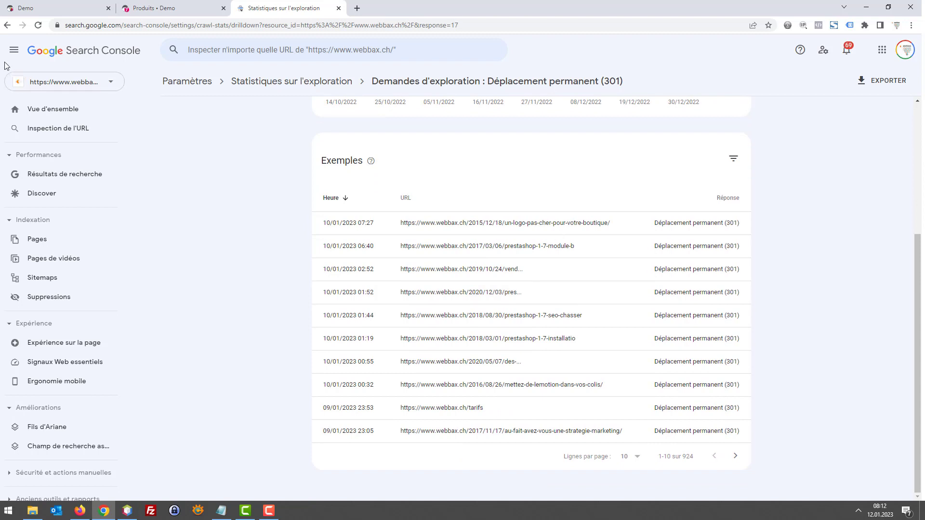
pyautogui.click(5, 26)
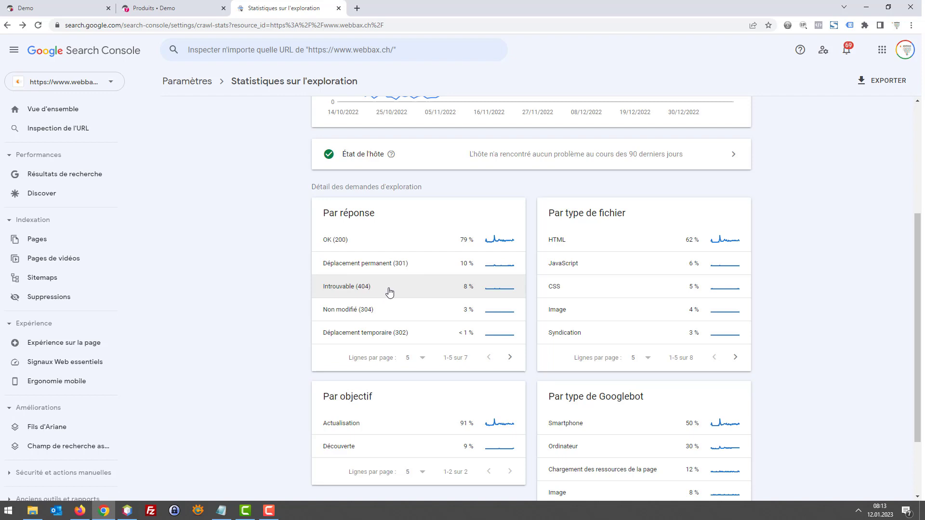
pyautogui.moveTo(440, 296); pyautogui.dragTo(254, 281)
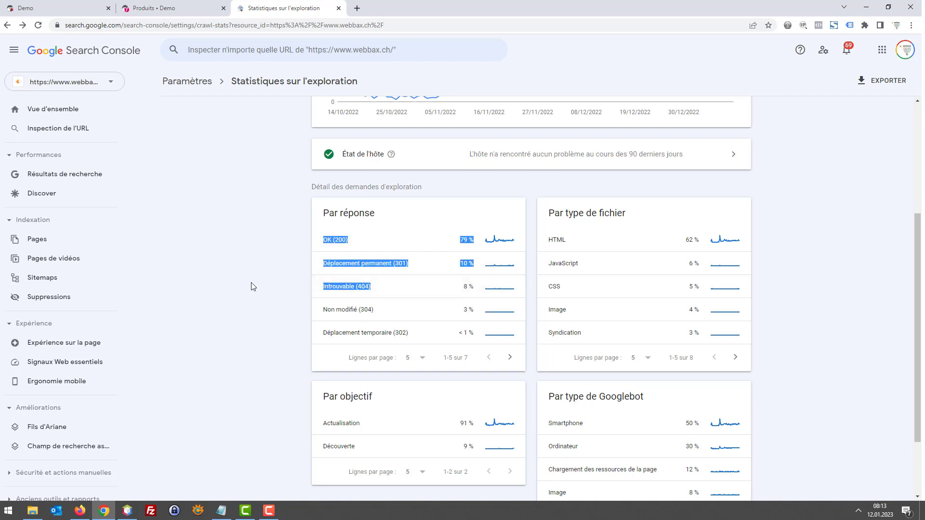
pyautogui.click(225, 353)
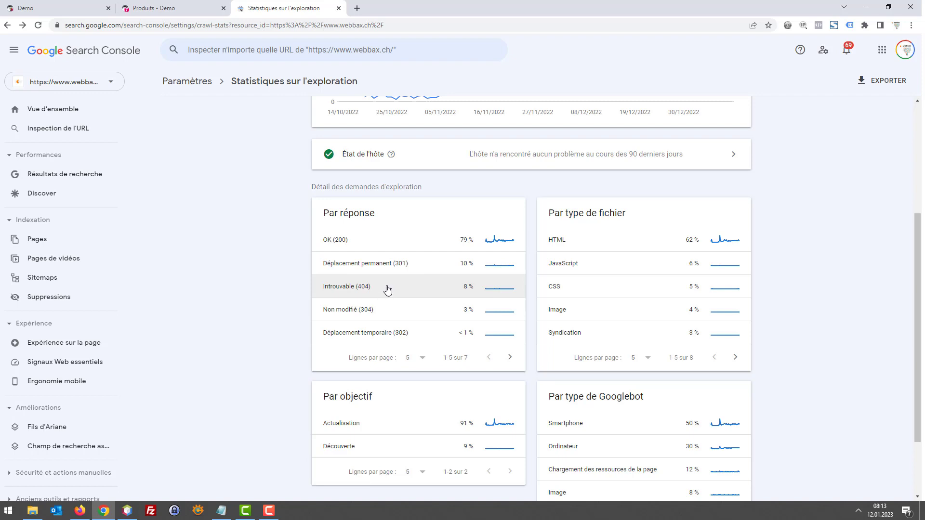
# Open the Introuvable (404) crawl requests and page through the example URLs up to rows 41-50
pyautogui.click(390, 289)
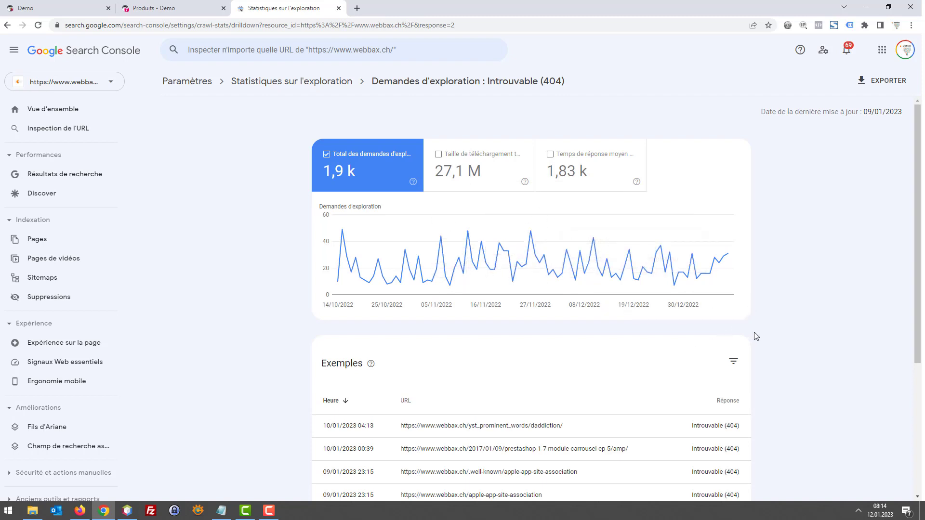
pyautogui.scroll(-1, 757, 336)
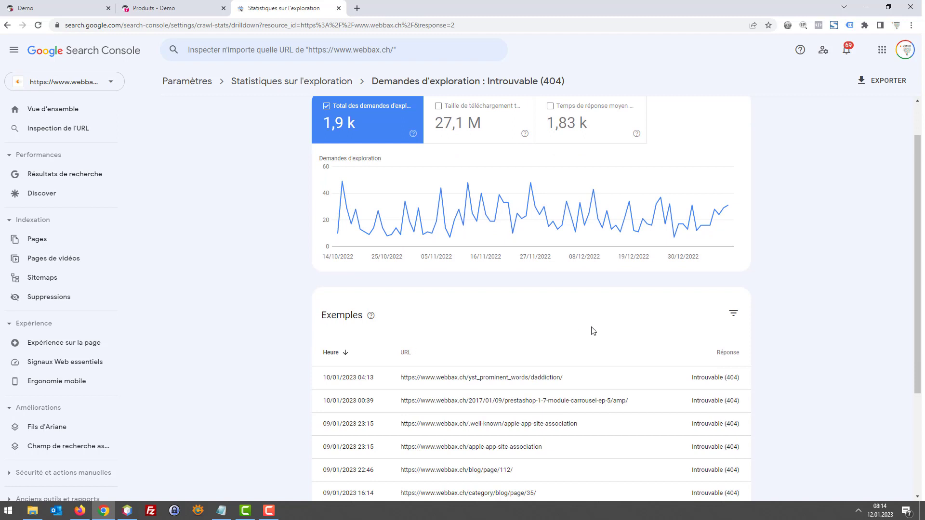
pyautogui.scroll(-2, 592, 331)
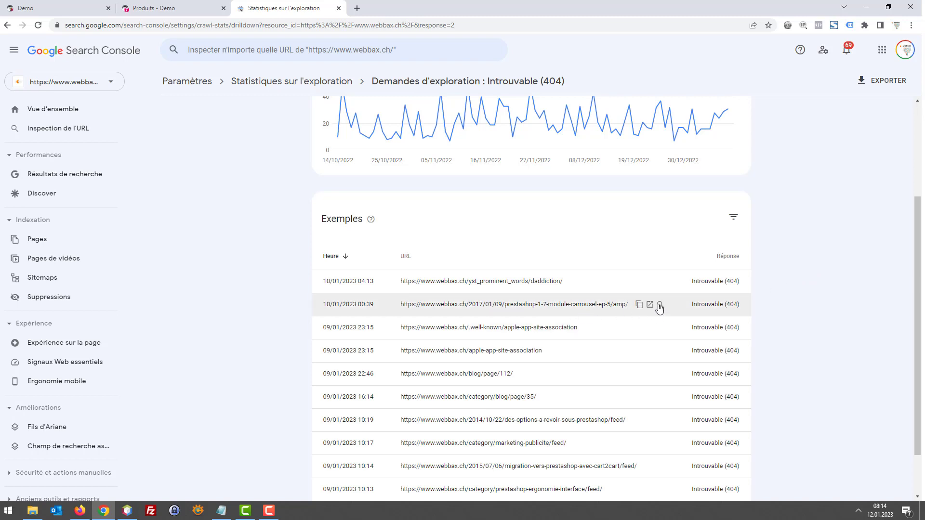
pyautogui.scroll(-2, 655, 294)
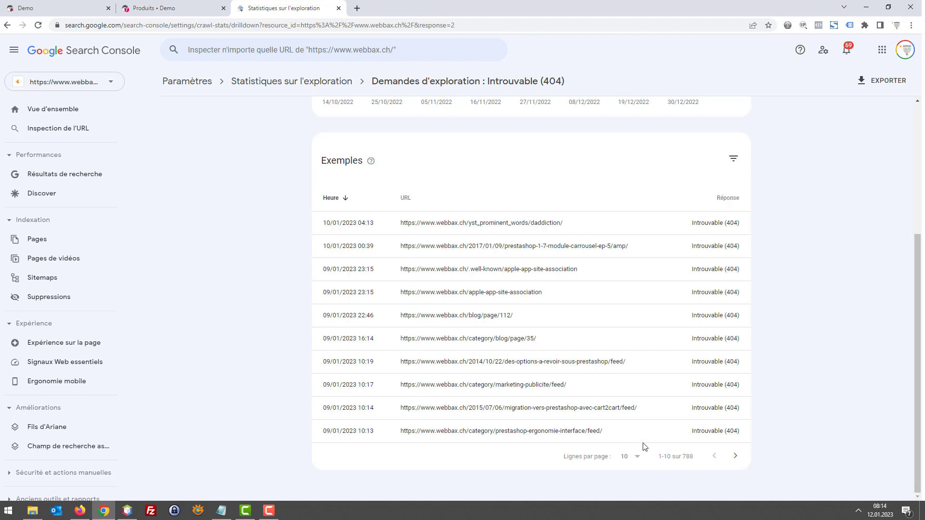
pyautogui.click(736, 457)
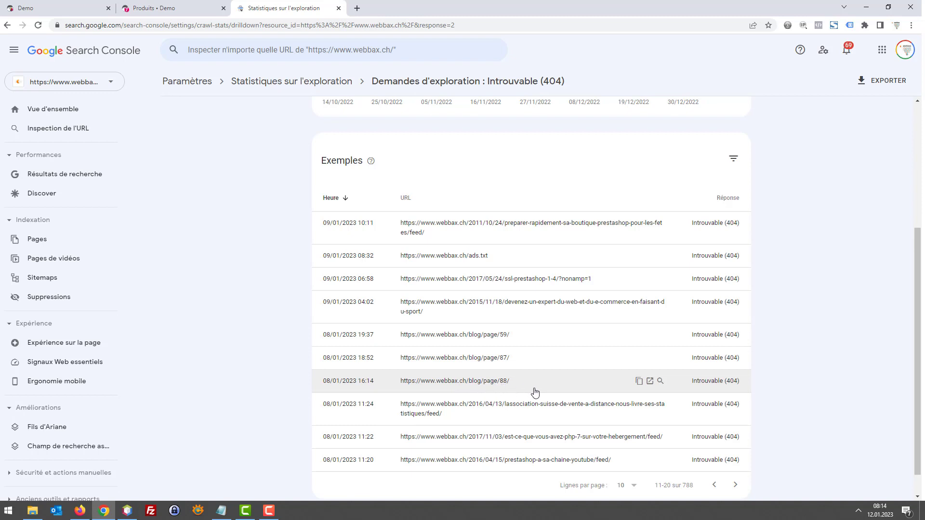
pyautogui.click(735, 486)
pyautogui.click(736, 487)
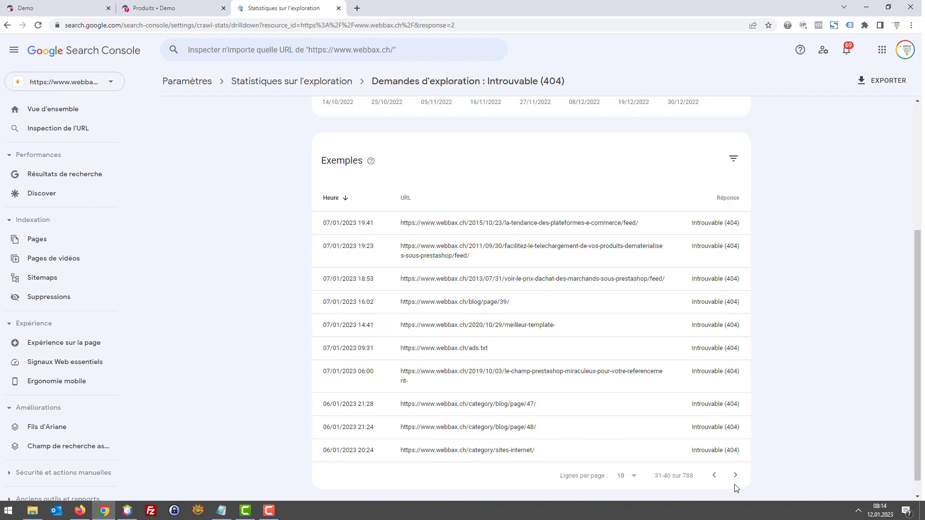
pyautogui.click(734, 476)
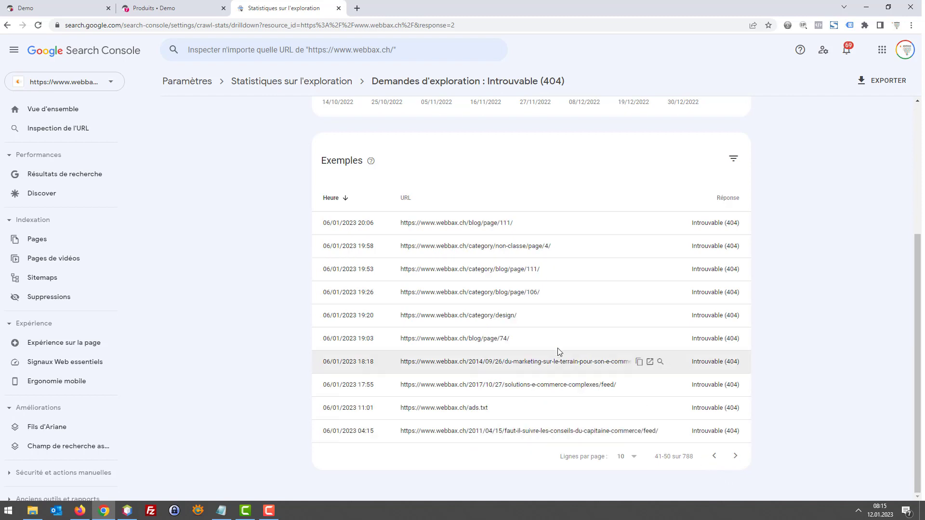
pyautogui.moveTo(522, 339); pyautogui.dragTo(401, 346)
pyautogui.hotkey('ctrl', 'c')
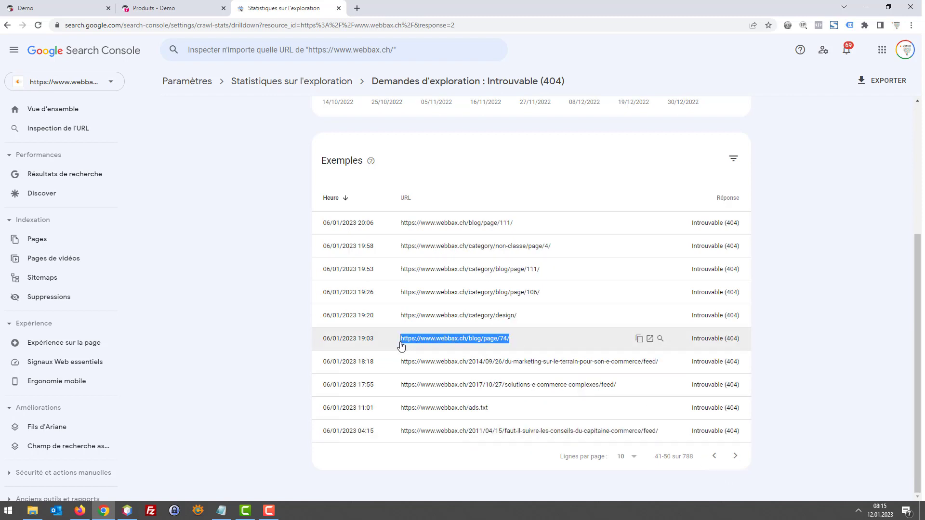
pyautogui.click(80, 510)
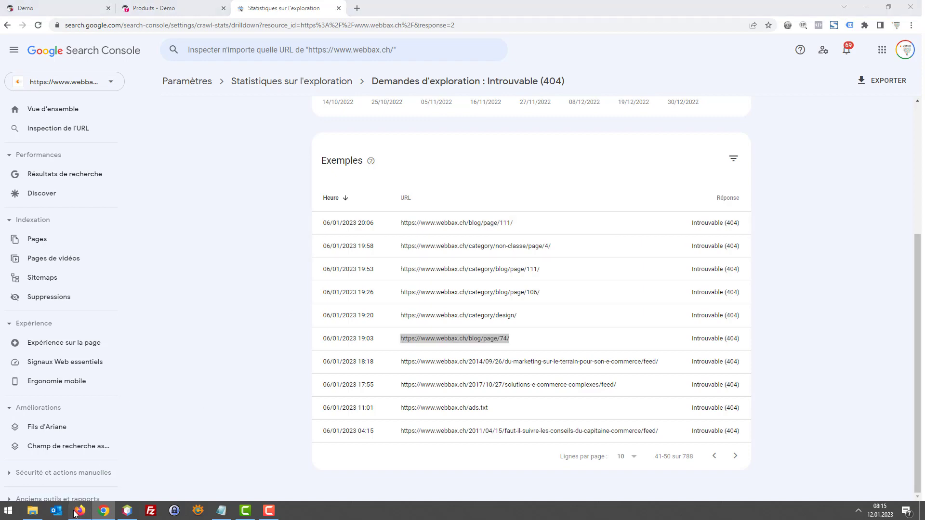
pyautogui.scroll(15, 343, 200)
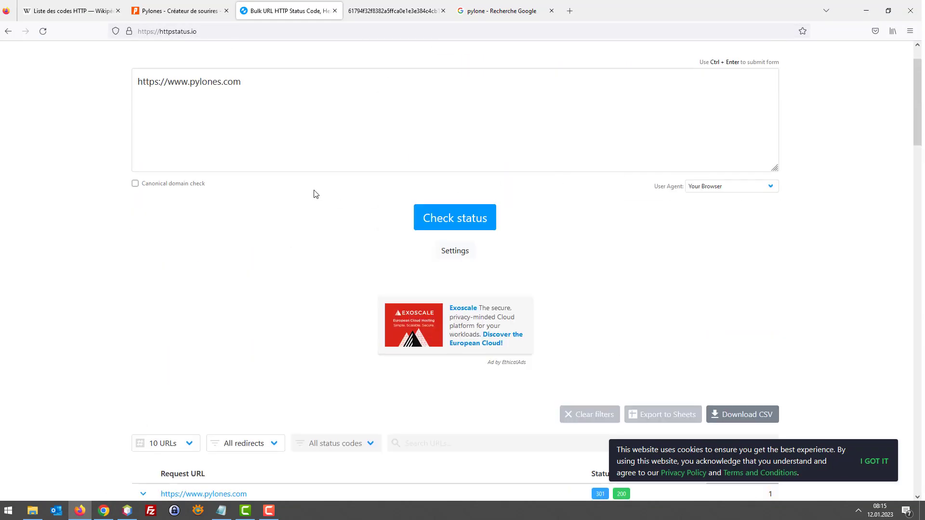
pyautogui.click(319, 130)
pyautogui.hotkey('ctrl', 'a')
pyautogui.hotkey('ctrl', 'v')
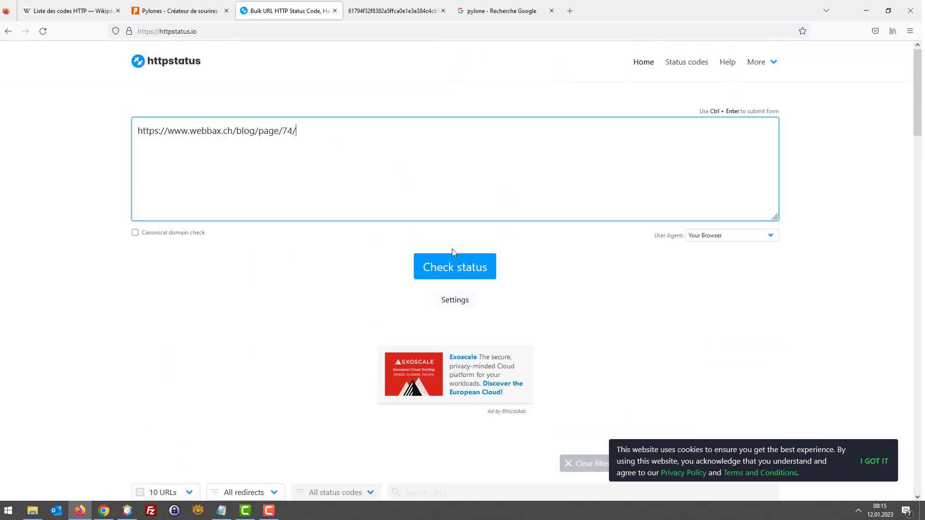
pyautogui.click(462, 265)
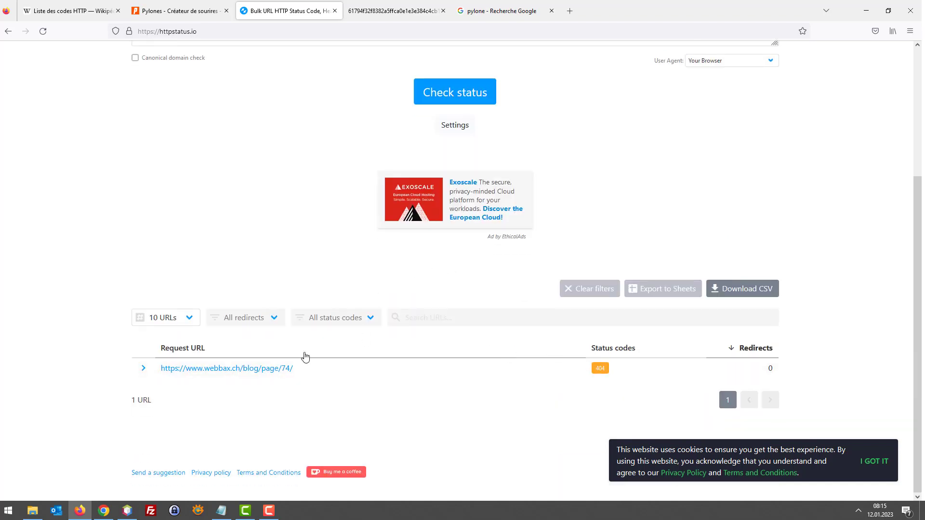
# Expand the result for the blog/page/74 URL, examine its summary and response headers, and highlight the status code
pyautogui.click(143, 368)
pyautogui.scroll(-4, 255, 370)
pyautogui.scroll(-4, 216, 353)
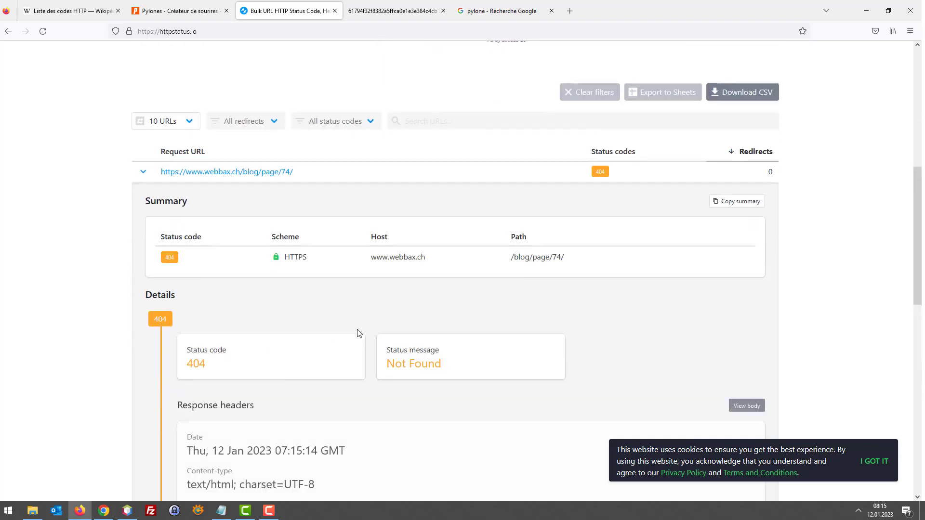
pyautogui.scroll(-5, 482, 318)
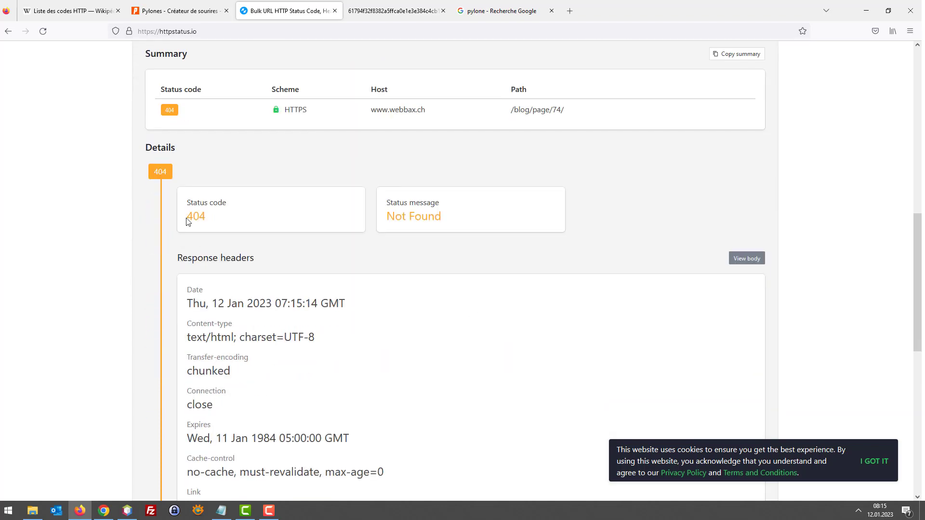
pyautogui.moveTo(187, 217); pyautogui.dragTo(270, 221)
# Return to Search Console in Chrome and page through the 404 examples up to rows 71-80
pyautogui.click(104, 508)
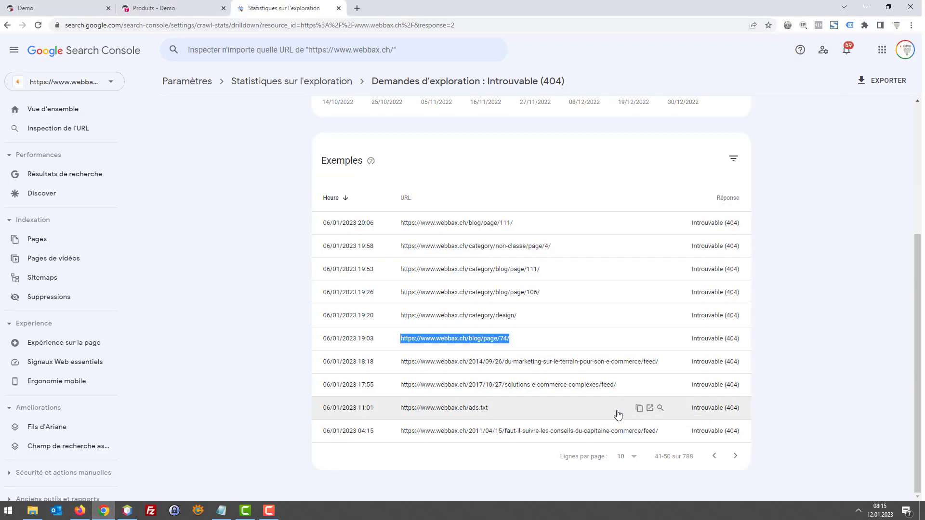
pyautogui.click(737, 456)
pyautogui.click(737, 456)
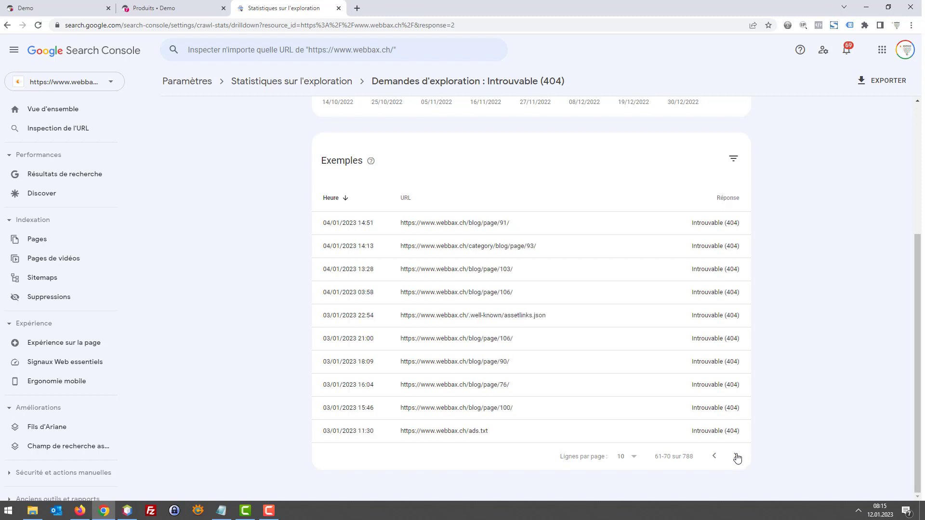
pyautogui.click(737, 457)
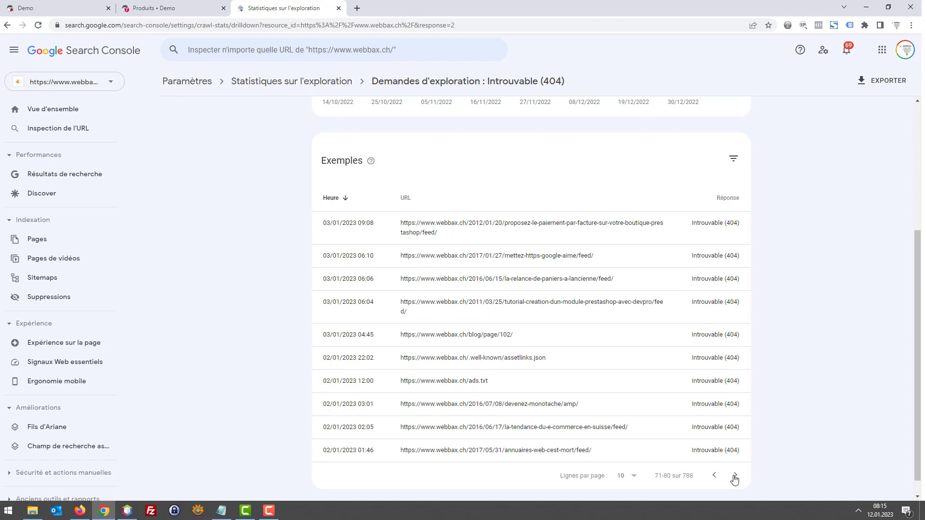
pyautogui.moveTo(599, 456); pyautogui.dragTo(408, 451)
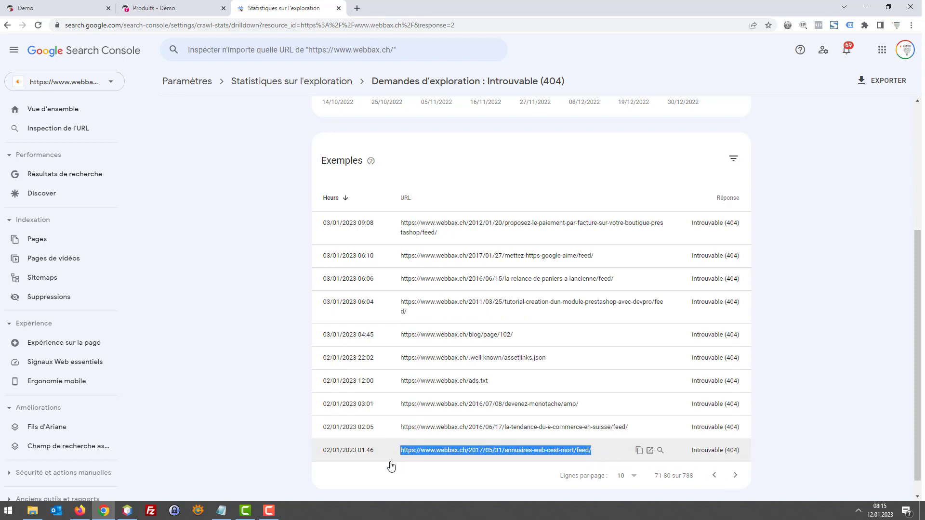
pyautogui.click(80, 511)
pyautogui.hotkey('ctrl', 't')
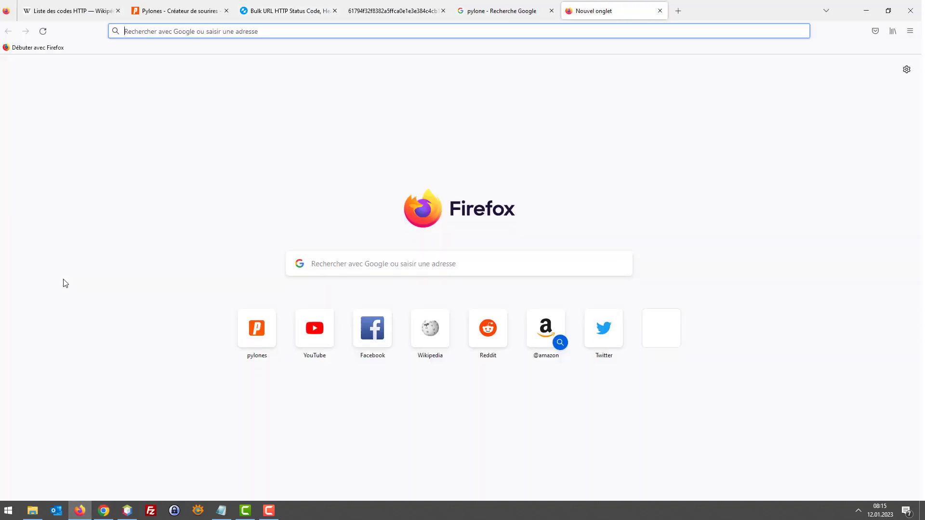
pyautogui.write('https://www.webbax.ch/2017/05/31/annuaires-web-cest-mort/feed/')
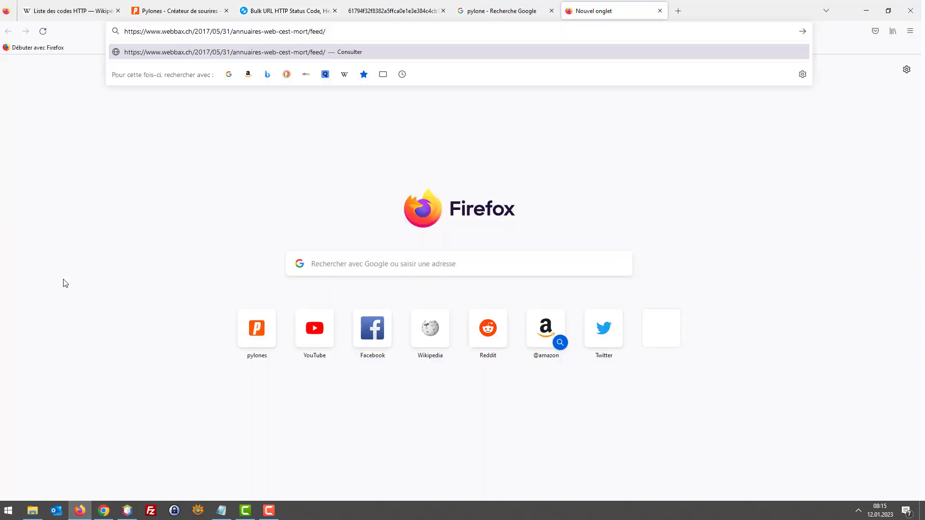
pyautogui.press('Return')
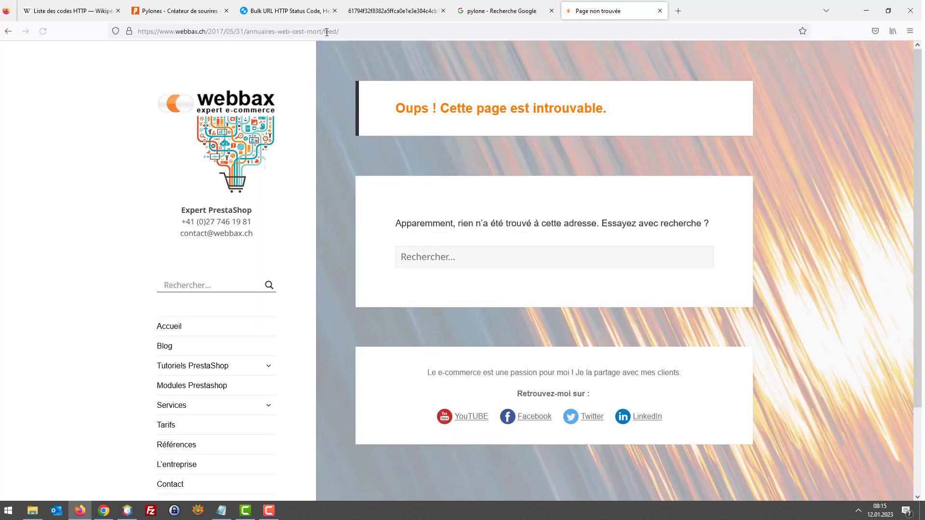
# Remove feed/ from the end of the annuaires-web-cest-mort address and load the shortened URL
pyautogui.moveTo(326, 32); pyautogui.dragTo(338, 32)
pyautogui.press('BackSpace')
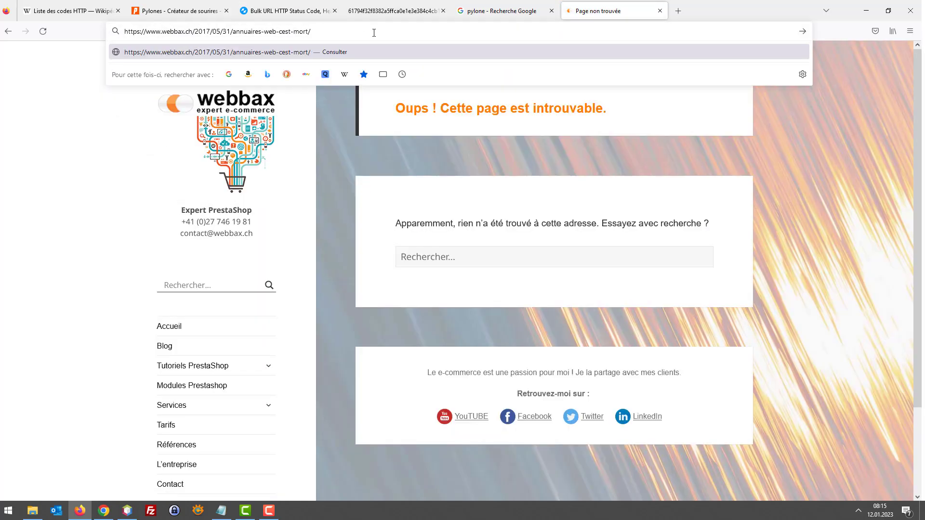
pyautogui.press('Return')
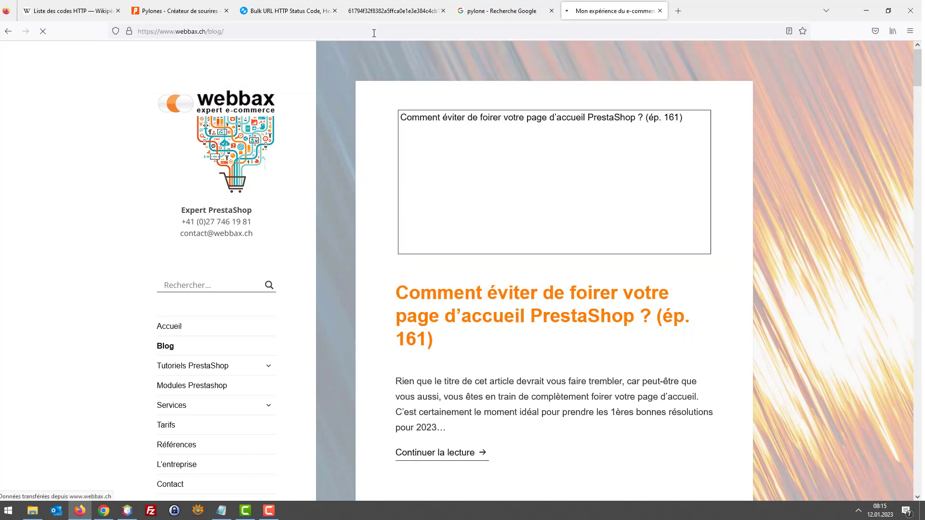
# Load the annuaires-web-cest-mort address again without feed/, and put the full feed URL back in the address bar
pyautogui.click(374, 32)
pyautogui.write('https://www.webbax.ch/2017/05/31/annuaires-web-cest-mort/feed/')
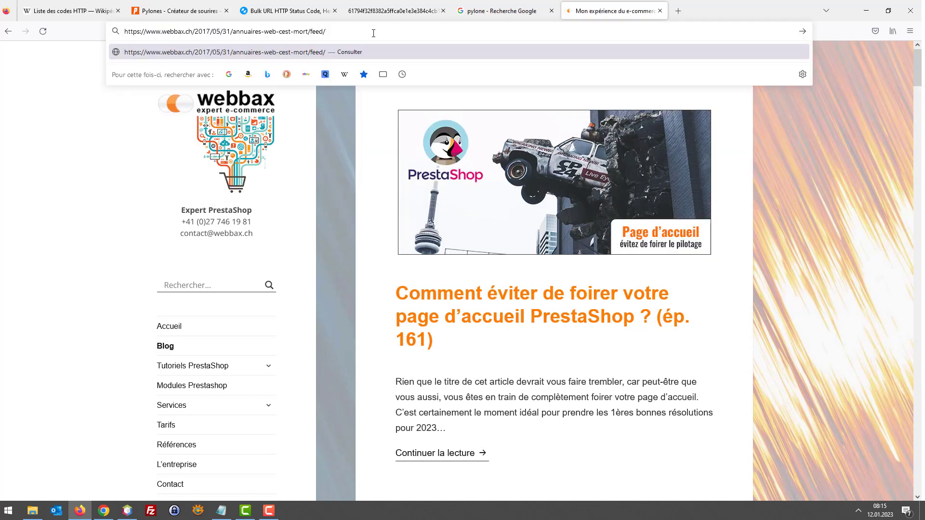
pyautogui.moveTo(310, 32); pyautogui.dragTo(352, 33)
pyautogui.press('BackSpace')
pyautogui.press('Return')
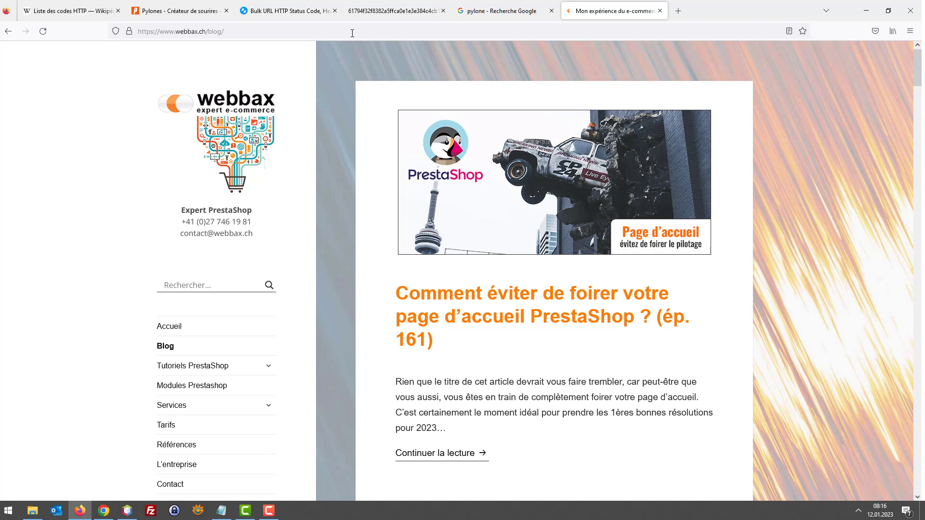
pyautogui.click(352, 32)
pyautogui.write('https://www.webbax.ch/2017/05/31/annuaires-web-cest-mort/feed/')
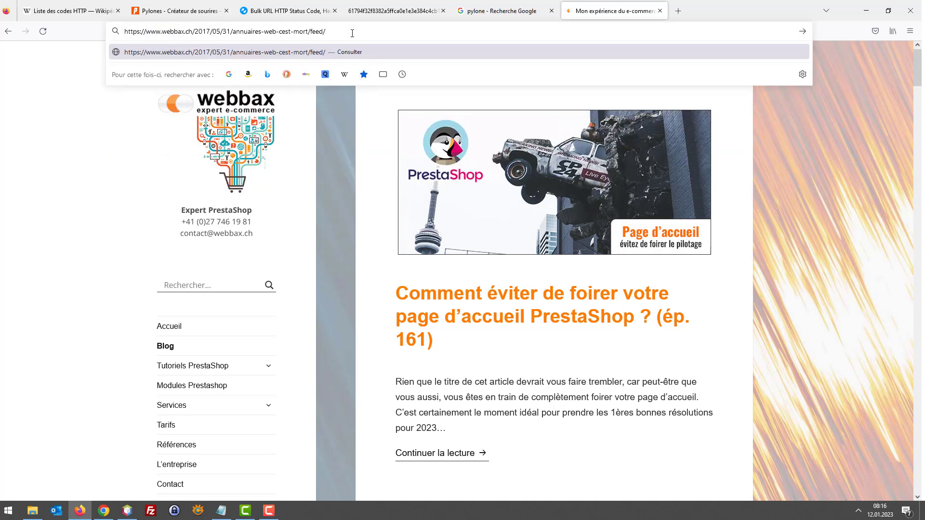
# Return to Search Console in Chrome and page through the 404 examples from rows 71-80 to rows 151-160
pyautogui.click(865, 11)
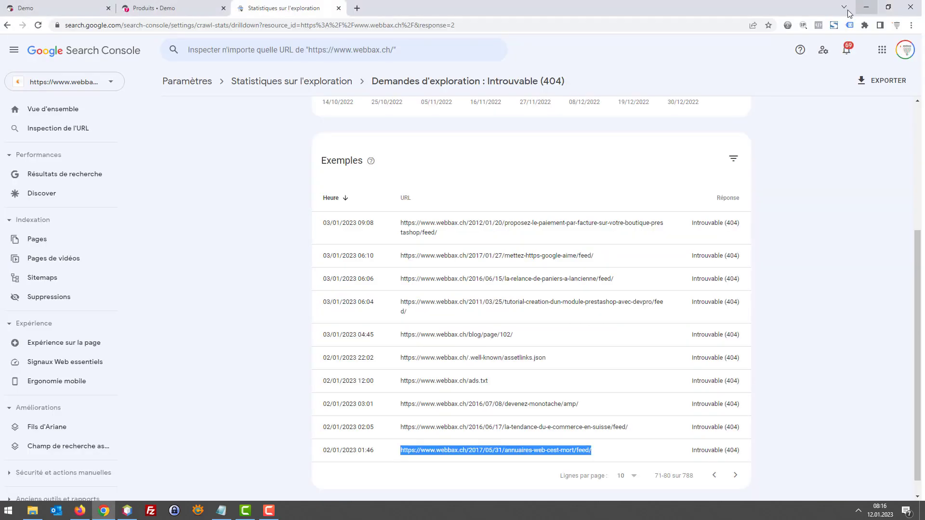
pyautogui.scroll(-1, 803, 282)
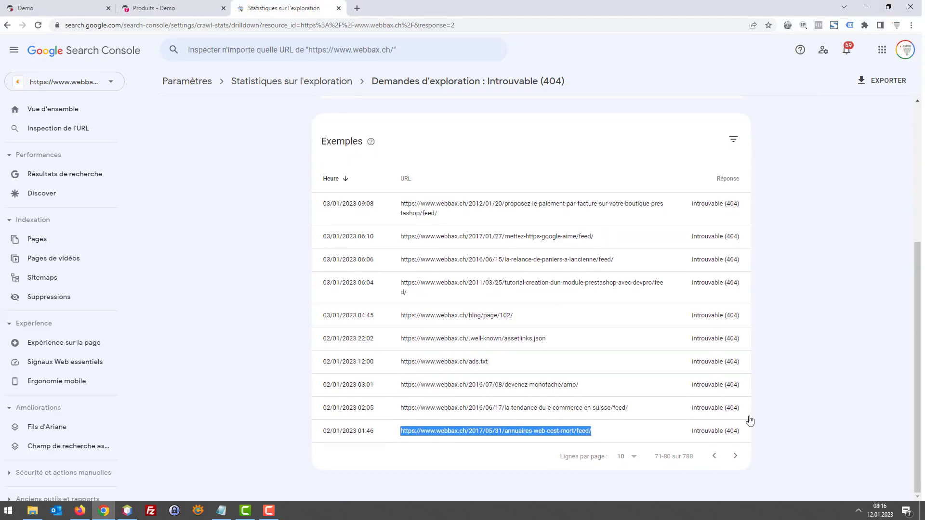
pyautogui.click(734, 458)
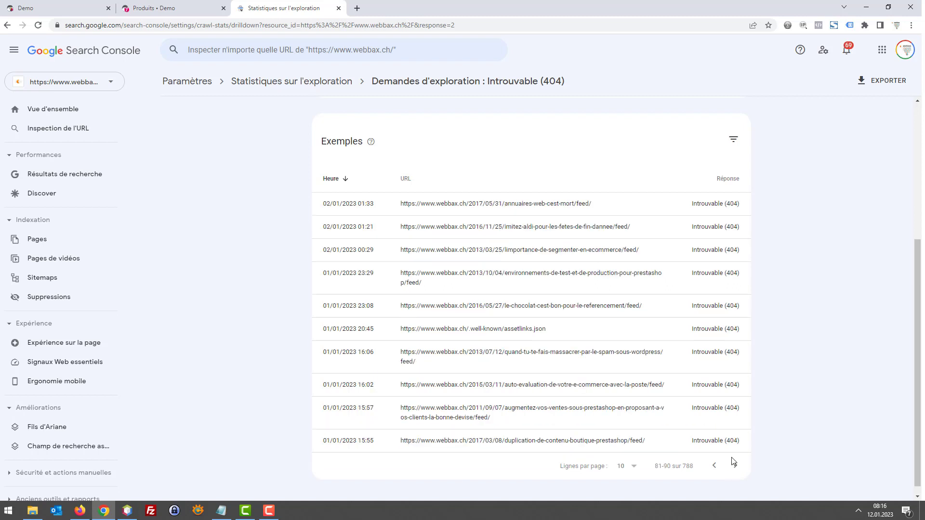
pyautogui.click(732, 460)
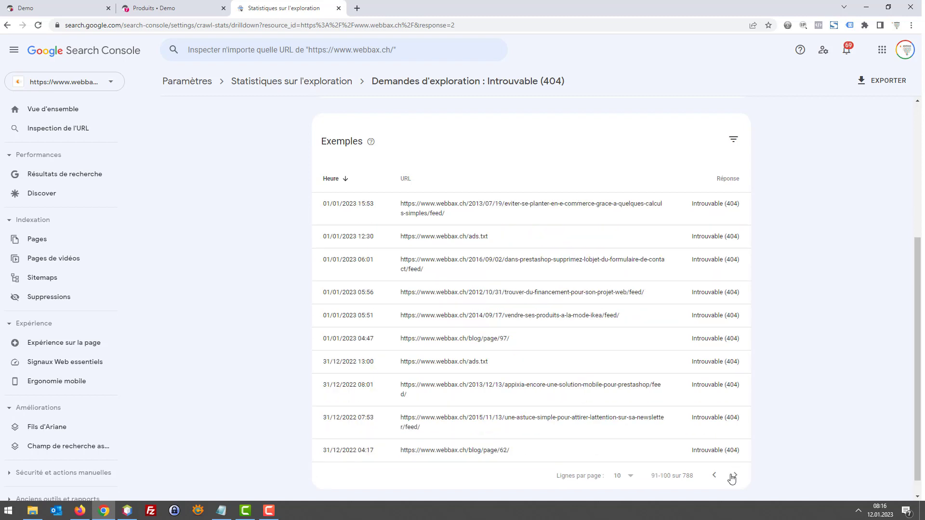
pyautogui.click(733, 476)
pyautogui.click(731, 463)
pyautogui.click(731, 462)
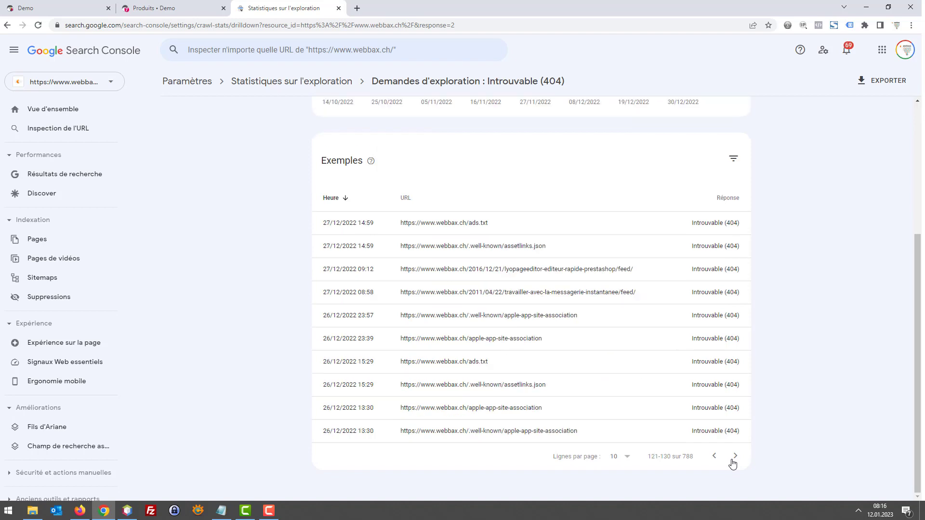
pyautogui.click(731, 463)
pyautogui.doubleClick(733, 463)
pyautogui.click(735, 475)
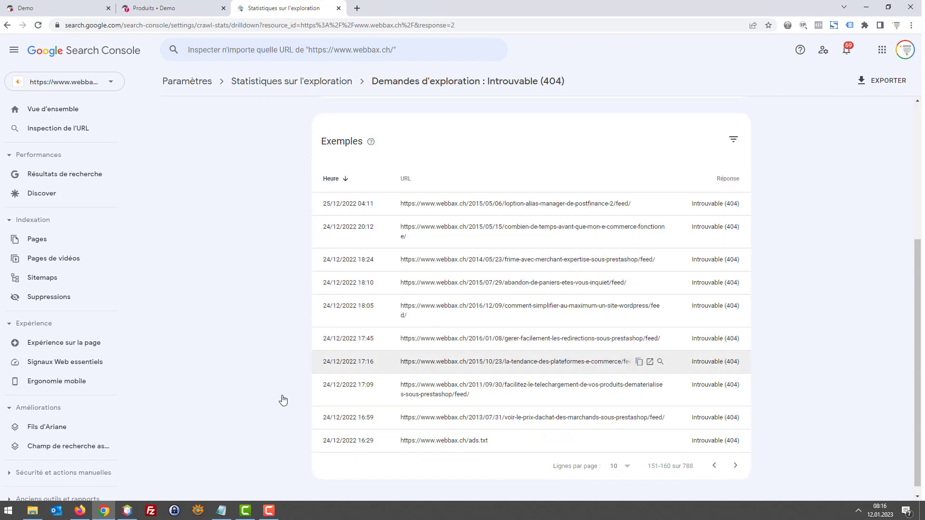
# Search Google for "prestashop rediction 301" in a new Firefox tab and look over the results
pyautogui.click(80, 511)
pyautogui.click(77, 237)
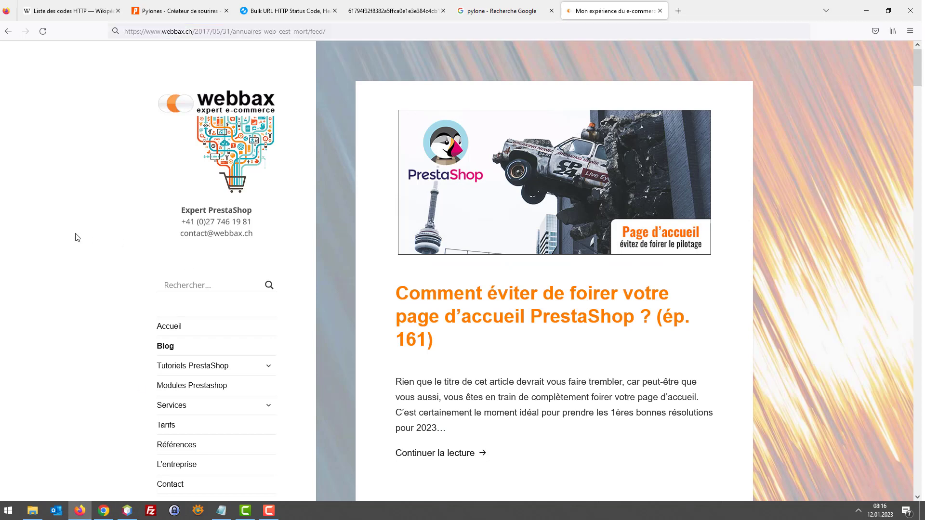
pyautogui.hotkey('ctrl', 't')
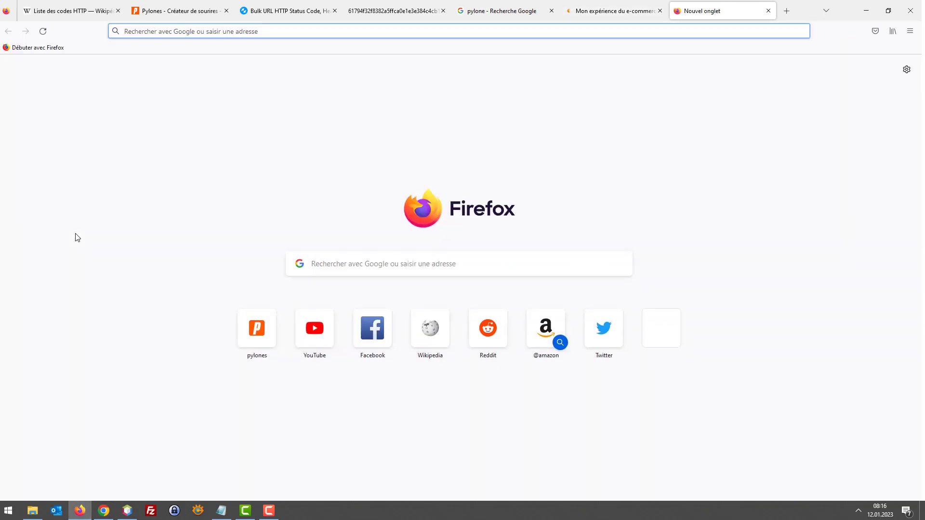
pyautogui.write('prestashop red')
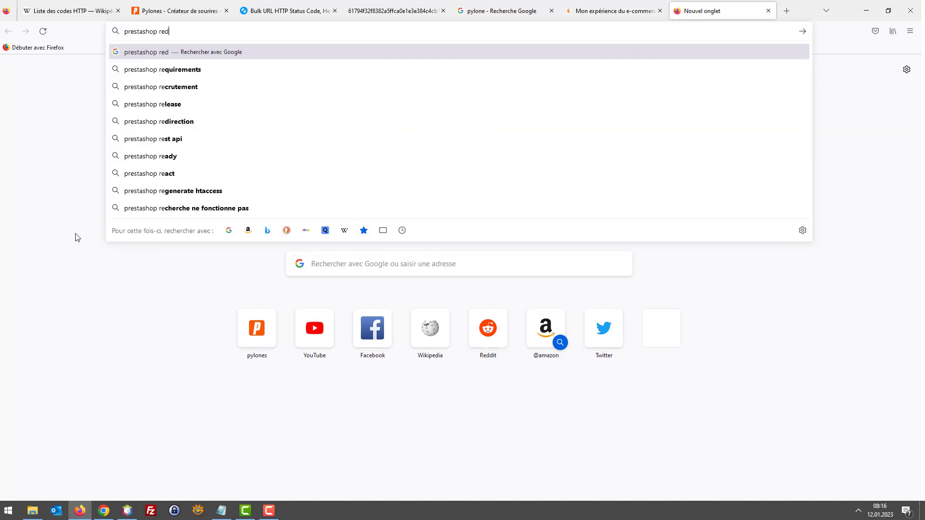
pyautogui.write('iction 301')
pyautogui.press('Return')
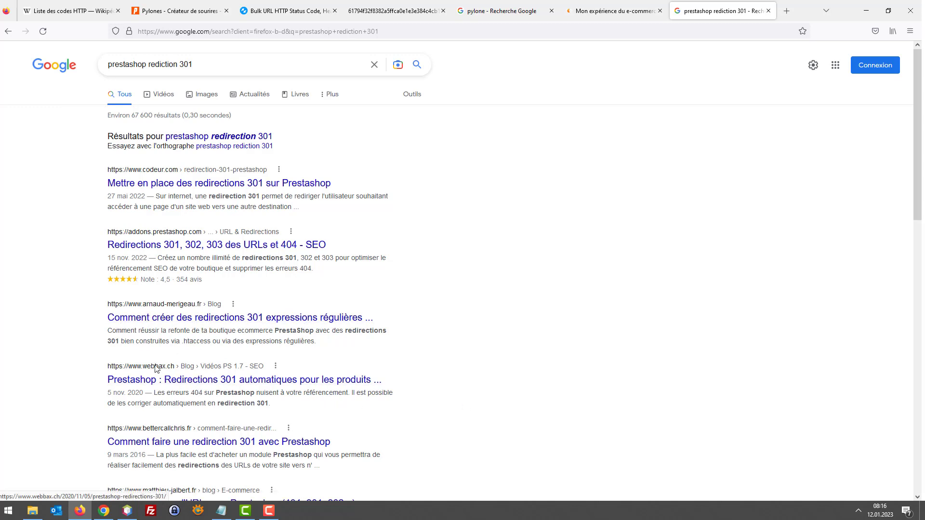
pyautogui.scroll(-1, 185, 400)
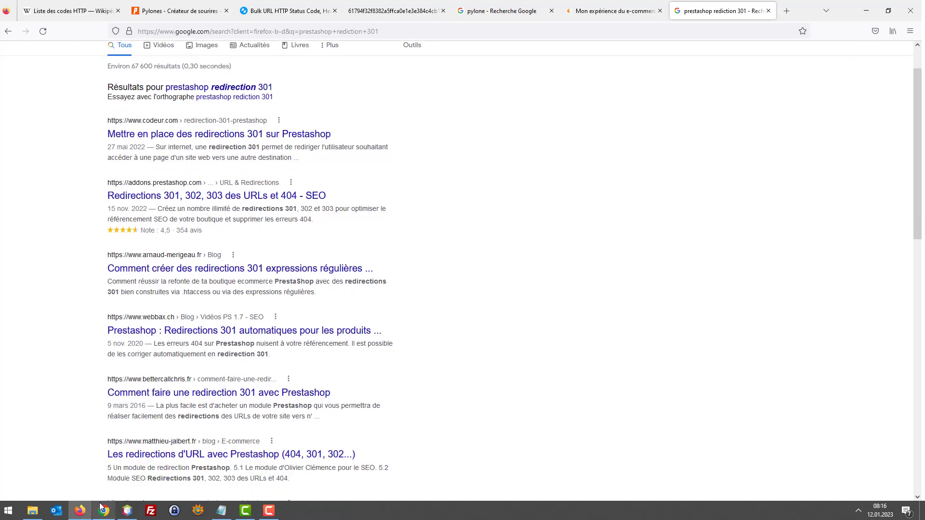
# Go back to the crawl statistics in Chrome, open the Non modifié (304) response report and review its chart and example URLs
pyautogui.click(103, 510)
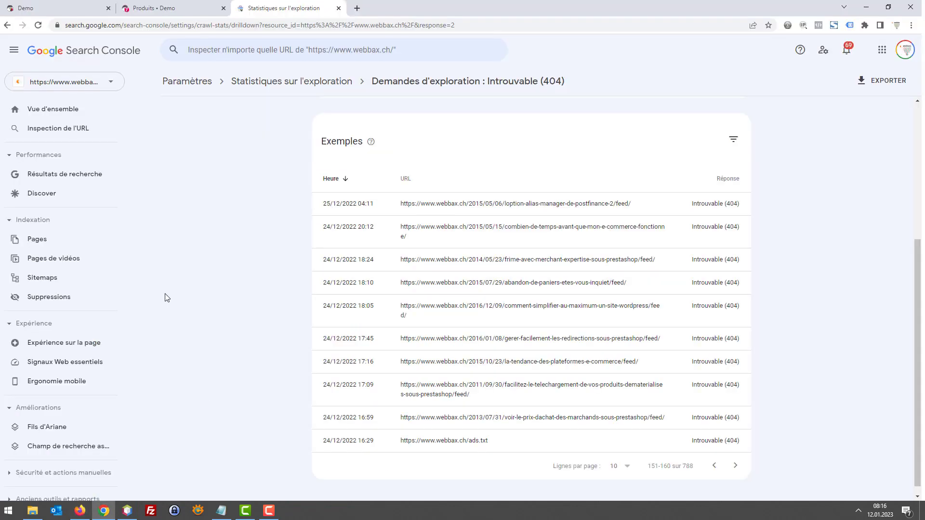
pyautogui.scroll(-3, 35, 238)
pyautogui.click(6, 25)
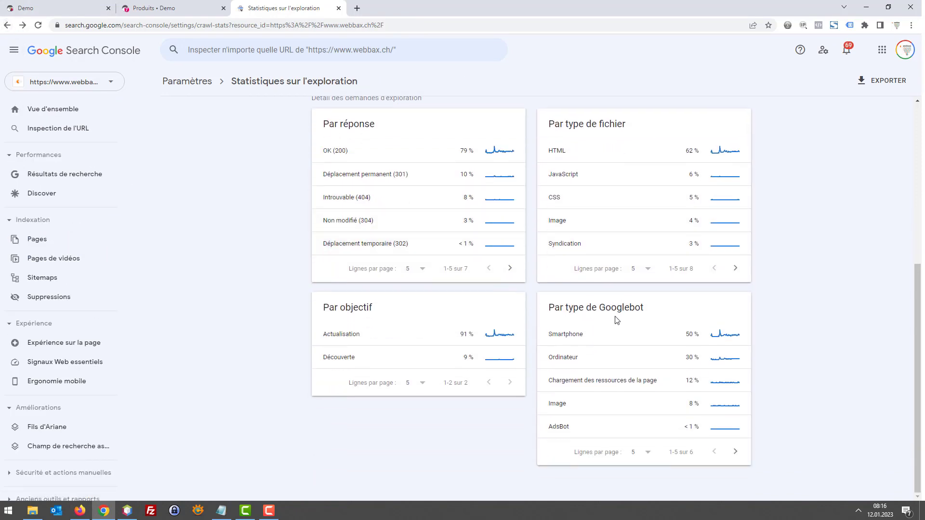
pyautogui.click(405, 228)
pyautogui.scroll(-3, 515, 253)
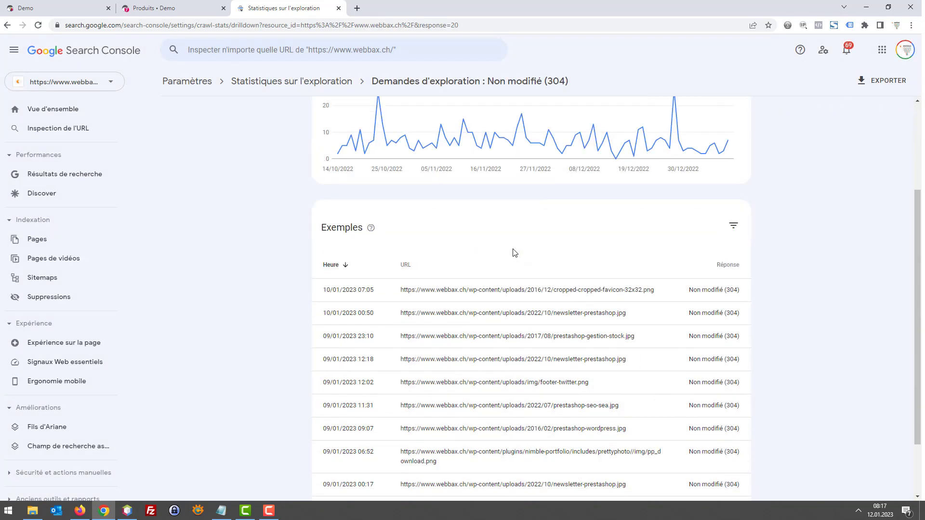
pyautogui.scroll(3, 515, 252)
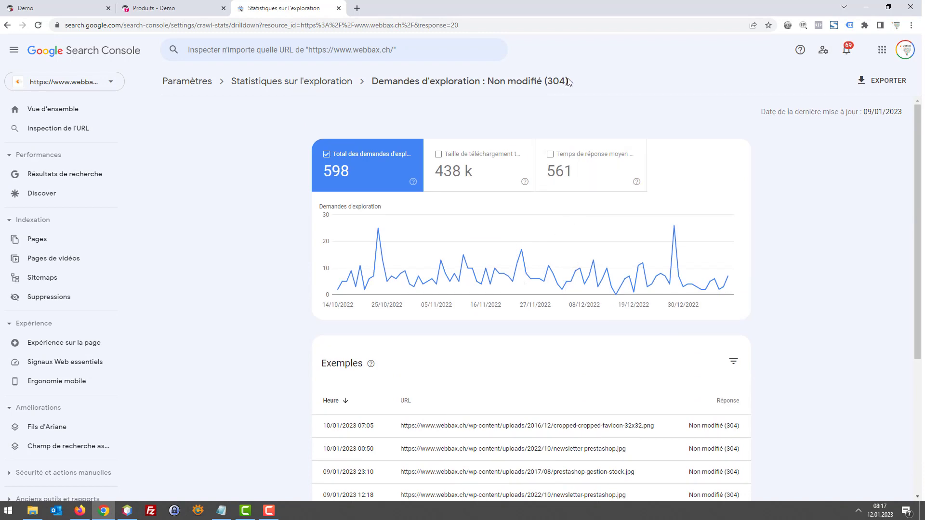
# Copy the code 304 from the report title and find it on the Wikipedia HTTP codes page in Firefox
pyautogui.moveTo(569, 80); pyautogui.dragTo(547, 84)
pyautogui.hotkey('ctrl', 'c')
pyautogui.click(80, 511)
pyautogui.click(75, 6)
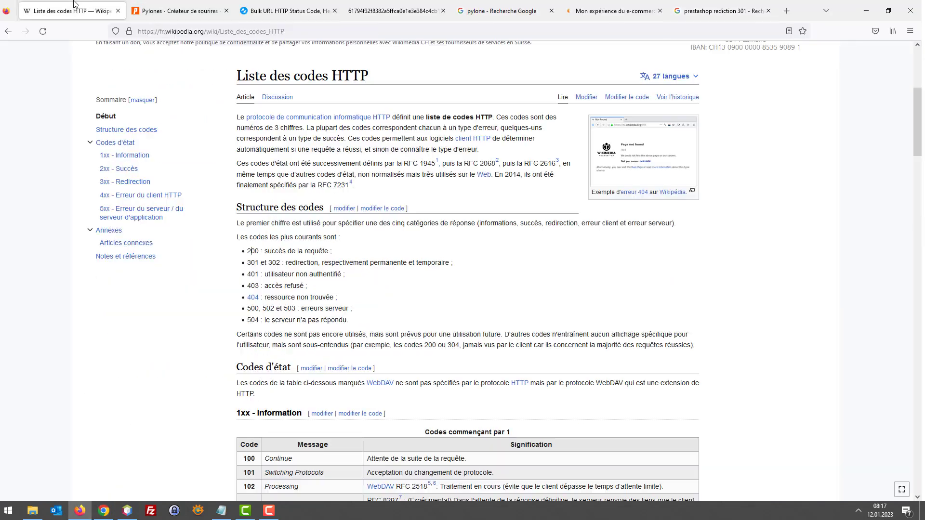
pyautogui.hotkey('ctrl', 'f')
pyautogui.hotkey('ctrl', 'v')
pyautogui.press('Return')
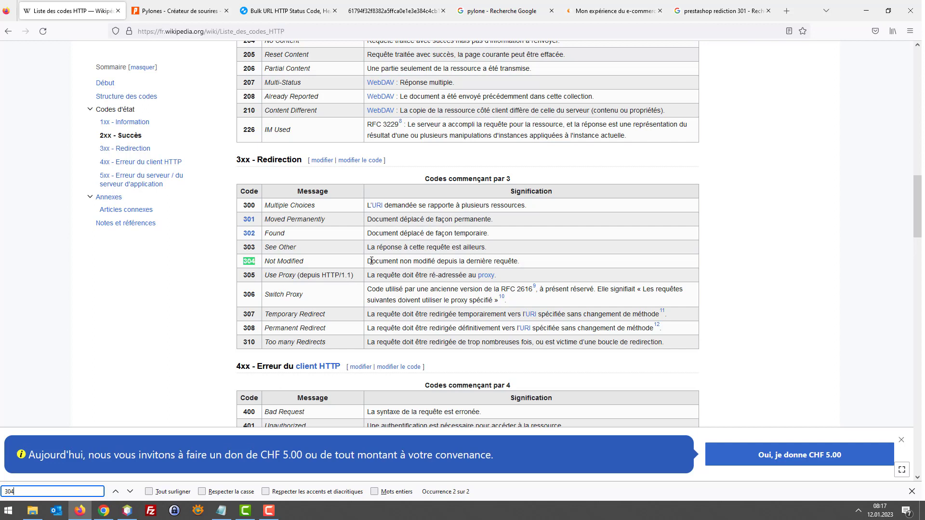
# Highlight the 304 Not Modified entry and its meaning in the 3xx table, and clear the selection
pyautogui.moveTo(371, 261); pyautogui.dragTo(521, 261)
pyautogui.click(521, 261)
pyautogui.hotkey('ctrl', 'shift', 'Left')
pyautogui.hotkey('ctrl', 'shift', 'Left')
pyautogui.hotkey('ctrl', 'shift', 'Left')
pyautogui.hotkey('ctrl', 'shift', 'Left')
pyautogui.hotkey('ctrl', 'shift', 'Left')
pyautogui.hotkey('ctrl', 'shift', 'Left')
pyautogui.hotkey('ctrl', 'shift', 'Left')
pyautogui.hotkey('ctrl', 'shift', 'Left')
pyautogui.hotkey('ctrl', 'shift', 'Left')
pyautogui.hotkey('ctrl', 'shift', 'Left')
pyautogui.hotkey('ctrl', 'shift', 'Left')
pyautogui.hotkey('ctrl', 'shift', 'Left')
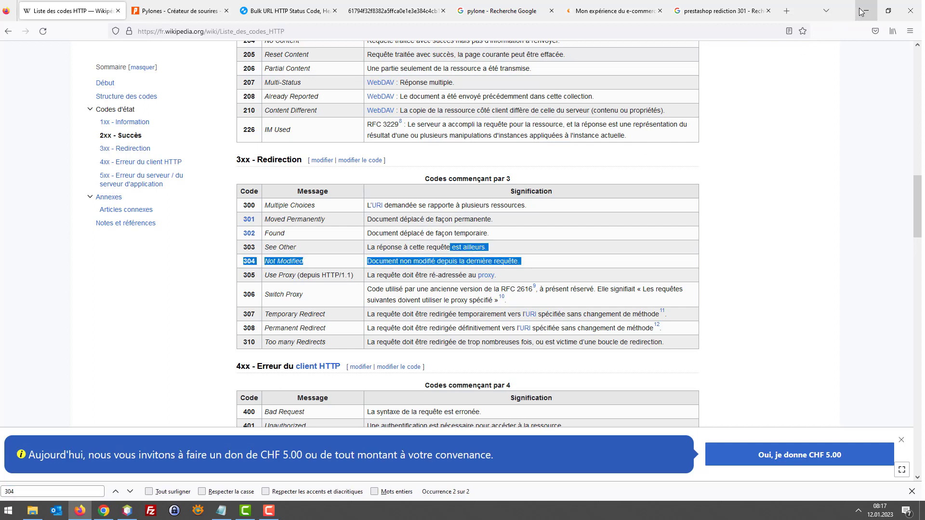
pyautogui.click(777, 164)
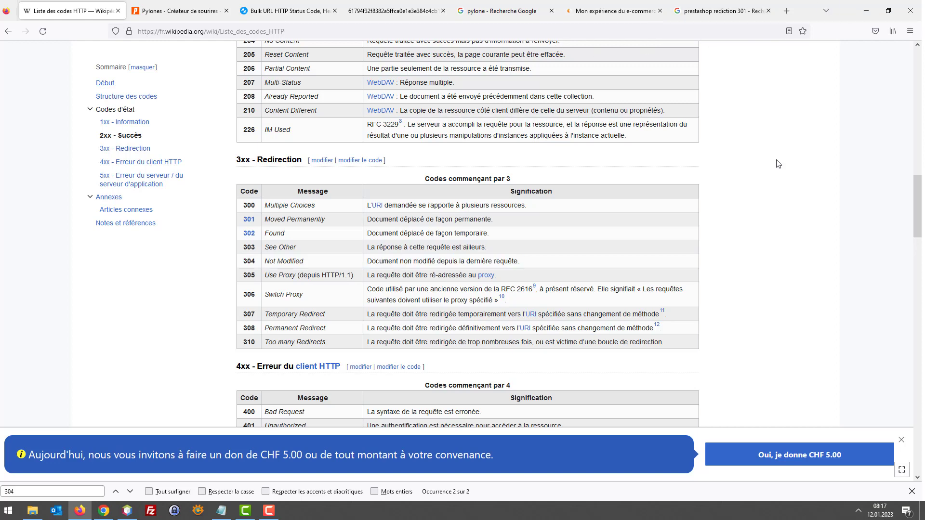
# Search Google for "corriger erreur 304" in a new tab and open the Kinsta article on fixing the HTTP 304 error
pyautogui.hotkey('ctrl', 't')
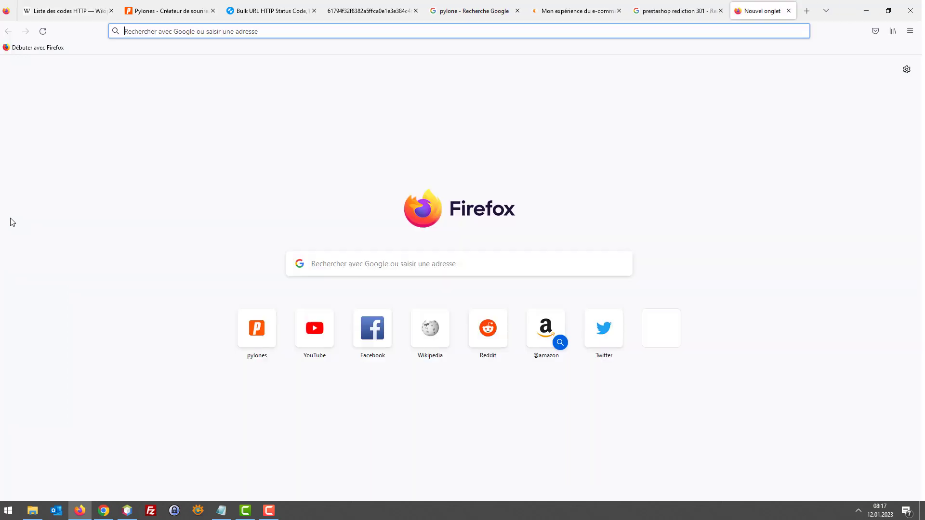
pyautogui.write('corriger er')
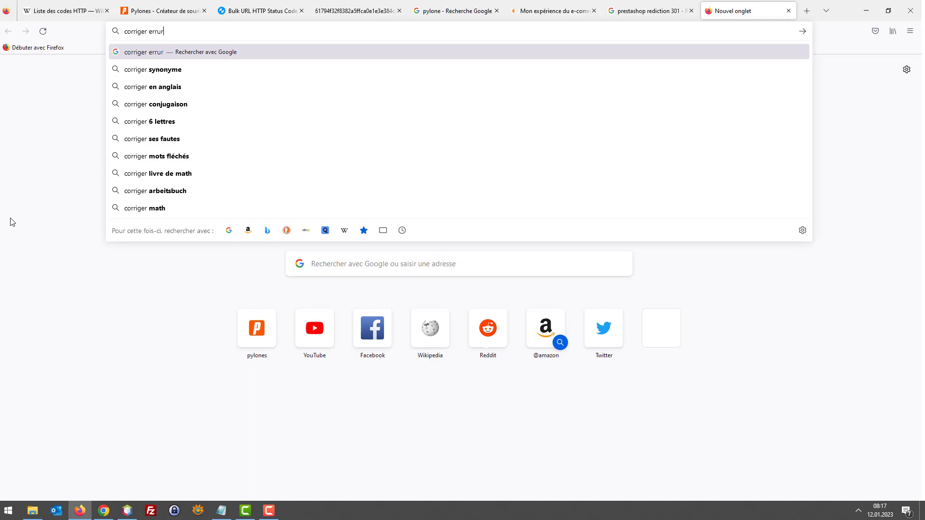
pyautogui.write('reur 304')
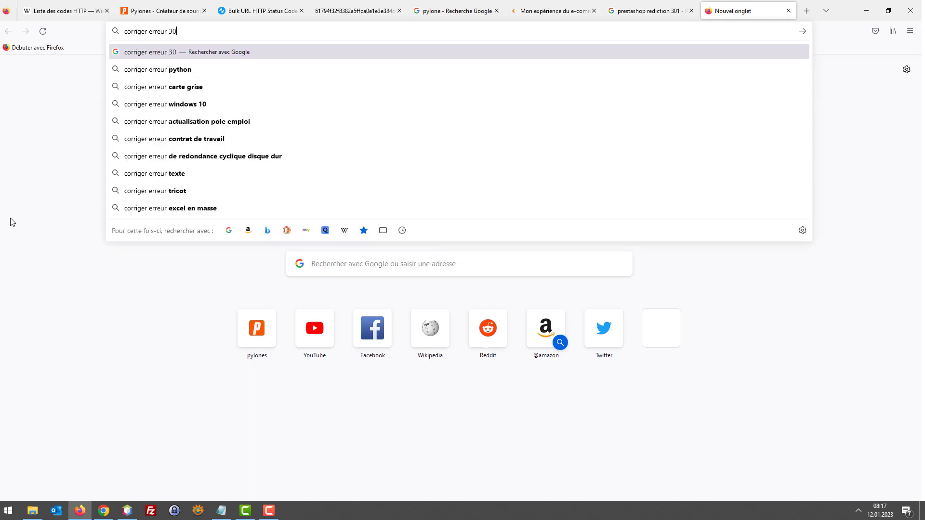
pyautogui.press('Return')
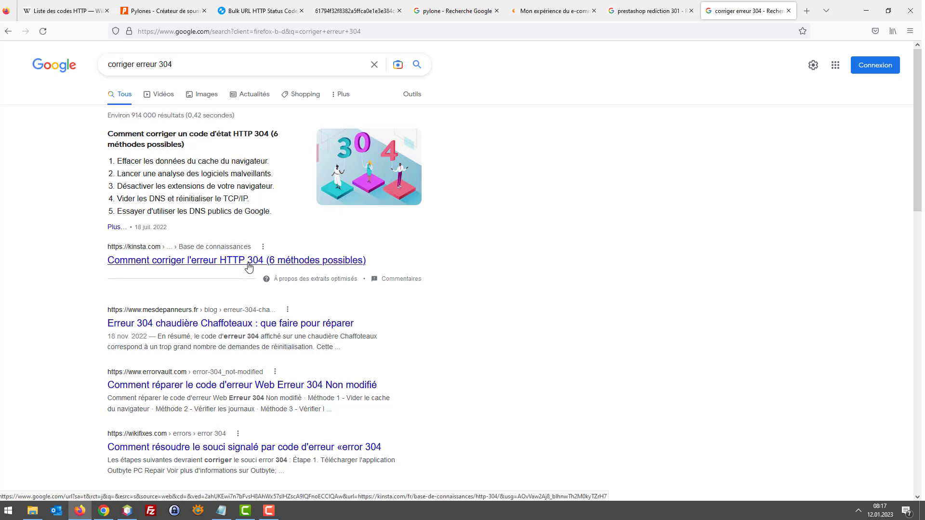
pyautogui.click(268, 261)
# Read through the article's 304 explanation and fixes, highlight l'en-tête and the quoted passage, and return to the 304 report in Chrome
pyautogui.scroll(-7, 604, 252)
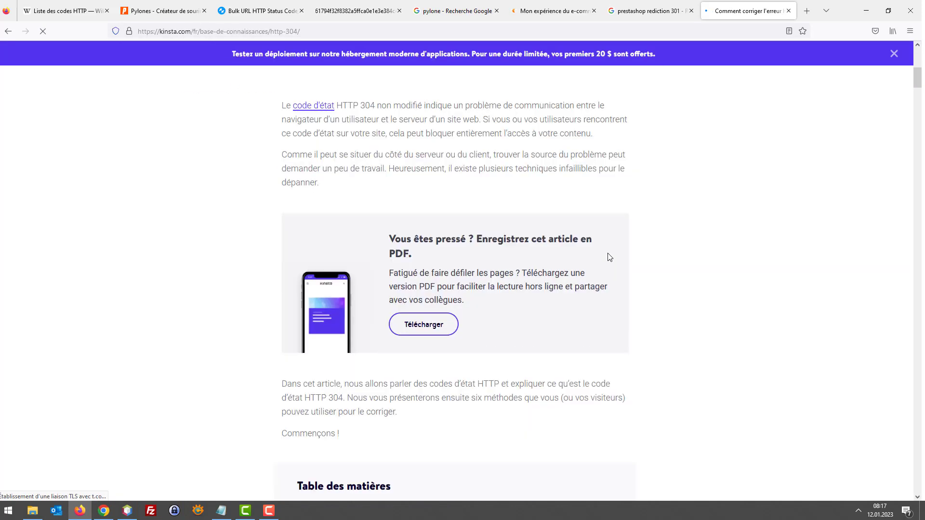
pyautogui.scroll(-15, 608, 257)
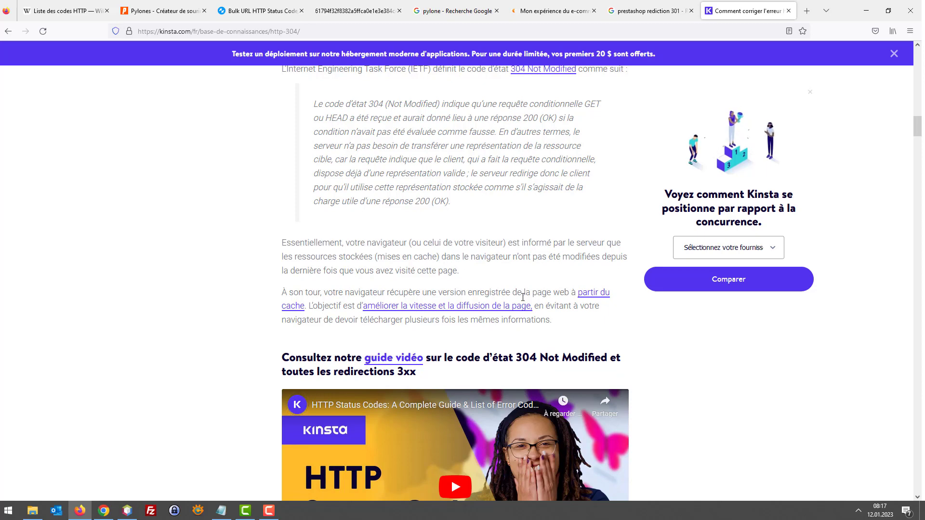
pyautogui.scroll(-6, 518, 301)
pyautogui.scroll(-4, 456, 285)
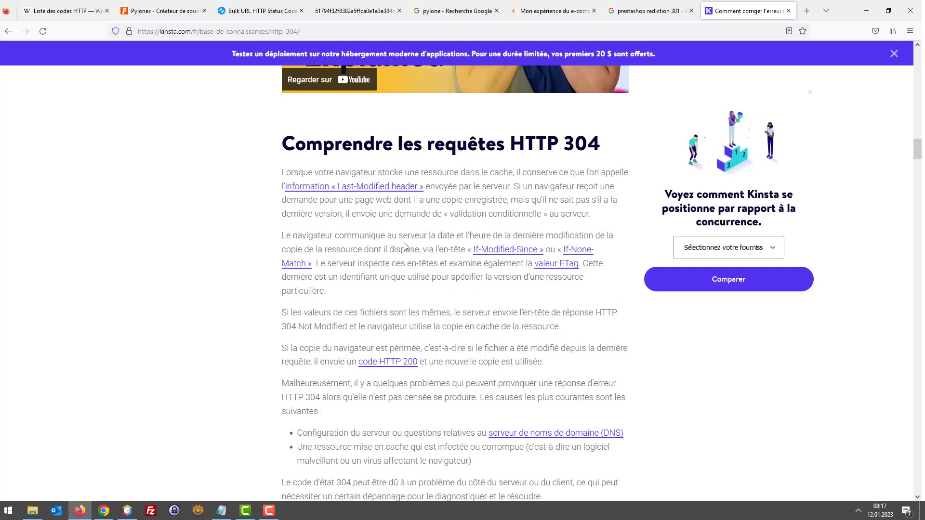
pyautogui.moveTo(435, 249); pyautogui.dragTo(467, 253)
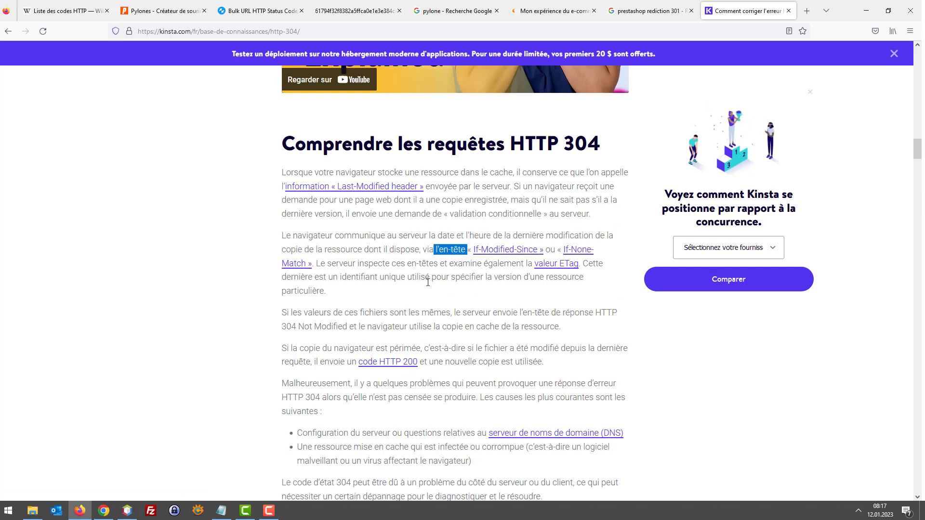
pyautogui.scroll(-1, 428, 282)
pyautogui.scroll(-4, 441, 279)
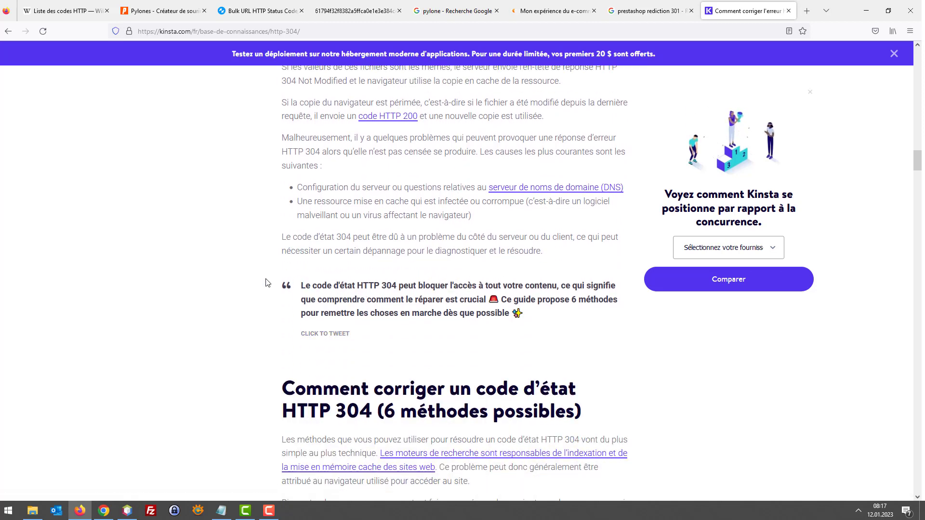
pyautogui.moveTo(265, 283); pyautogui.dragTo(576, 316)
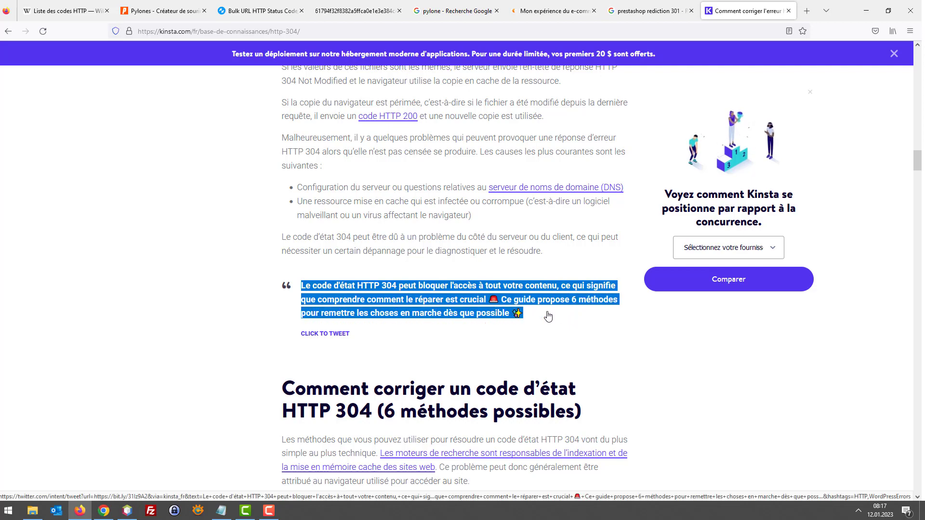
pyautogui.scroll(-5, 550, 319)
pyautogui.scroll(-12, 550, 320)
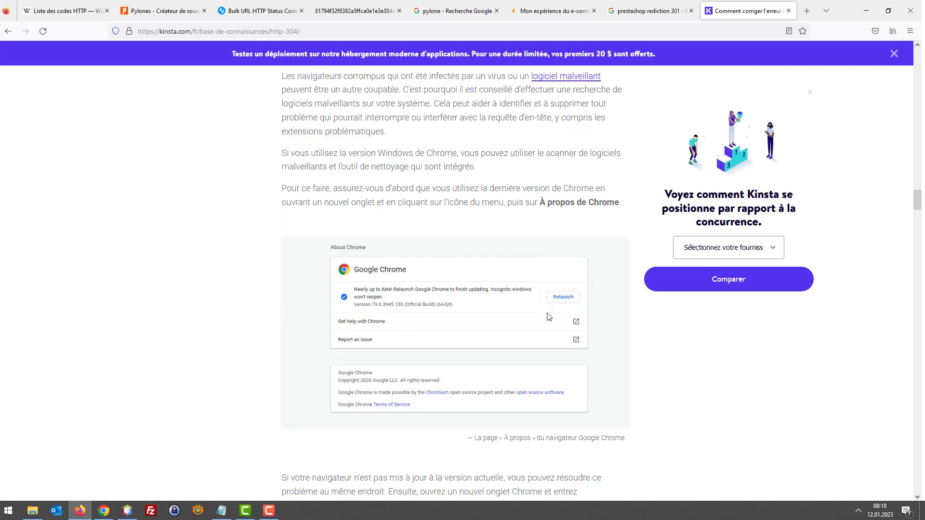
pyautogui.scroll(-8, 547, 317)
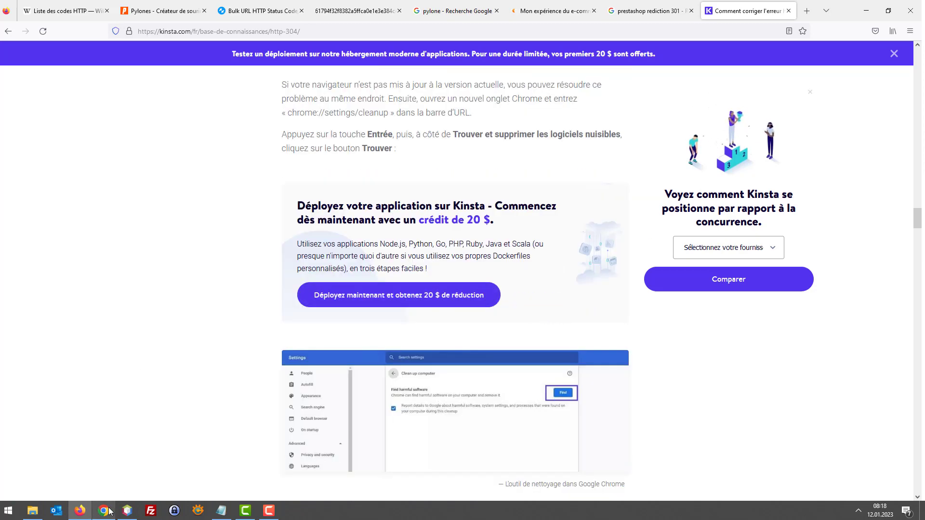
pyautogui.click(140, 467)
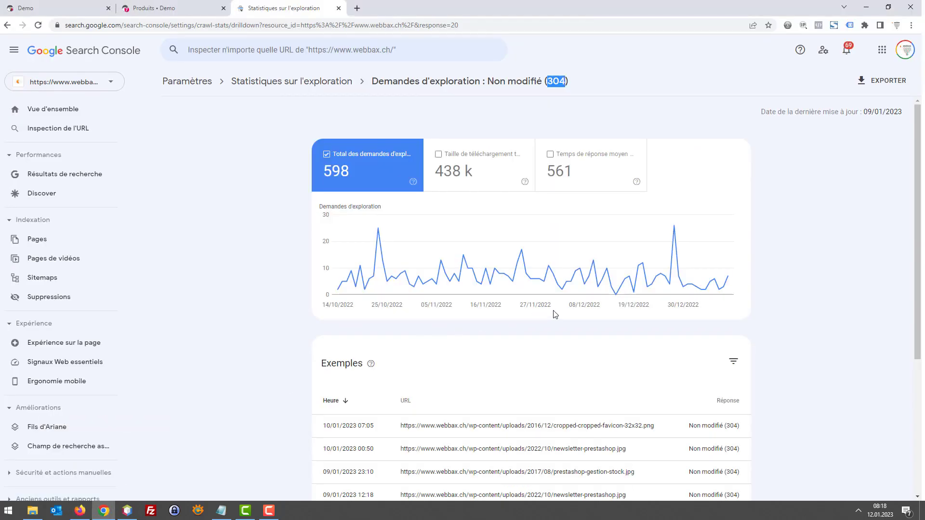
# Look through the example URLs of the 304 report and of the Déplacement temporaire (302) report, returning to the crawl statistics
pyautogui.scroll(-4, 554, 314)
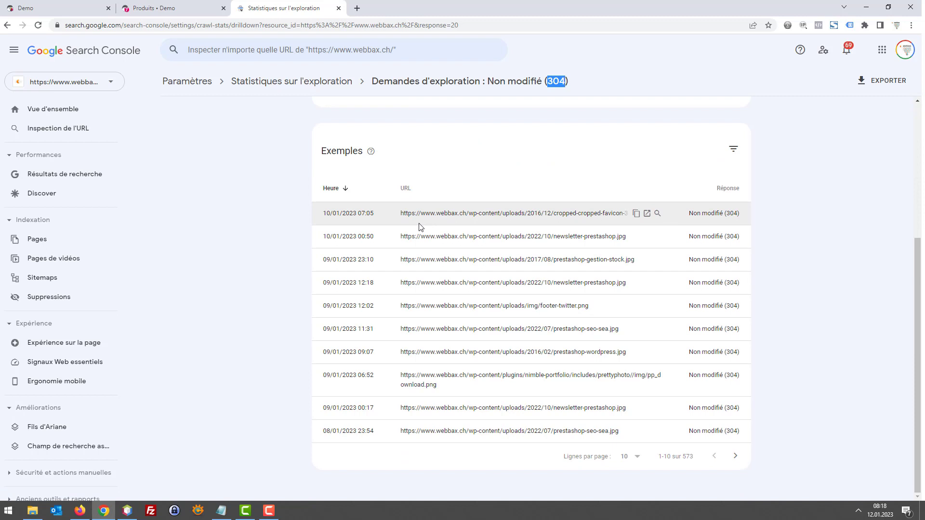
pyautogui.click(7, 25)
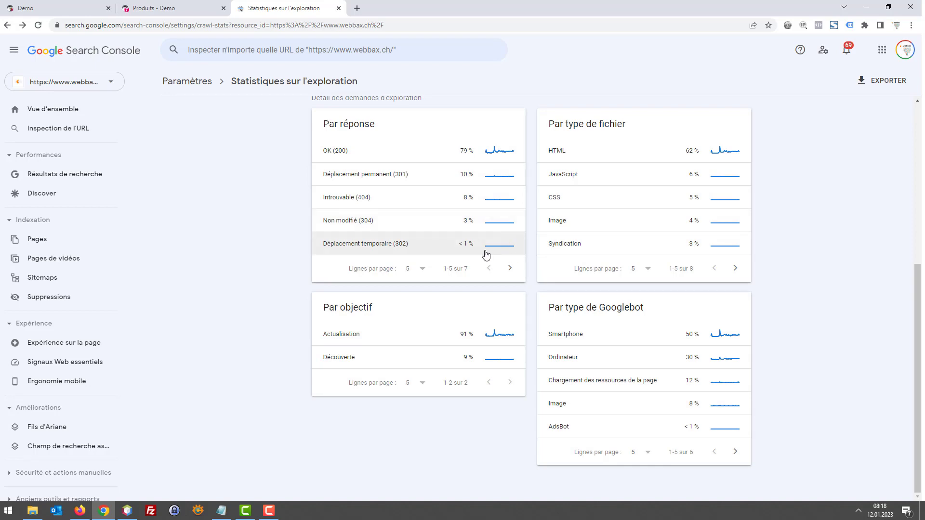
pyautogui.click(447, 249)
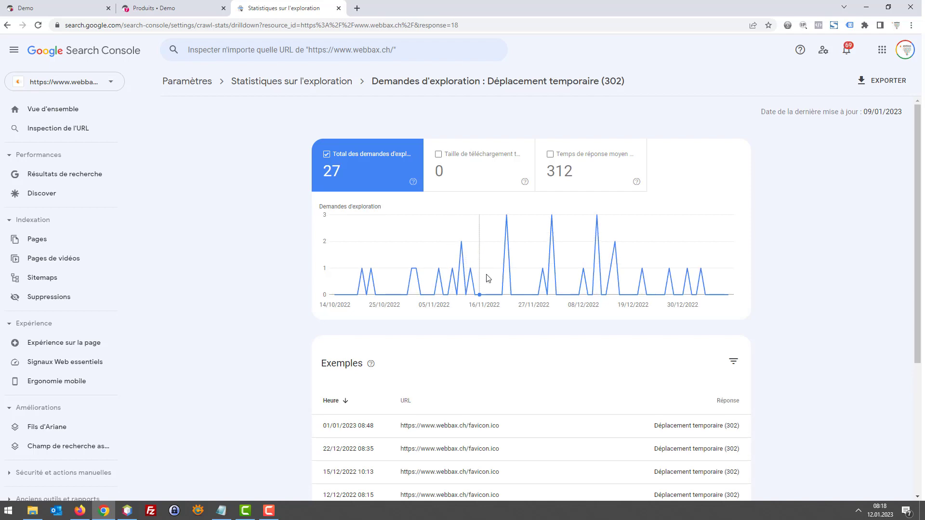
pyautogui.scroll(-4, 500, 291)
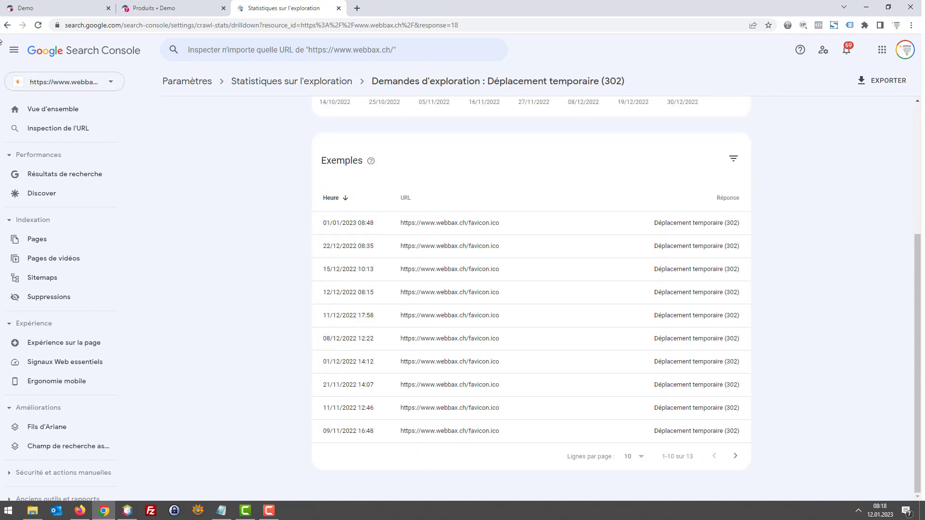
pyautogui.click(8, 27)
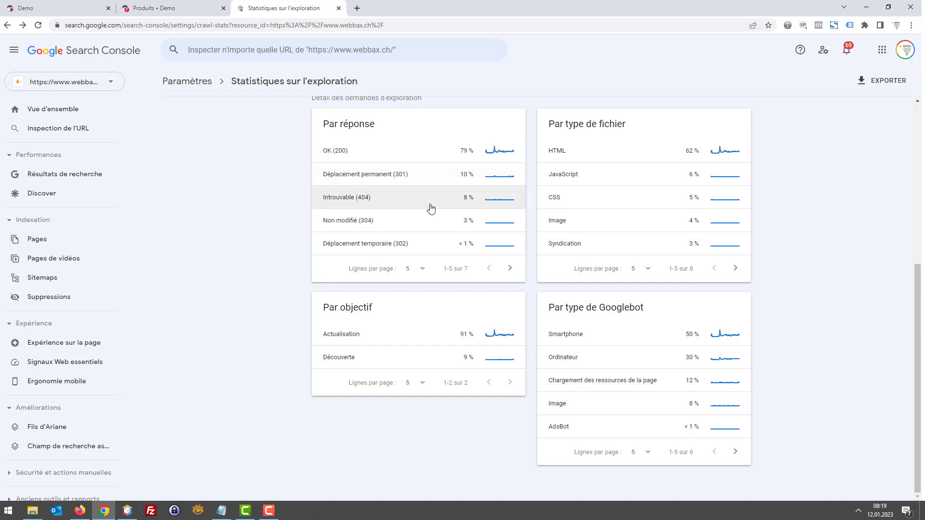
# Consult the 5xx server error table on the Wikipedia HTTP codes page in Firefox, and return to the crawl statistics in Chrome
pyautogui.click(80, 511)
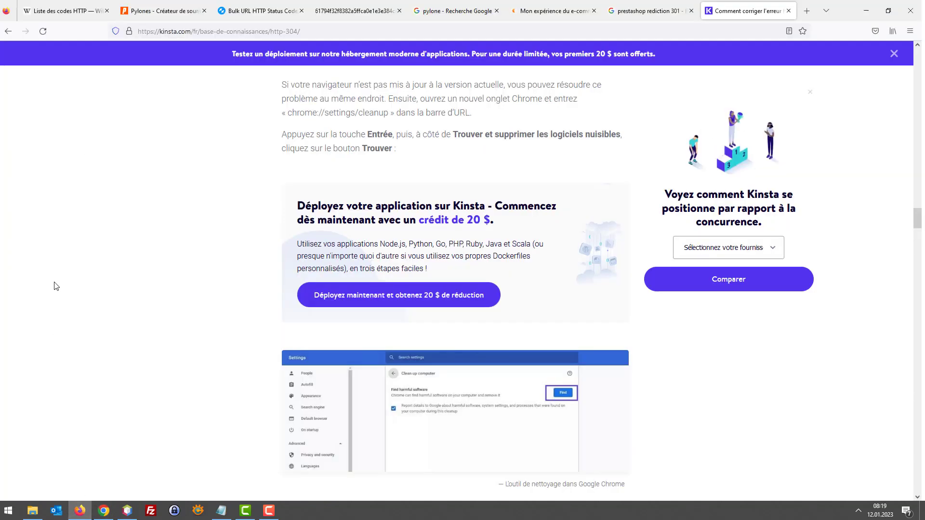
pyautogui.click(55, 9)
pyautogui.scroll(-15, 401, 196)
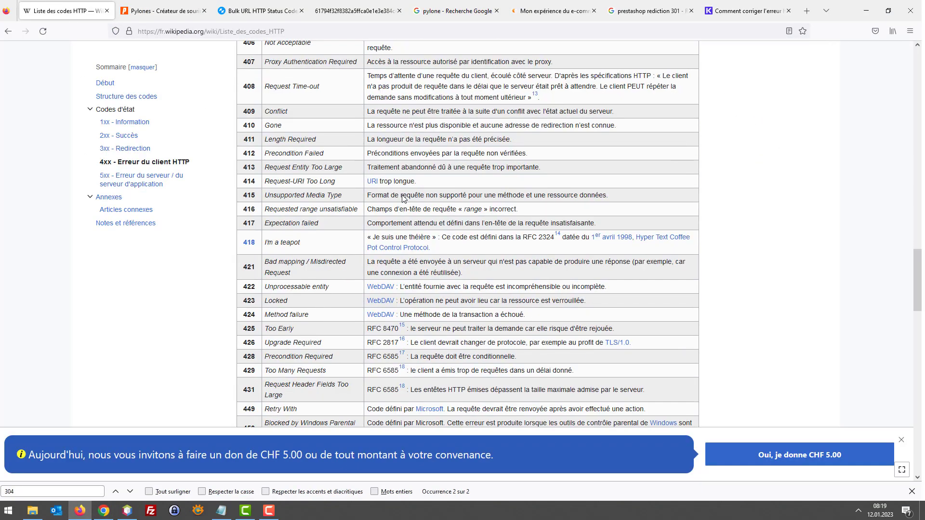
pyautogui.scroll(-3, 400, 195)
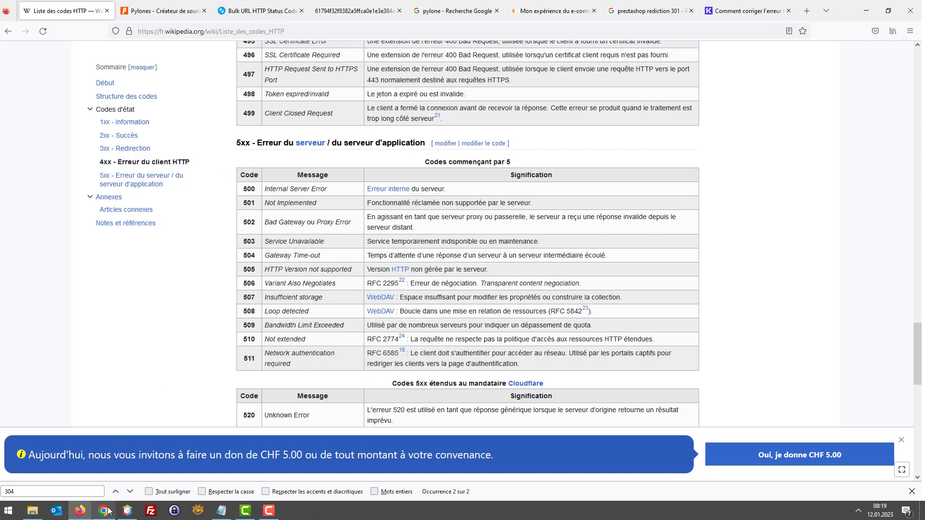
pyautogui.moveTo(108, 511)
pyautogui.click(104, 462)
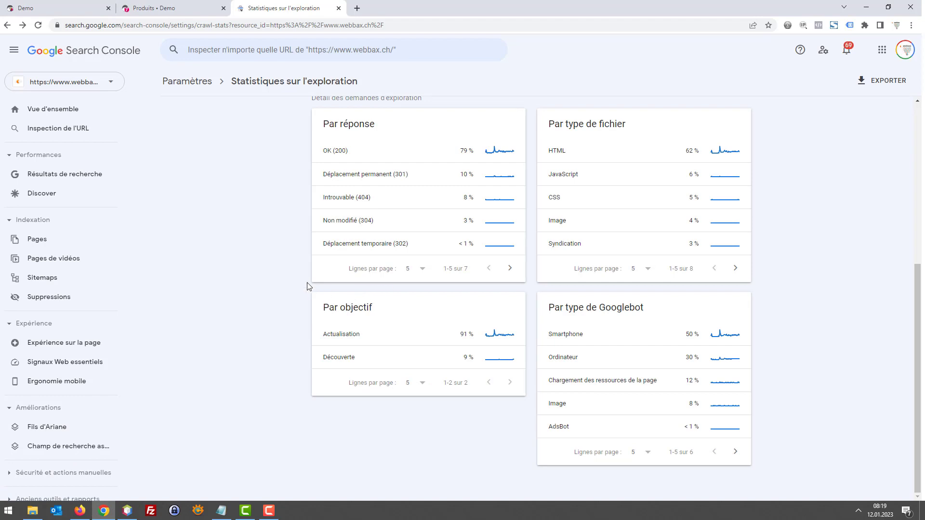
# Open the Erreur serveur (5XX) report from the second page of crawl responses and examine its chart and example URLs
pyautogui.click(510, 269)
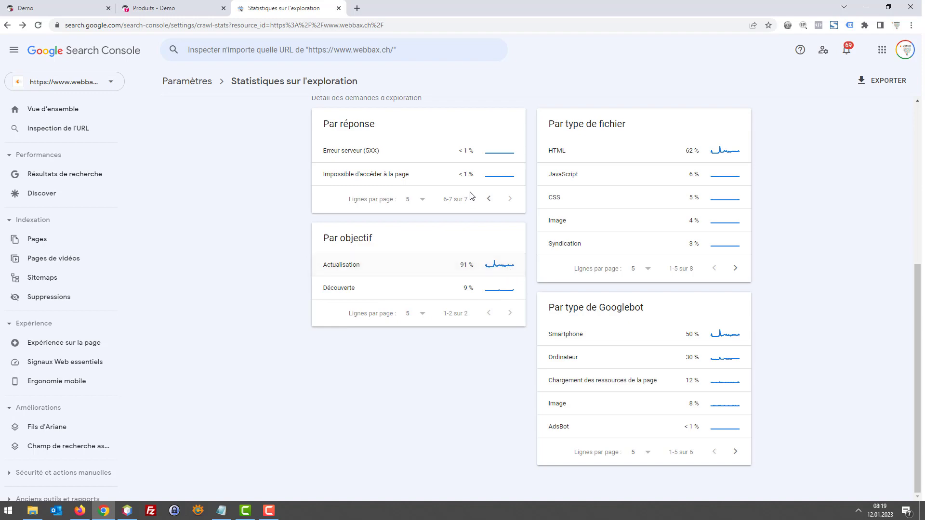
pyautogui.click(381, 153)
pyautogui.scroll(-3, 552, 278)
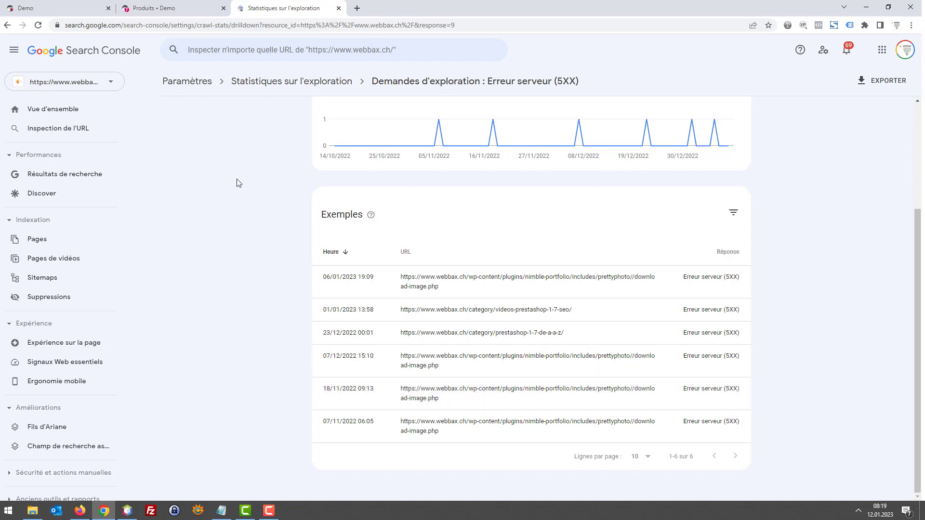
pyautogui.scroll(3, 436, 198)
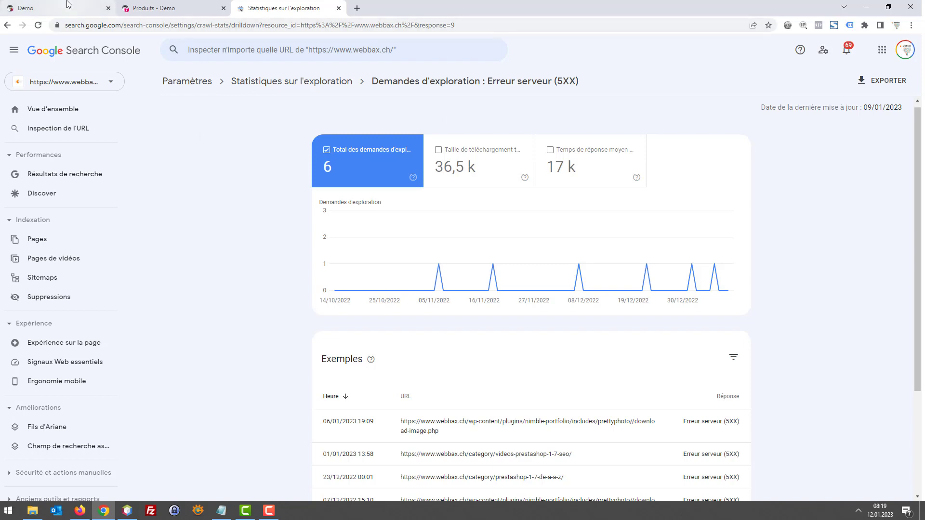
pyautogui.moveTo(68, 4)
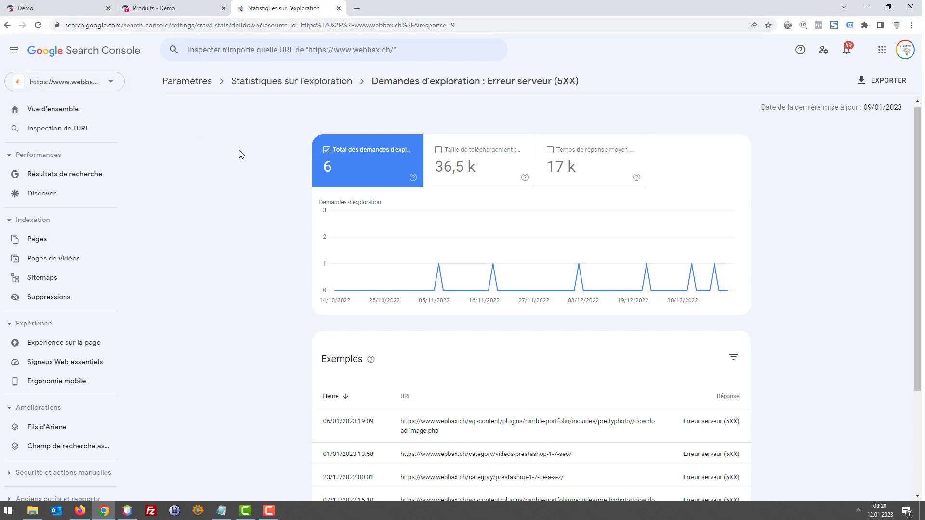
pyautogui.scroll(-3, 177, 281)
pyautogui.scroll(3, 178, 270)
# Look over the demo shop's home page, from the promotional banner to the popular products
pyautogui.click(61, 7)
pyautogui.scroll(4, 120, 147)
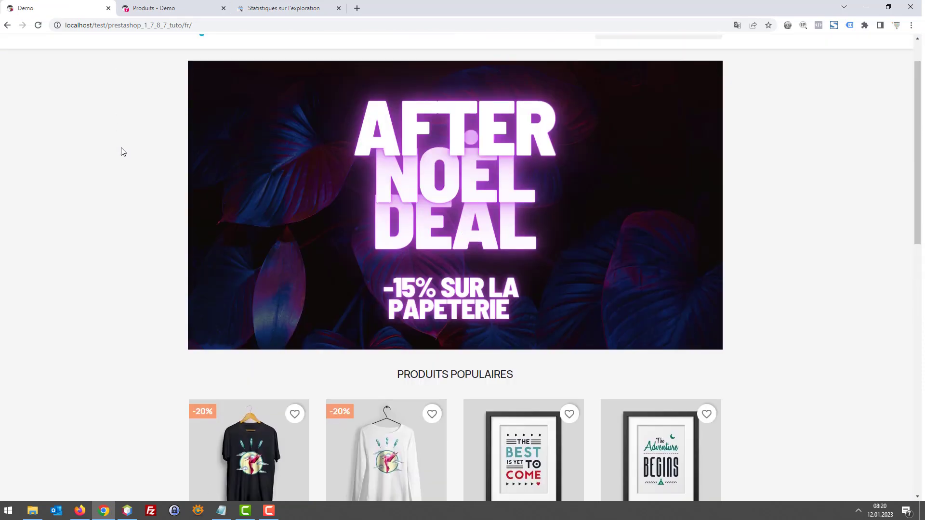
pyautogui.scroll(-8, 116, 161)
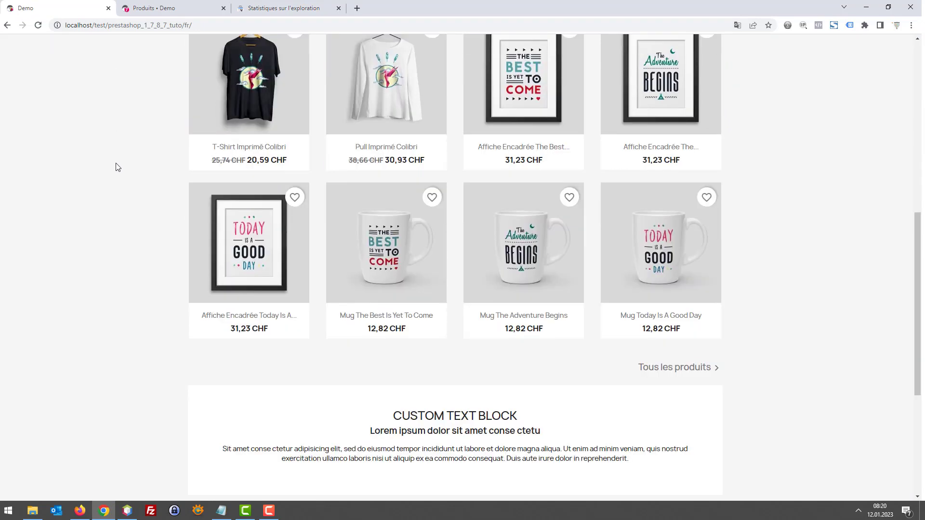
# Switch to Firefox and search Google for "webbax" in a new tab
pyautogui.click(75, 511)
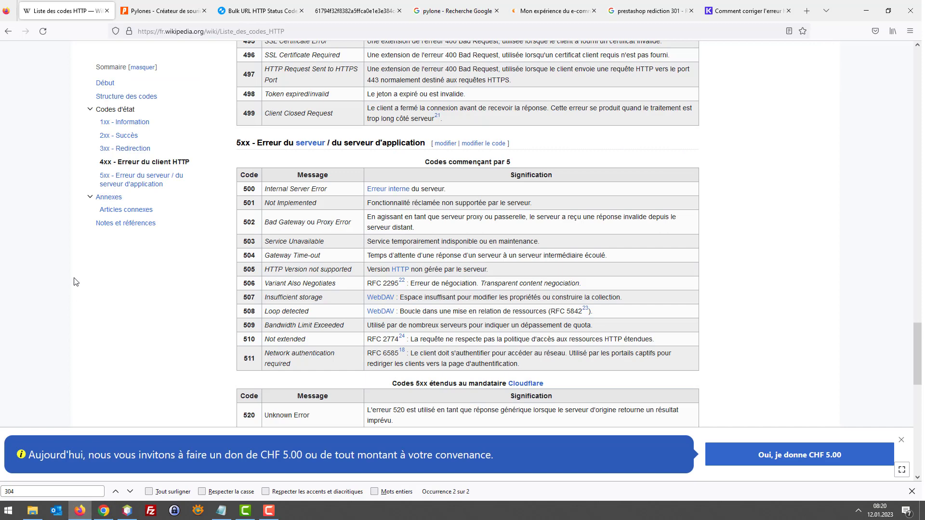
pyautogui.click(807, 10)
pyautogui.write('webbax')
pyautogui.press('Return')
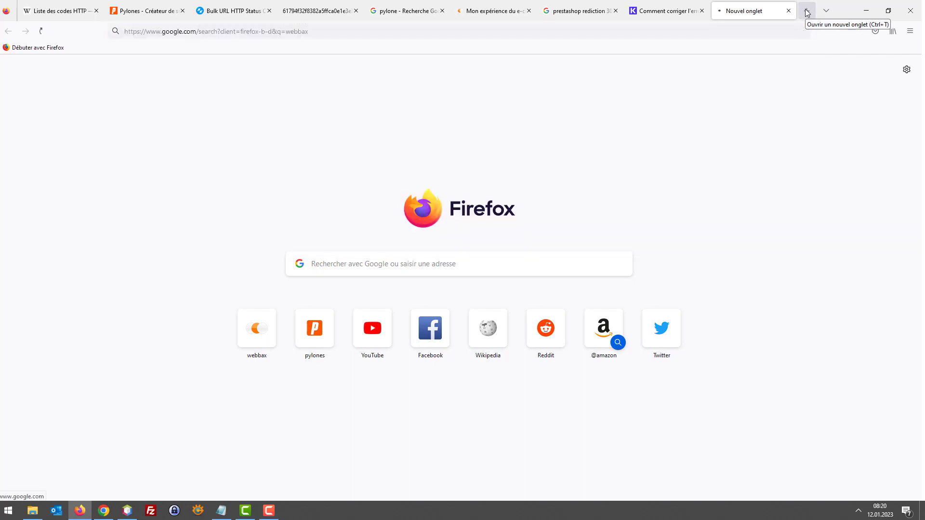